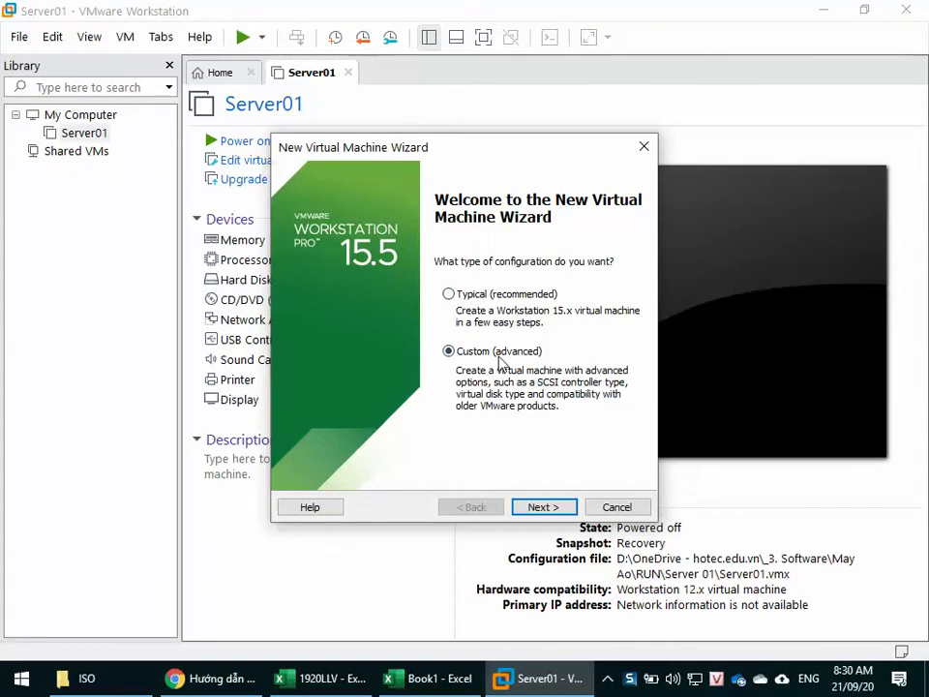
Use the custom configuration for the new virtual machine and set its hardware compatibility to Workstation 15.x.
{"action": "left_click", "coordinate": [543, 508]}
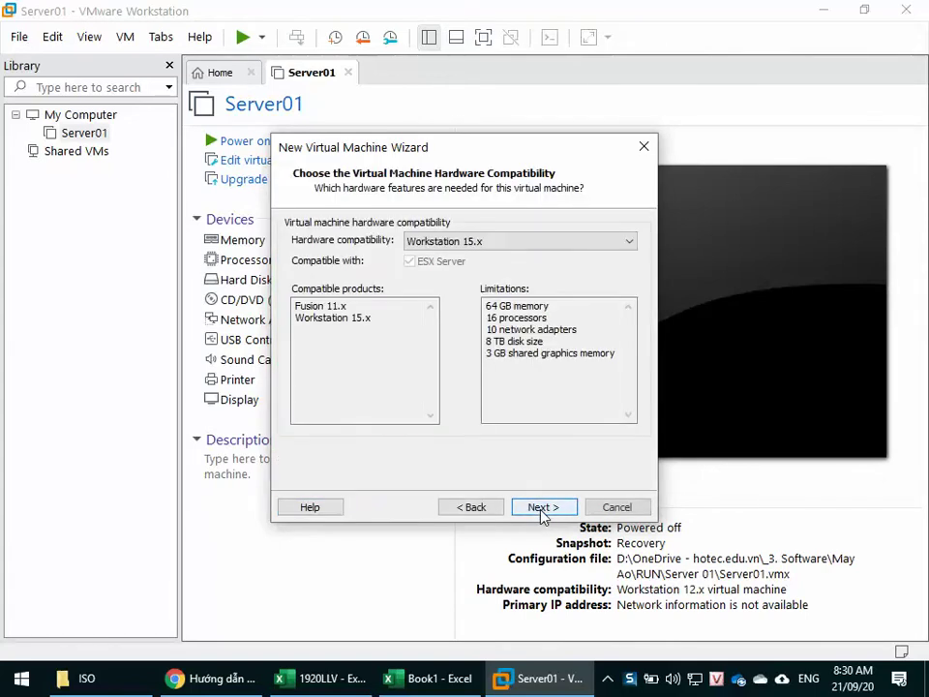
{"action": "left_click", "coordinate": [482, 242]}
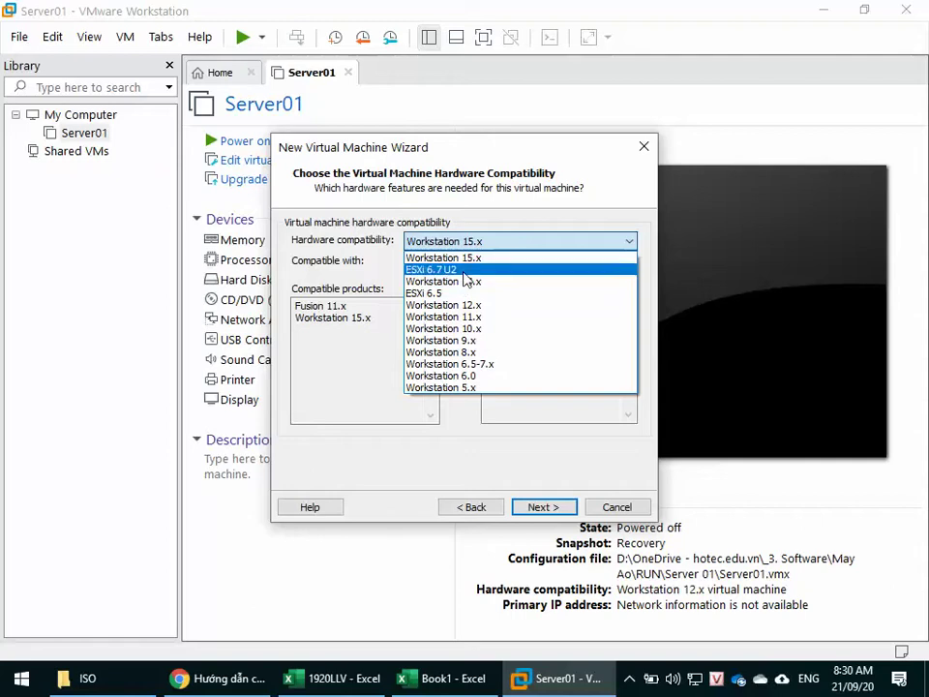
{"action": "left_click", "coordinate": [472, 260]}
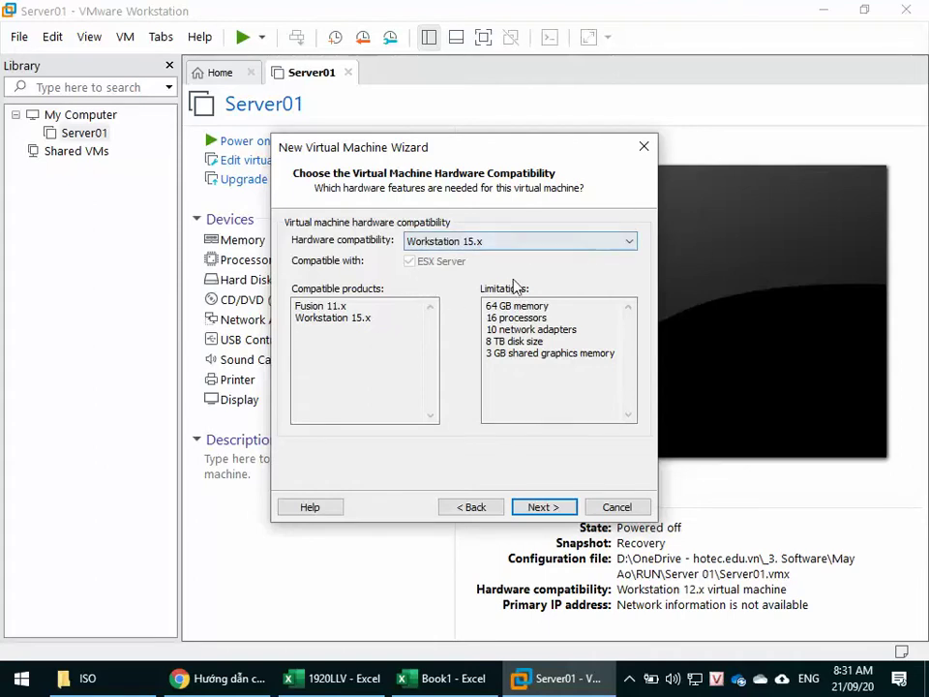
{"action": "left_click", "coordinate": [543, 507]}
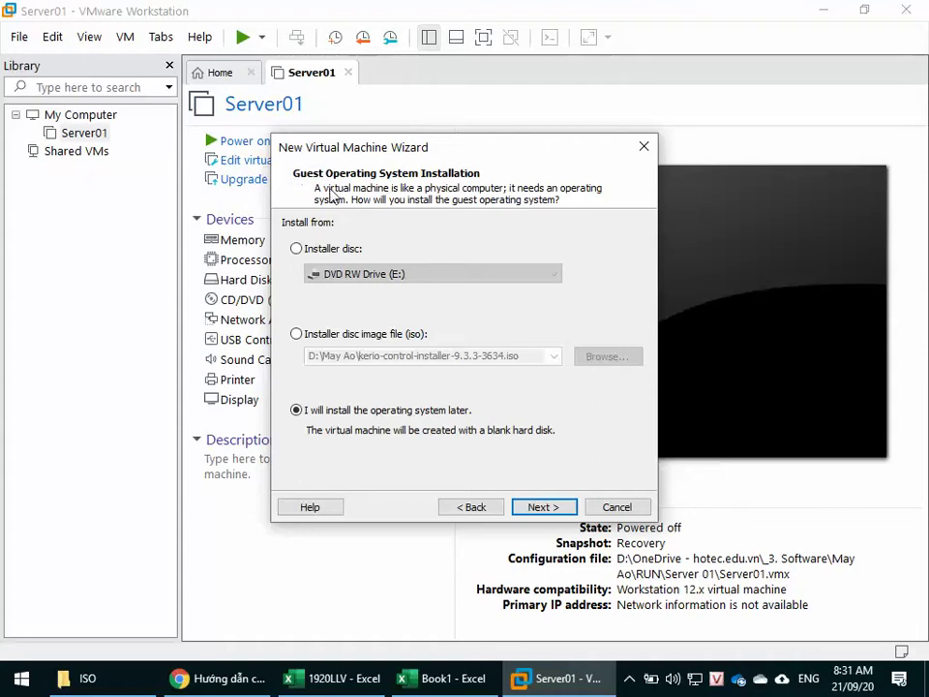
Check the Windows Server 2008 R2 image in File Explorer's ISO folder and choose to install the operating system later.
{"action": "left_click", "coordinate": [329, 254]}
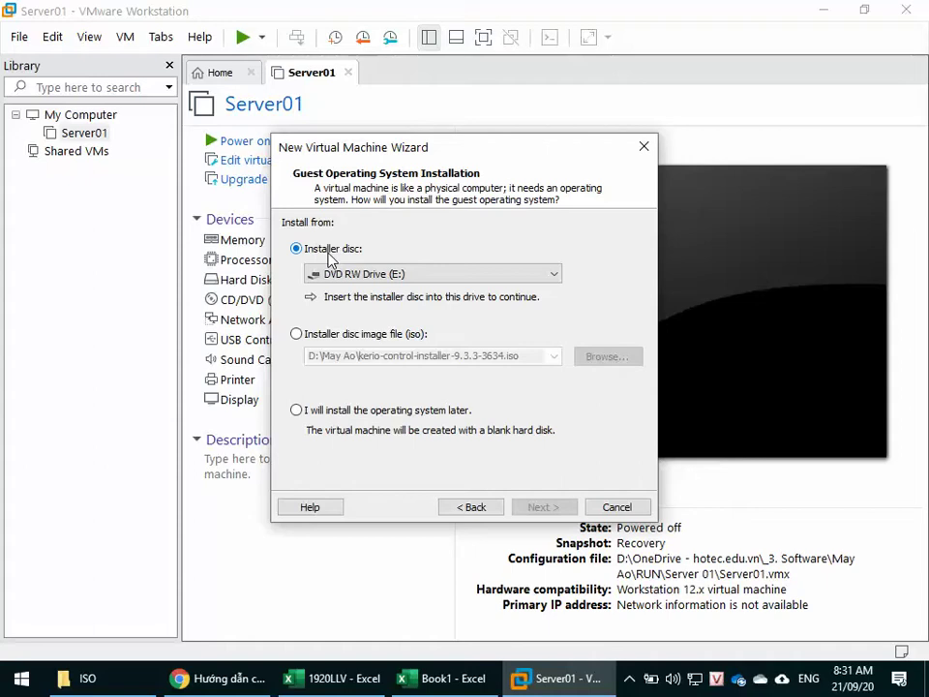
{"action": "left_click", "coordinate": [296, 334]}
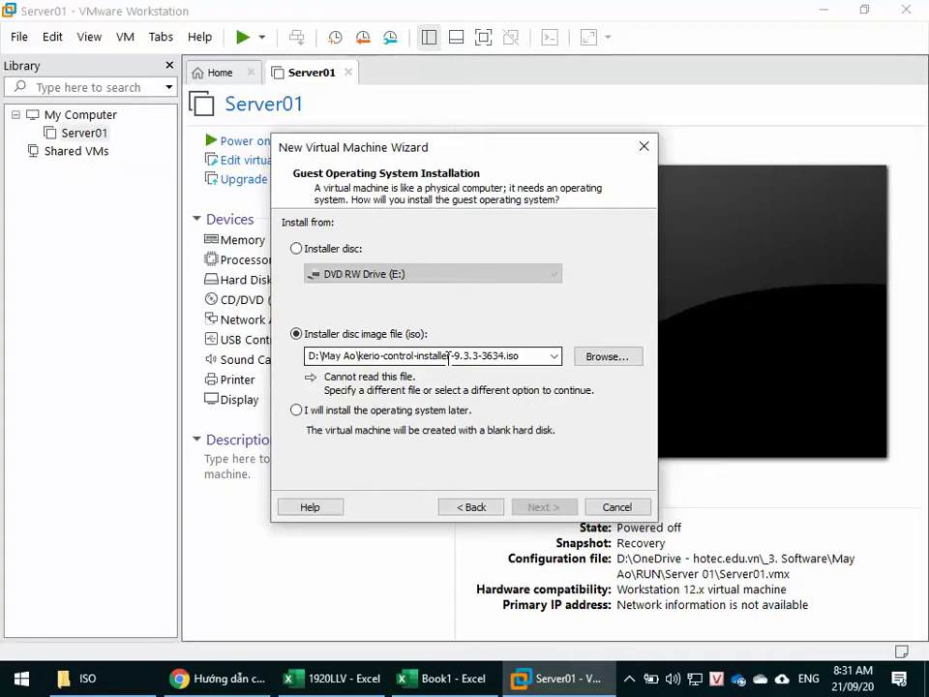
{"action": "left_click", "coordinate": [82, 678]}
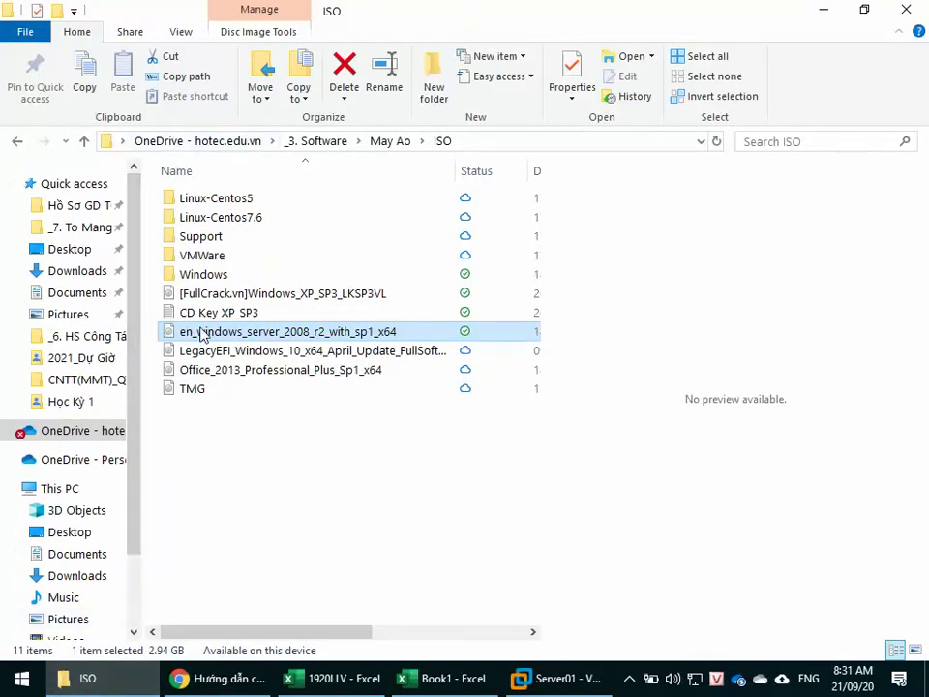
{"action": "mouse_move", "coordinate": [202, 335]}
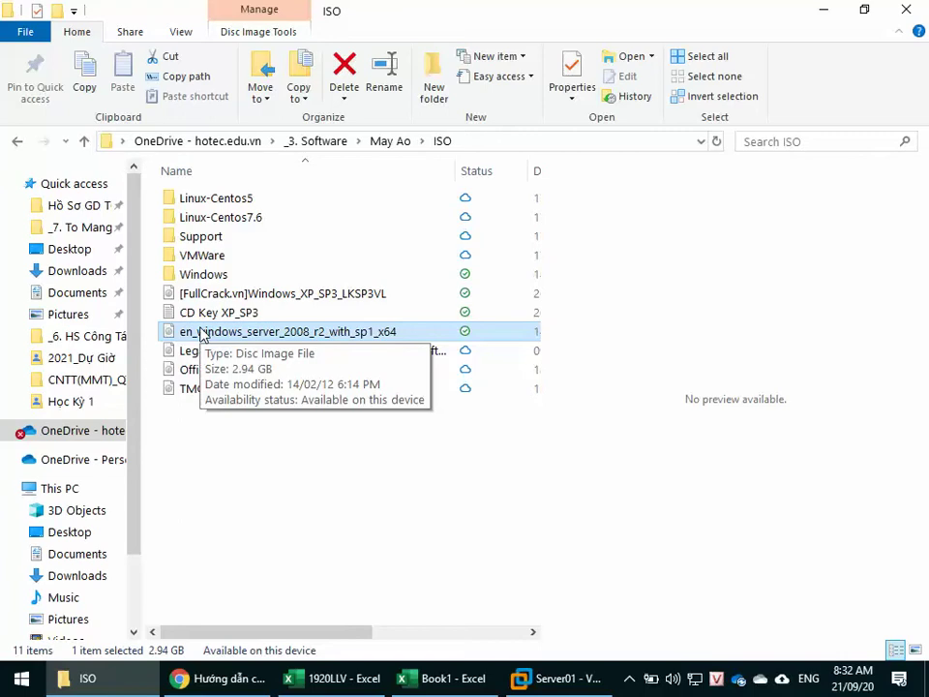
{"action": "left_click", "coordinate": [548, 678]}
{"action": "left_click", "coordinate": [337, 413]}
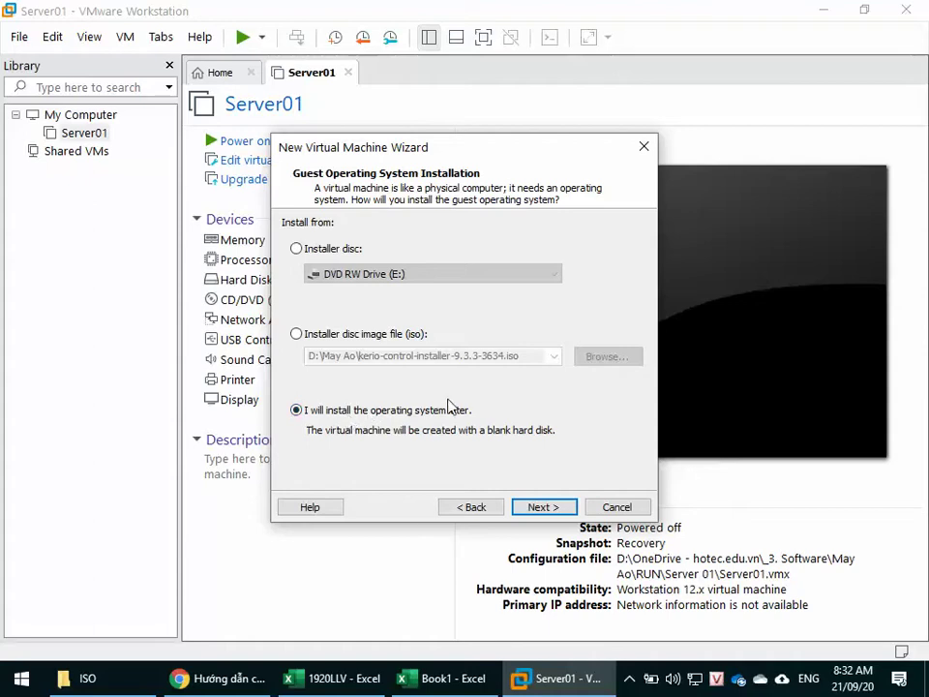
{"action": "left_click", "coordinate": [538, 506]}
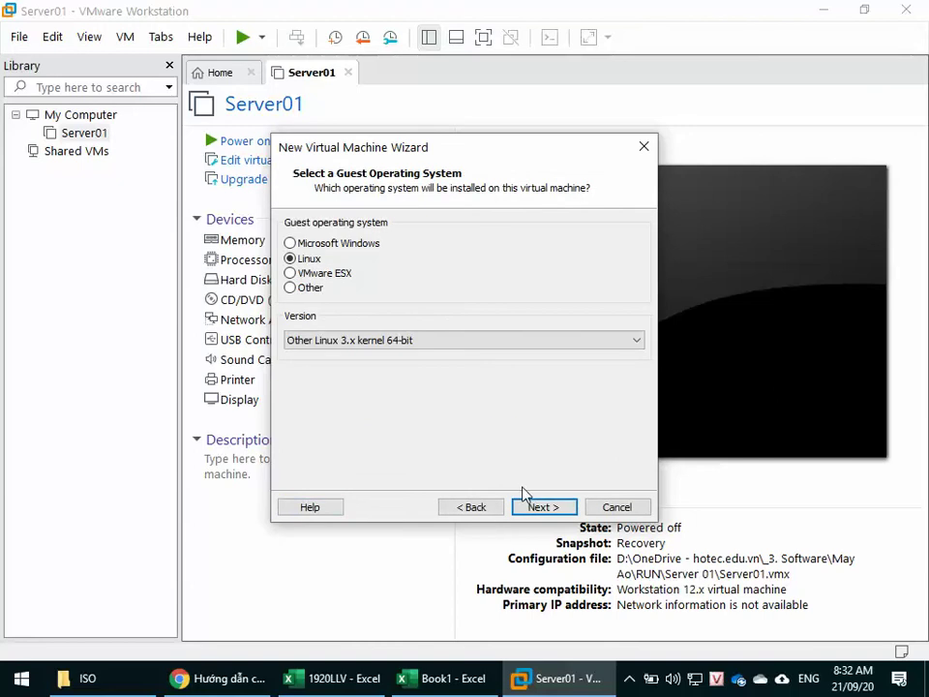
Select Microsoft Windows as the guest operating system, with Windows 10 x64 as the version.
{"action": "left_click", "coordinate": [314, 247]}
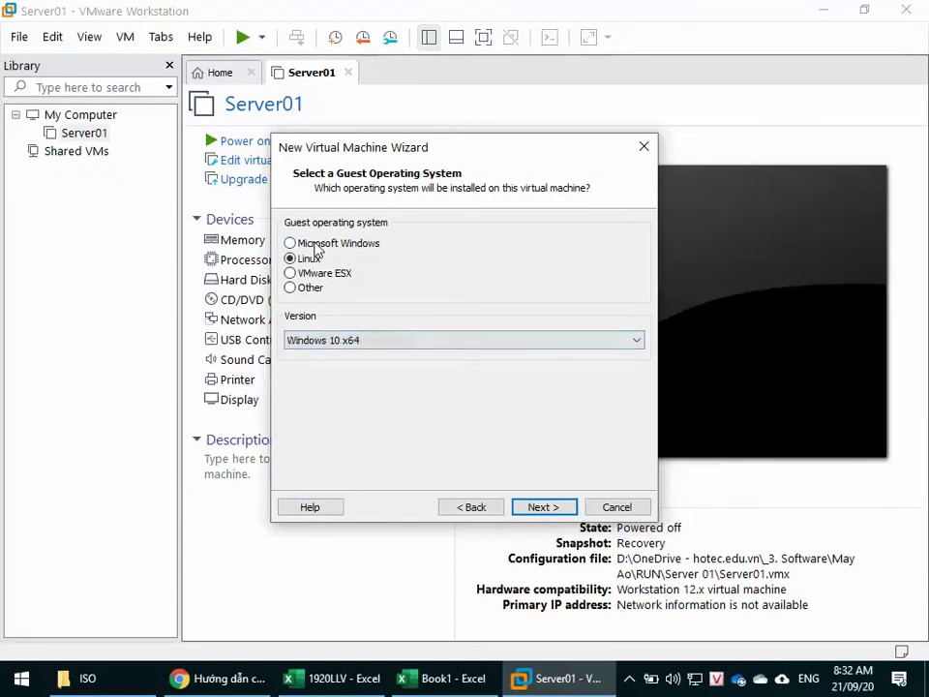
{"action": "left_click", "coordinate": [334, 341]}
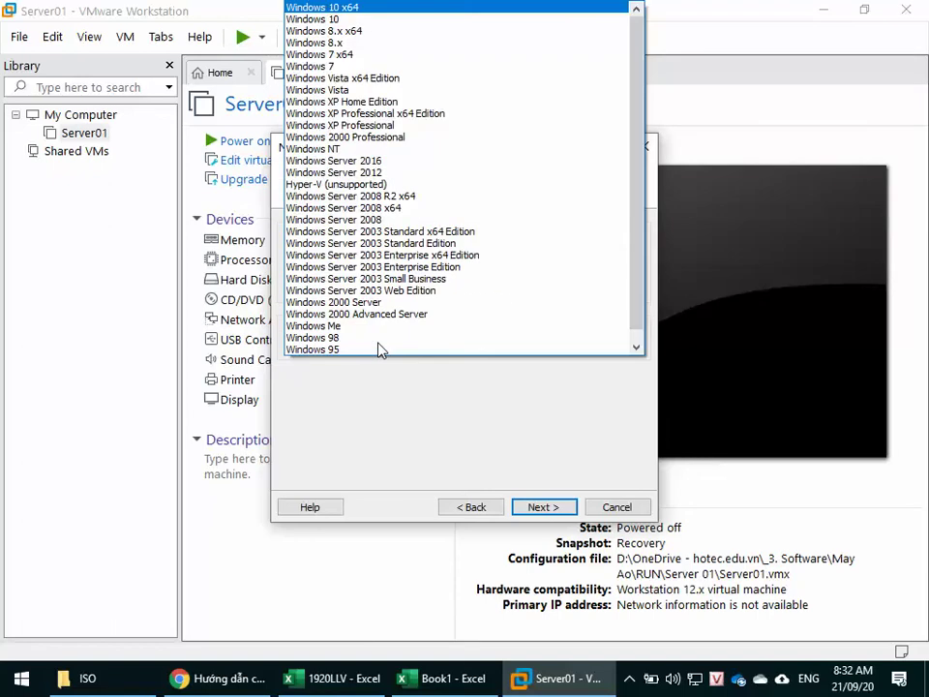
{"action": "left_click", "coordinate": [378, 12]}
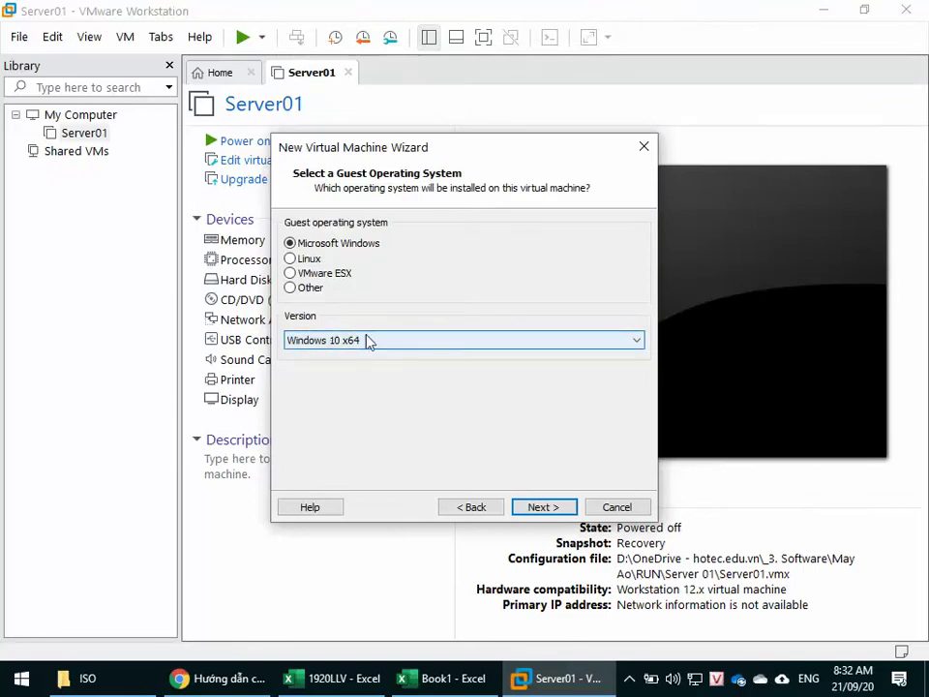
{"action": "left_click", "coordinate": [311, 261]}
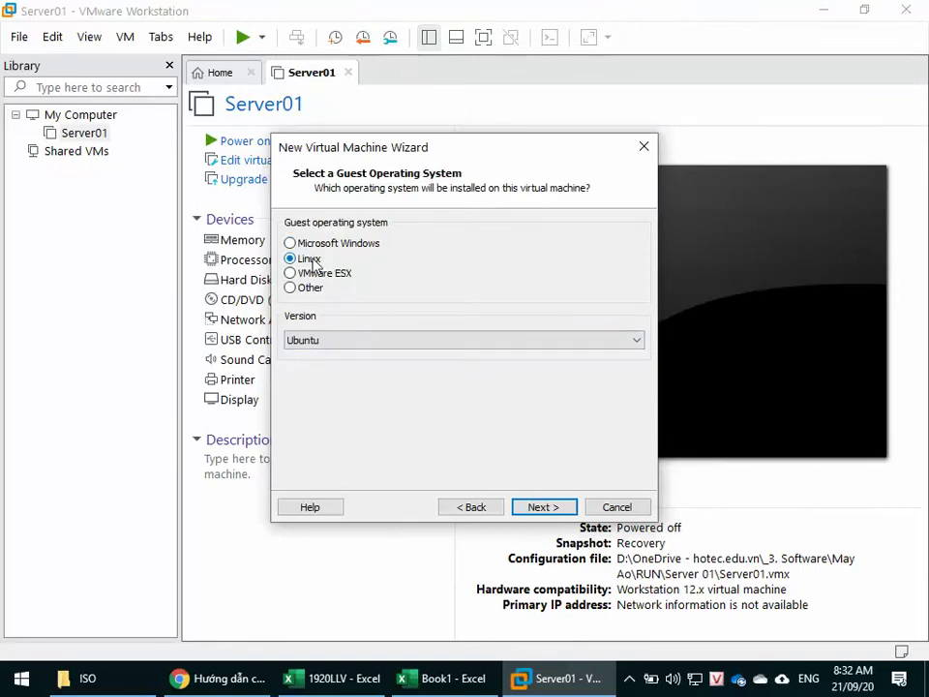
{"action": "left_click", "coordinate": [332, 346]}
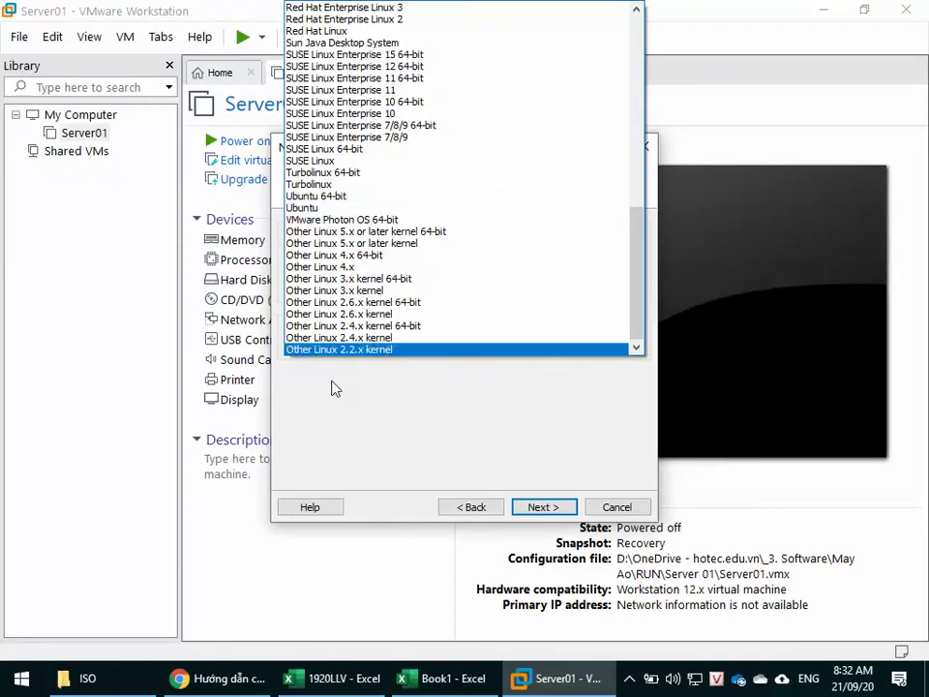
{"action": "key", "text": "Escape"}
{"action": "left_click", "coordinate": [311, 250]}
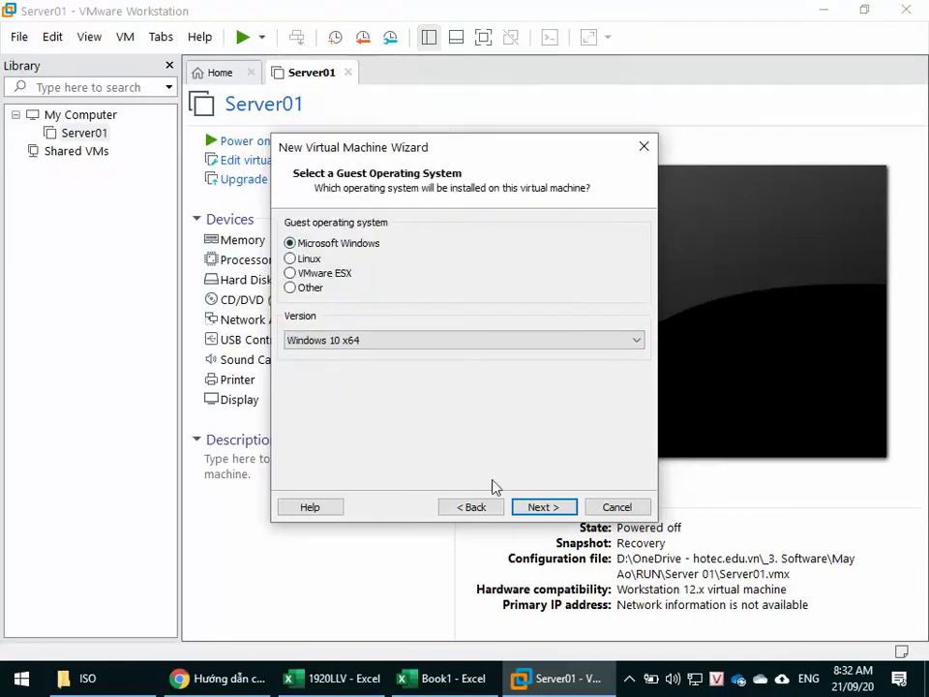
{"action": "left_click", "coordinate": [525, 506]}
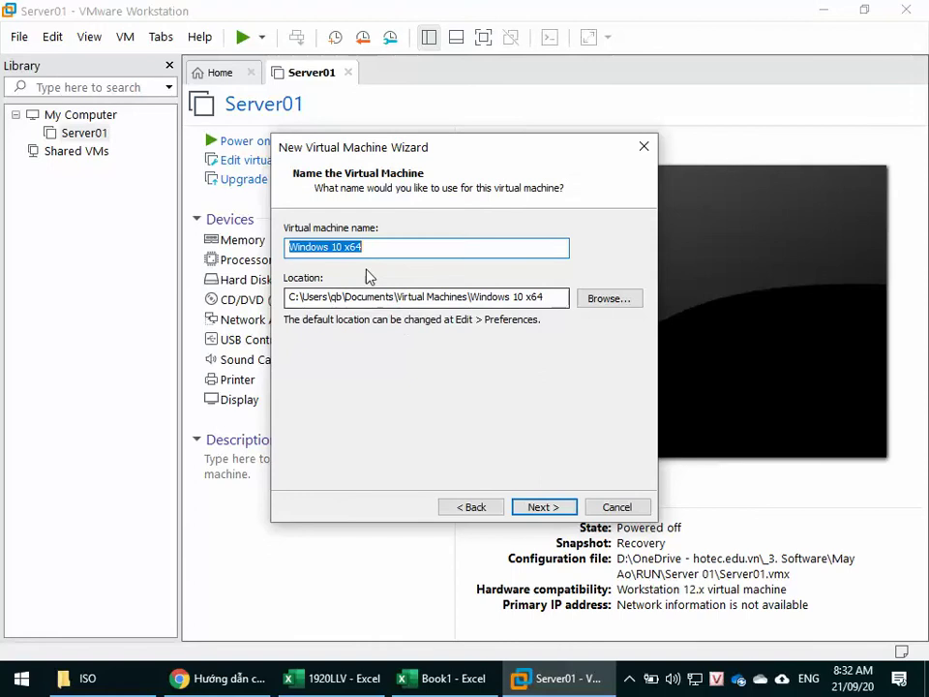
Examine the default virtual machine name and location, including the Virtual Machines folder under Documents in File Explorer.
{"action": "left_click", "coordinate": [374, 246]}
{"action": "left_click_drag", "start_coordinate": [373, 246], "coordinate": [287, 247]}
{"action": "double_click", "coordinate": [347, 298]}
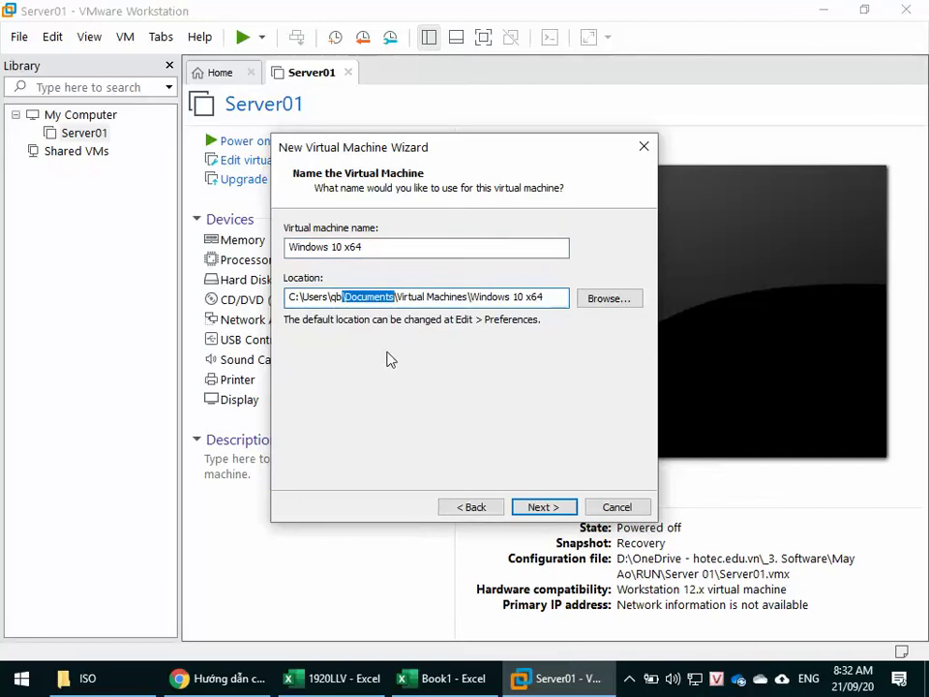
{"action": "left_click", "coordinate": [349, 298]}
{"action": "left_click_drag", "start_coordinate": [396, 297], "coordinate": [470, 297]}
{"action": "left_click", "coordinate": [527, 297]}
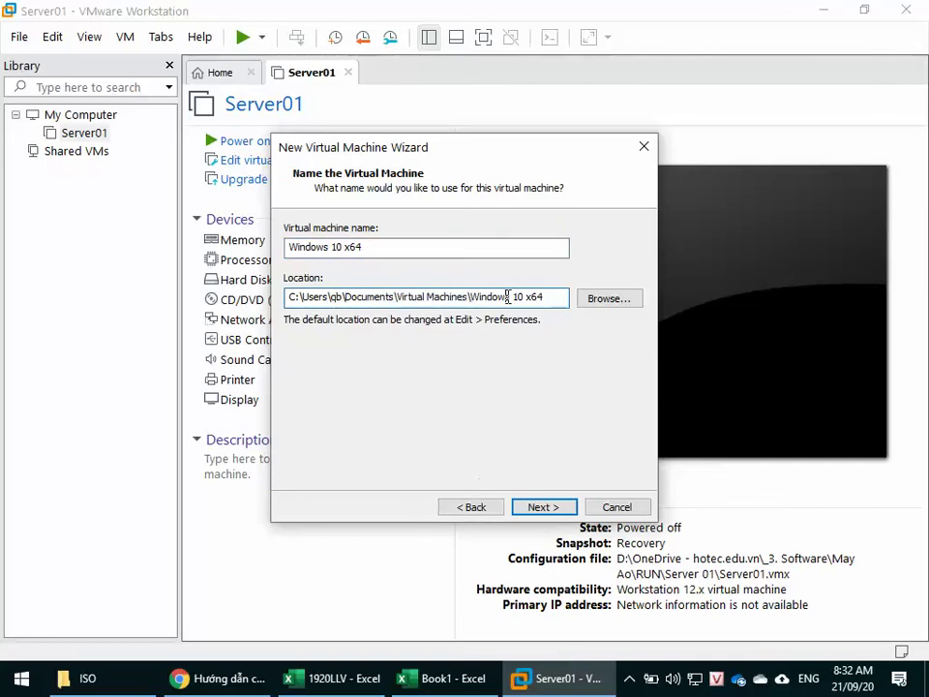
{"action": "left_click_drag", "start_coordinate": [469, 297], "coordinate": [559, 299]}
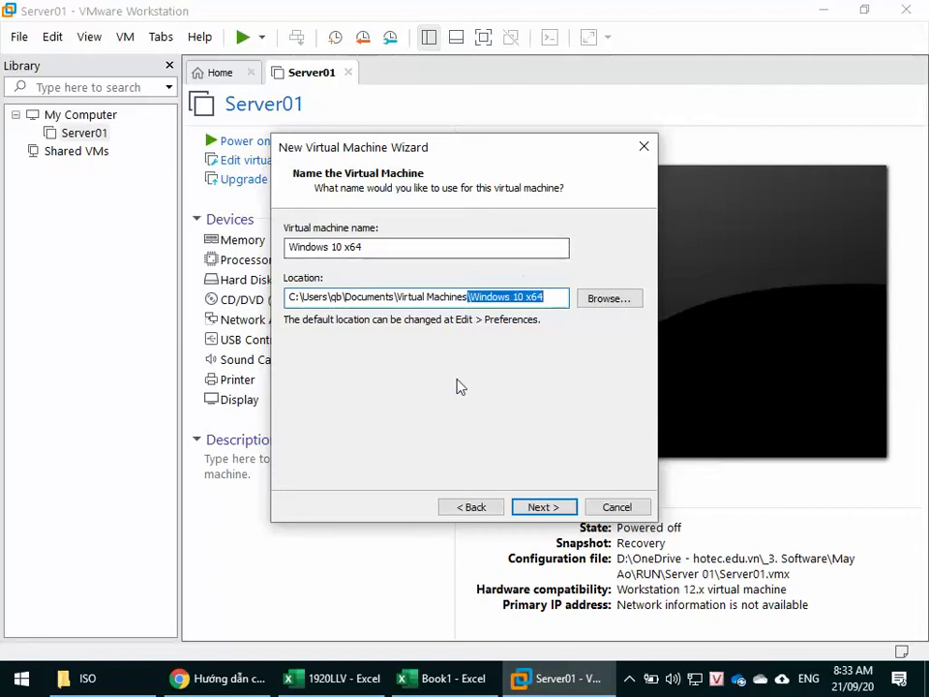
{"action": "left_click", "coordinate": [64, 683]}
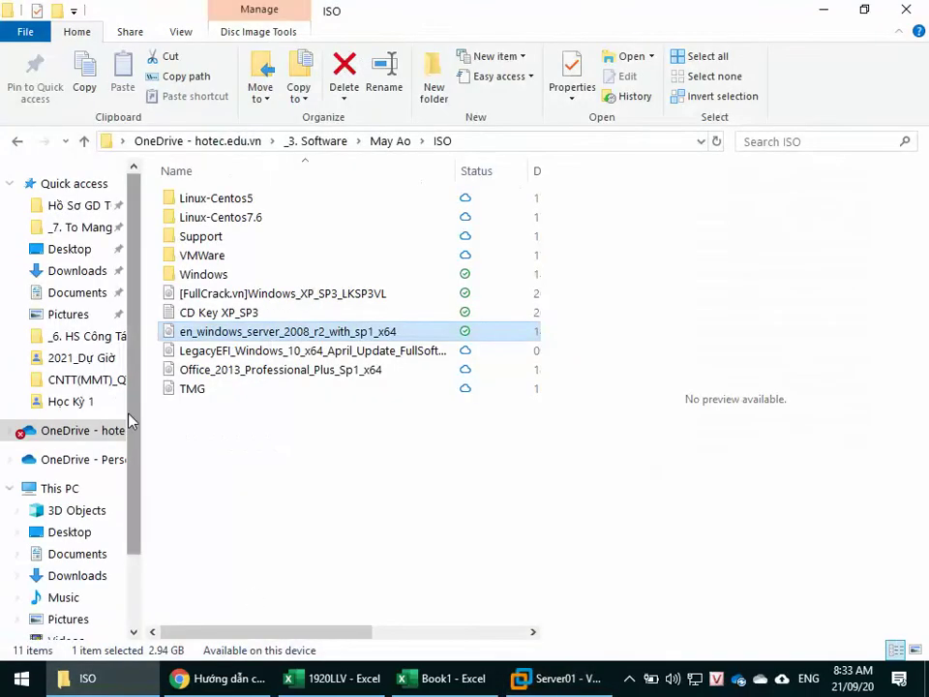
{"action": "left_click", "coordinate": [81, 297]}
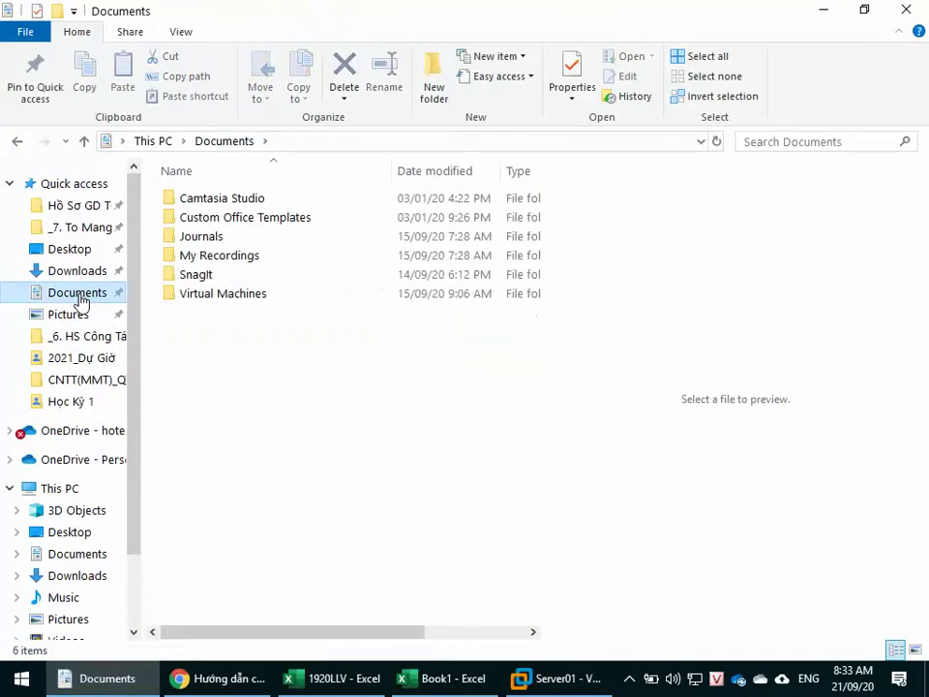
{"action": "double_click", "coordinate": [264, 297]}
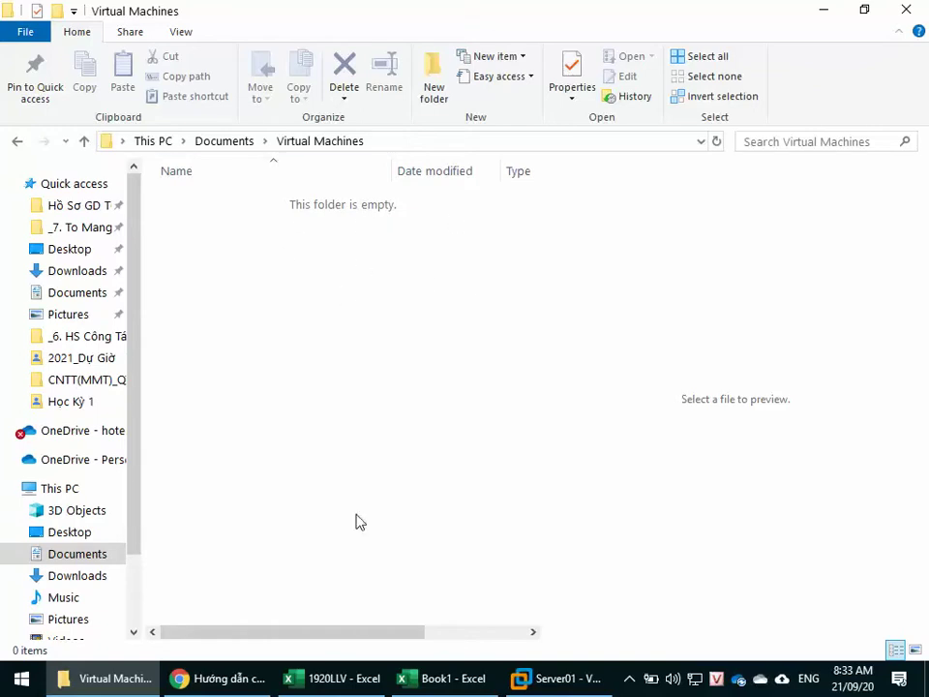
{"action": "left_click", "coordinate": [540, 689]}
{"action": "left_click", "coordinate": [508, 557]}
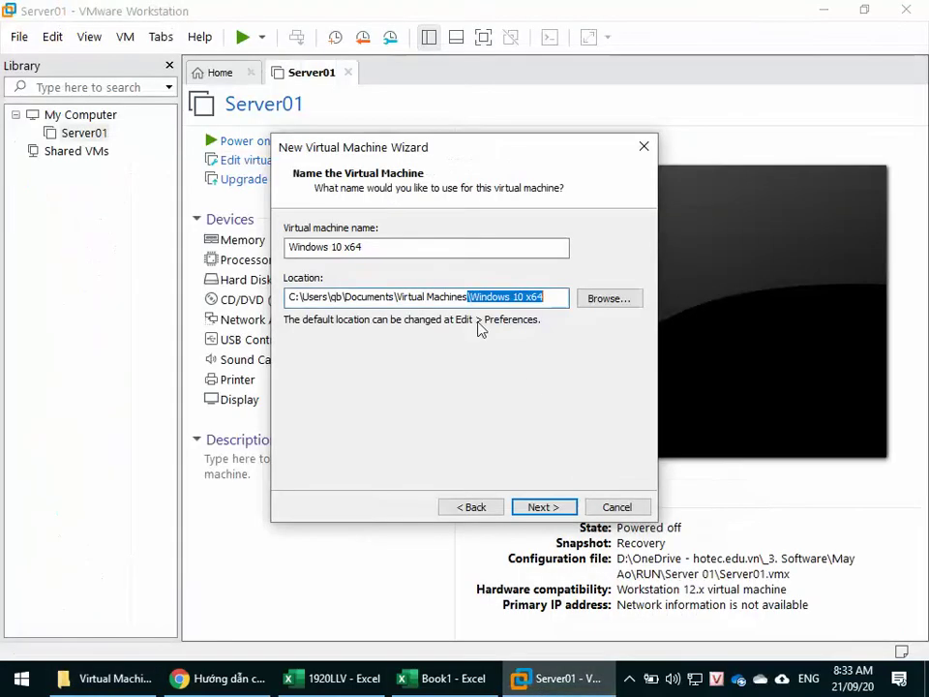
Accept the default virtual machine name and location, and choose UEFI as the firmware type.
{"action": "left_click", "coordinate": [545, 507]}
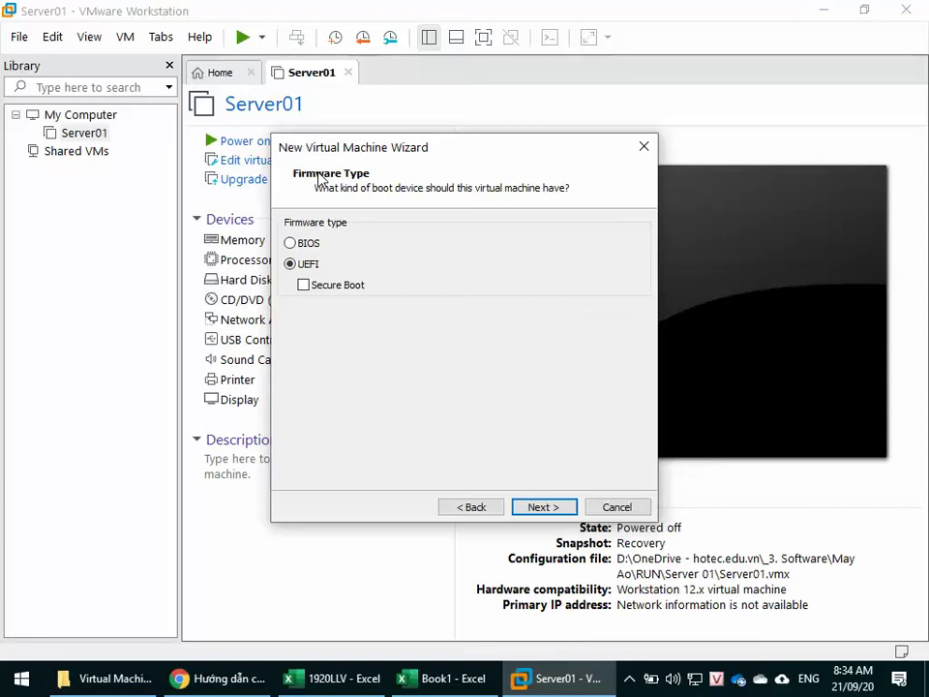
{"action": "left_click", "coordinate": [289, 245]}
{"action": "left_click", "coordinate": [306, 265]}
{"action": "left_click", "coordinate": [545, 507]}
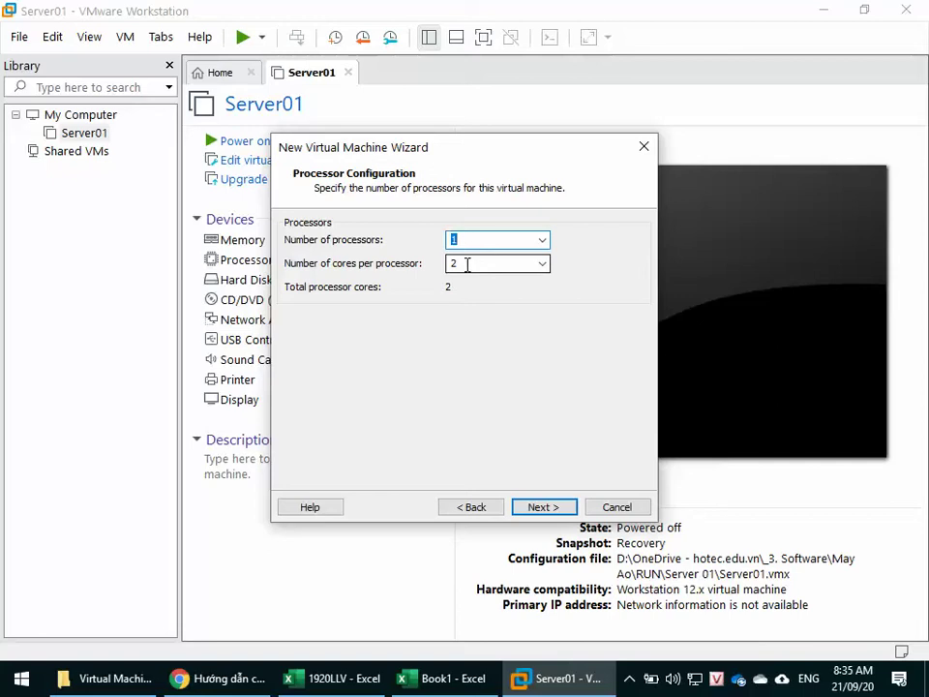
Set the number of cores per processor to 1, keeping a single processor.
{"action": "left_click", "coordinate": [543, 264]}
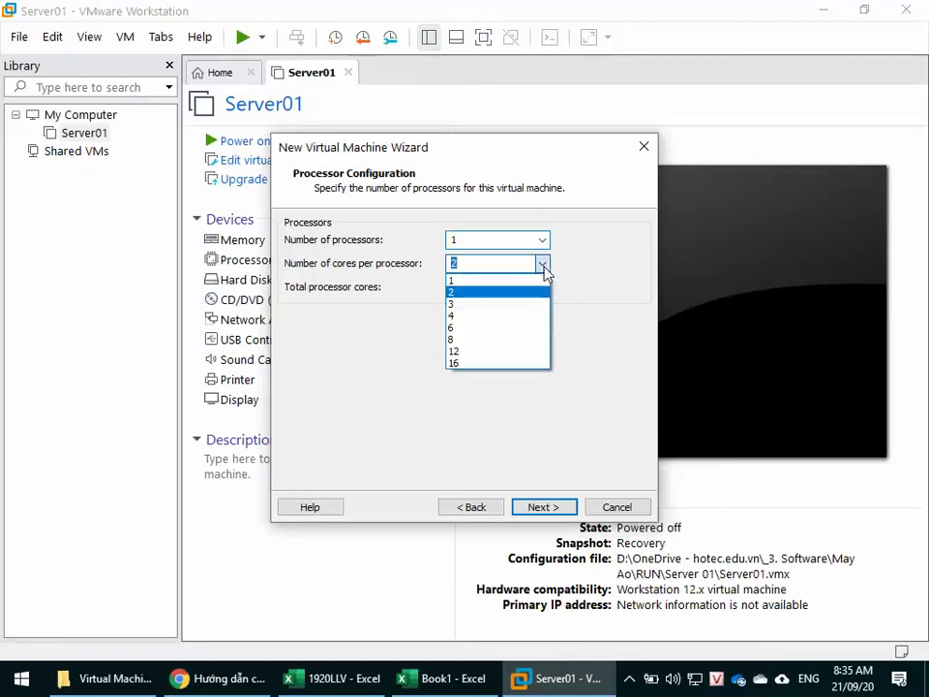
{"action": "left_click", "coordinate": [507, 282]}
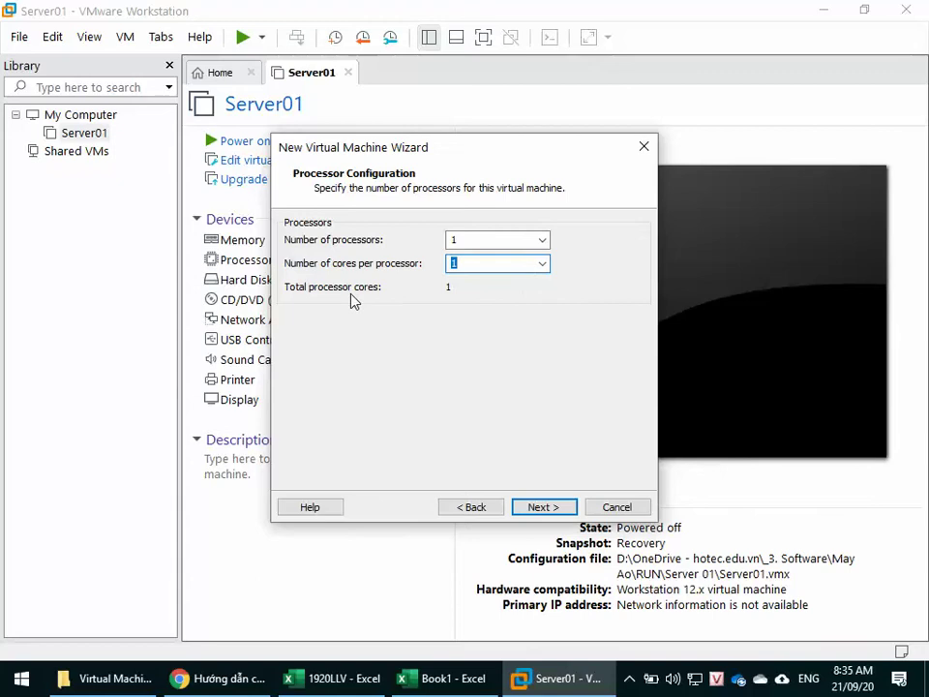
{"action": "left_click", "coordinate": [546, 509]}
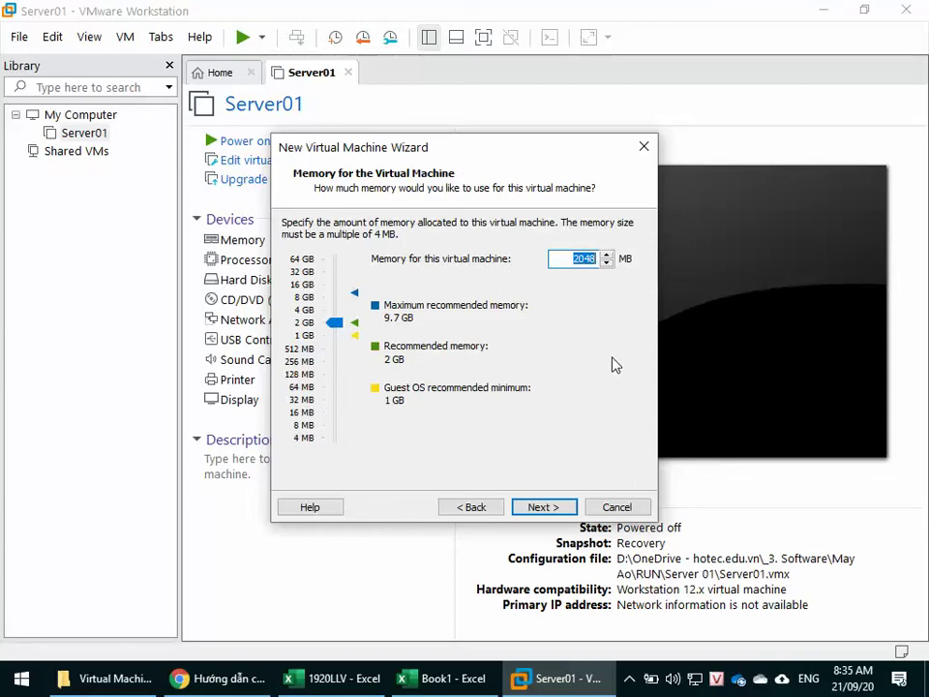
Try raising the virtual machine's memory to 4096 MB and 8192 MB.
{"action": "left_click", "coordinate": [577, 258]}
{"action": "double_click", "coordinate": [562, 258]}
{"action": "left_click", "coordinate": [561, 261]}
{"action": "left_click_drag", "start_coordinate": [335, 322], "coordinate": [334, 310]}
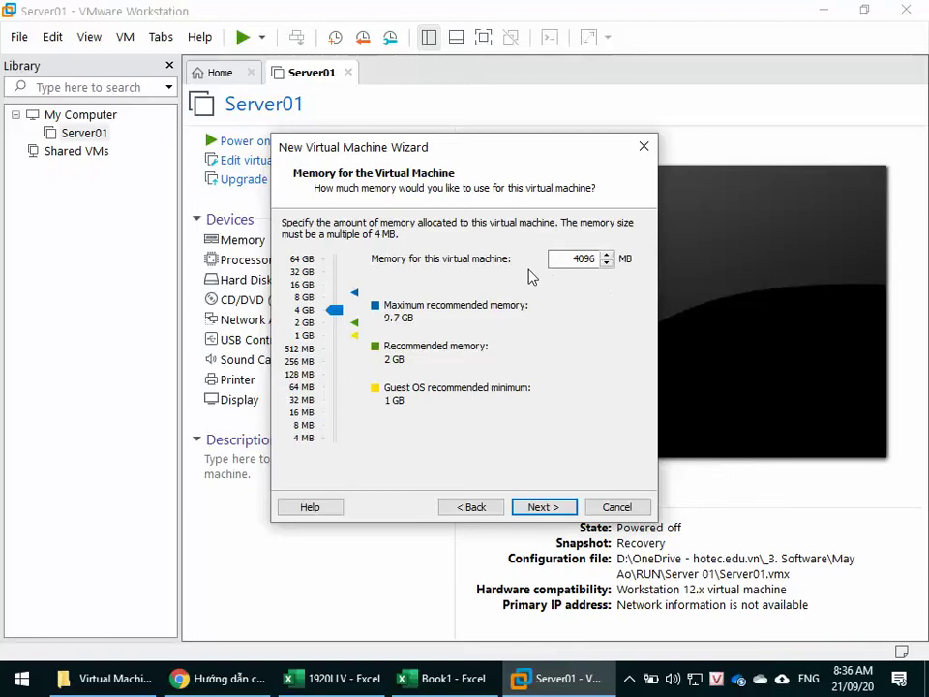
{"action": "left_click_drag", "start_coordinate": [335, 307], "coordinate": [334, 298]}
{"action": "left_click_drag", "start_coordinate": [502, 167], "coordinate": [405, 115]}
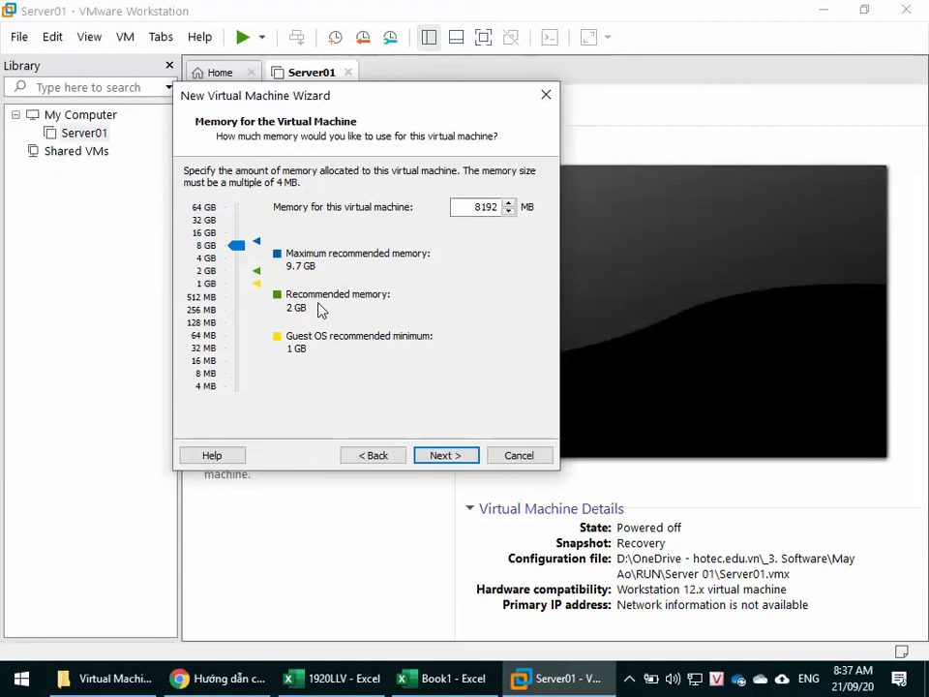
Set the virtual machine's memory to the recommended 2048 MB and choose bridged networking for its network connection.
{"action": "left_click", "coordinate": [257, 272]}
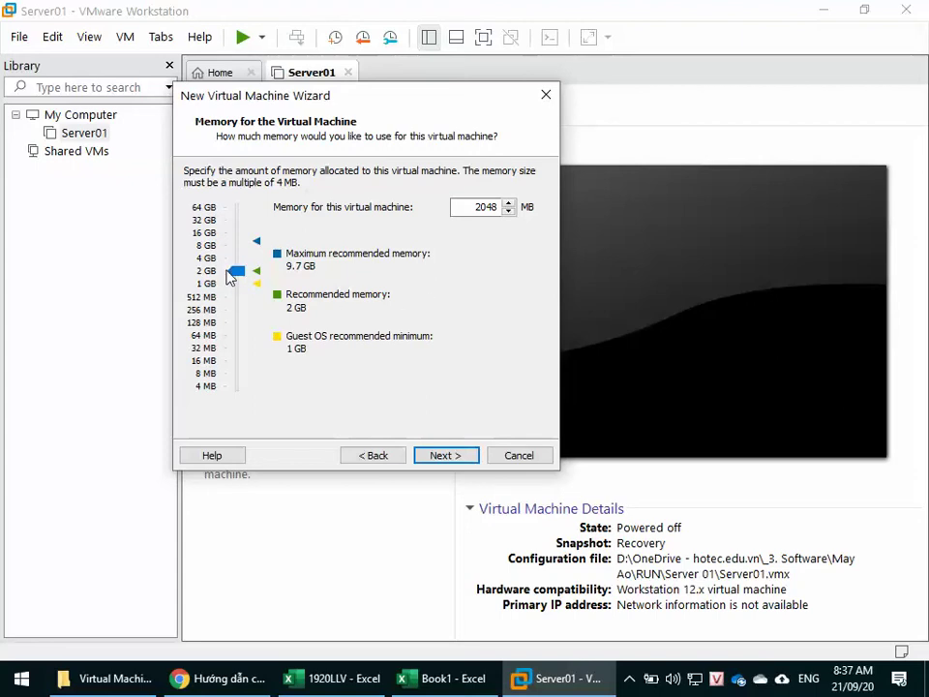
{"action": "left_click", "coordinate": [452, 458]}
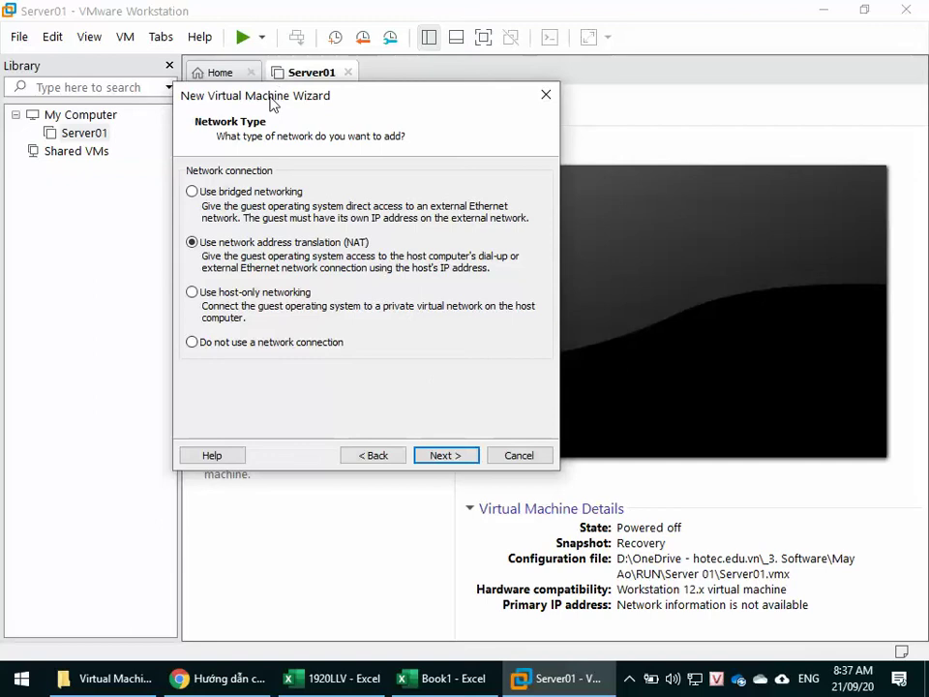
{"action": "left_click", "coordinate": [203, 194]}
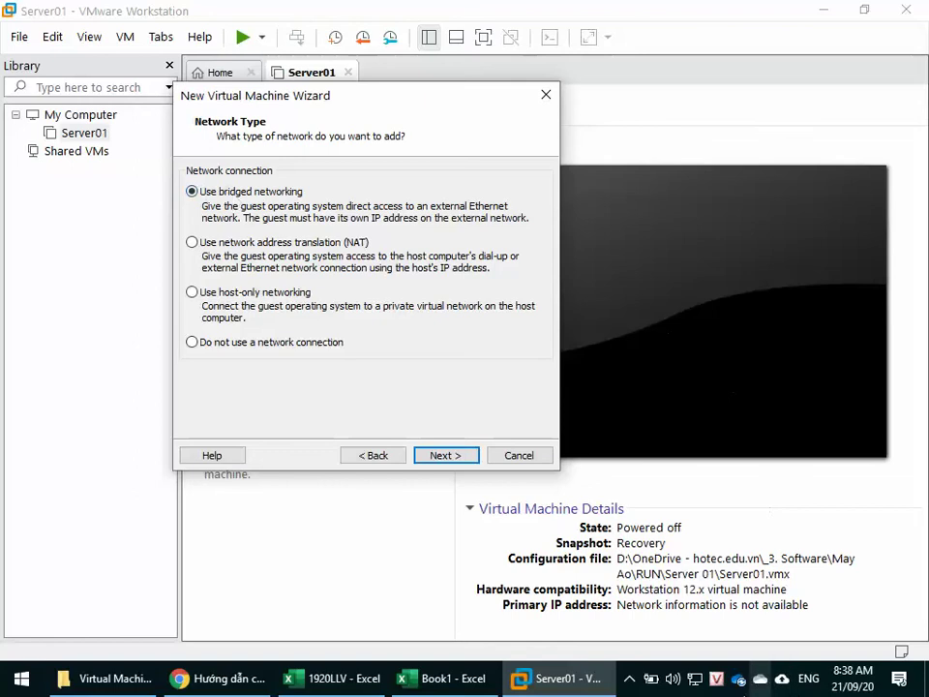
Open the host computer's Network Connections by running ncpa.cpl.
{"action": "right_click", "coordinate": [697, 683]}
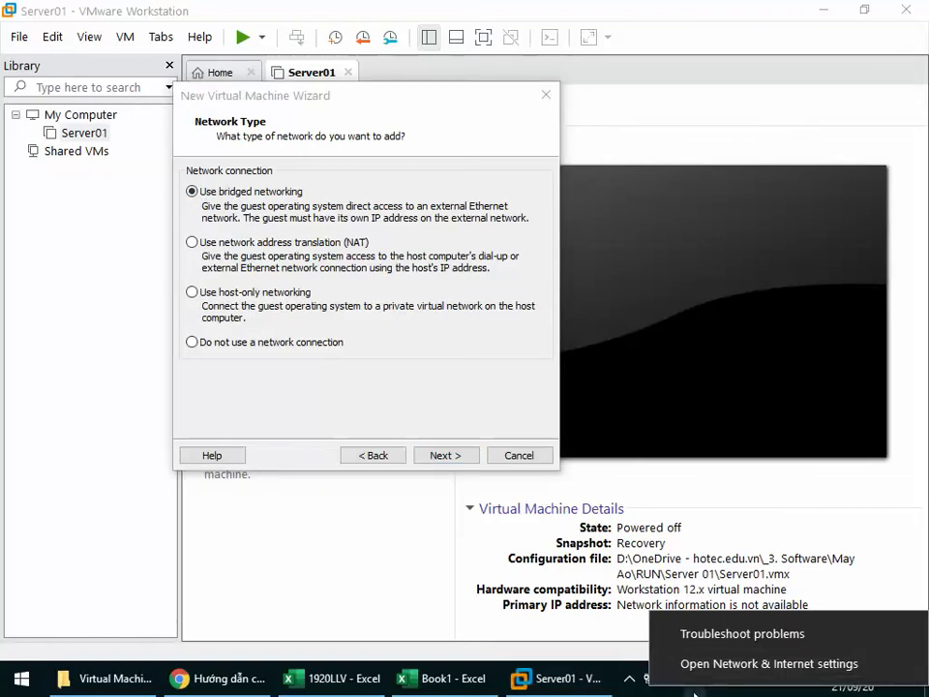
{"action": "left_click", "coordinate": [697, 673]}
{"action": "key", "text": "super+r"}
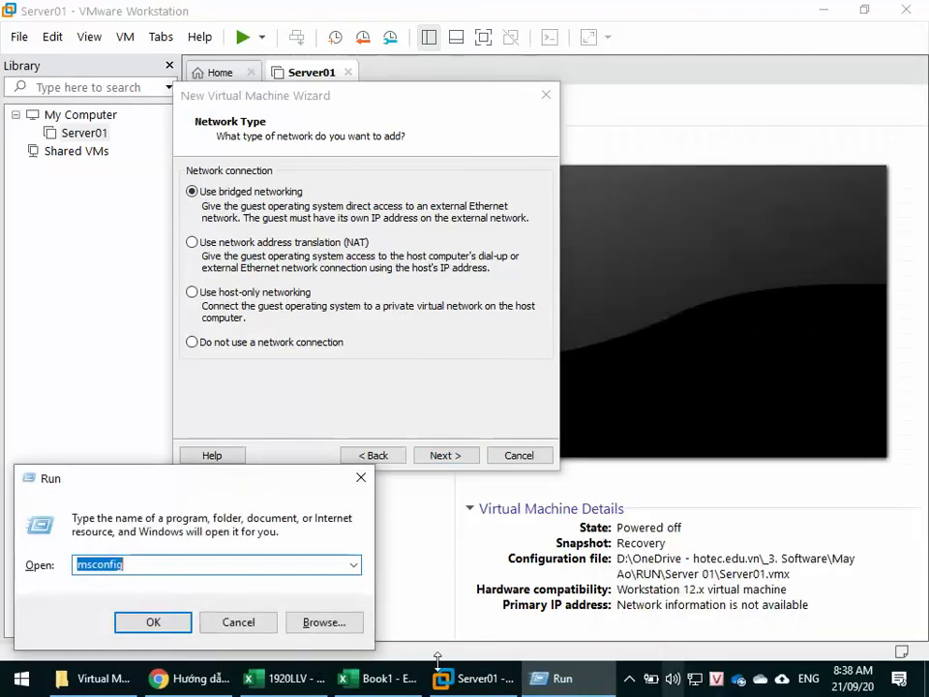
{"action": "left_click", "coordinate": [354, 568]}
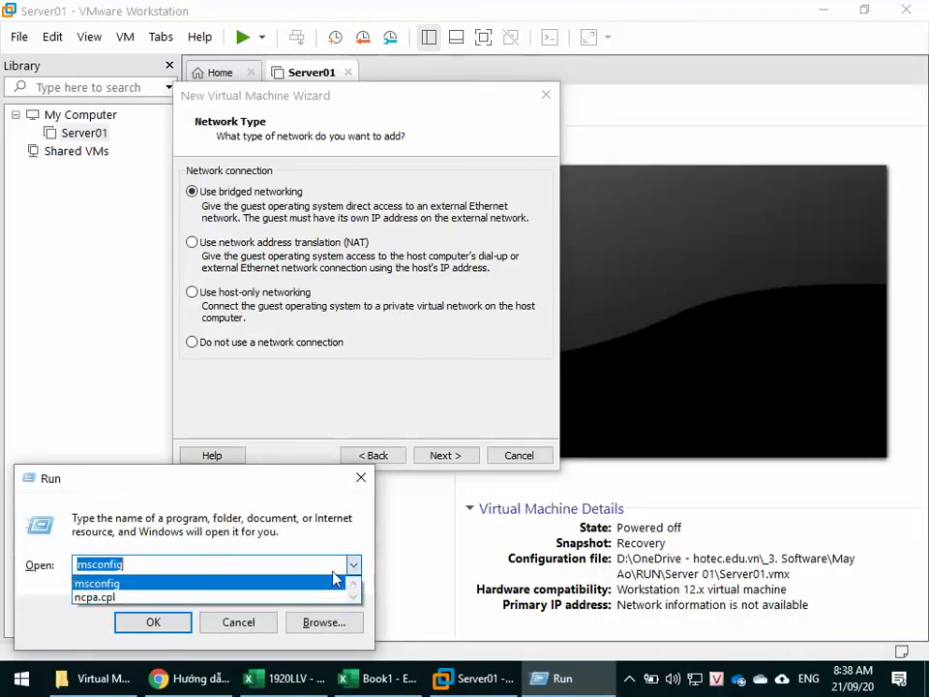
{"action": "left_click", "coordinate": [287, 599]}
{"action": "left_click", "coordinate": [165, 620]}
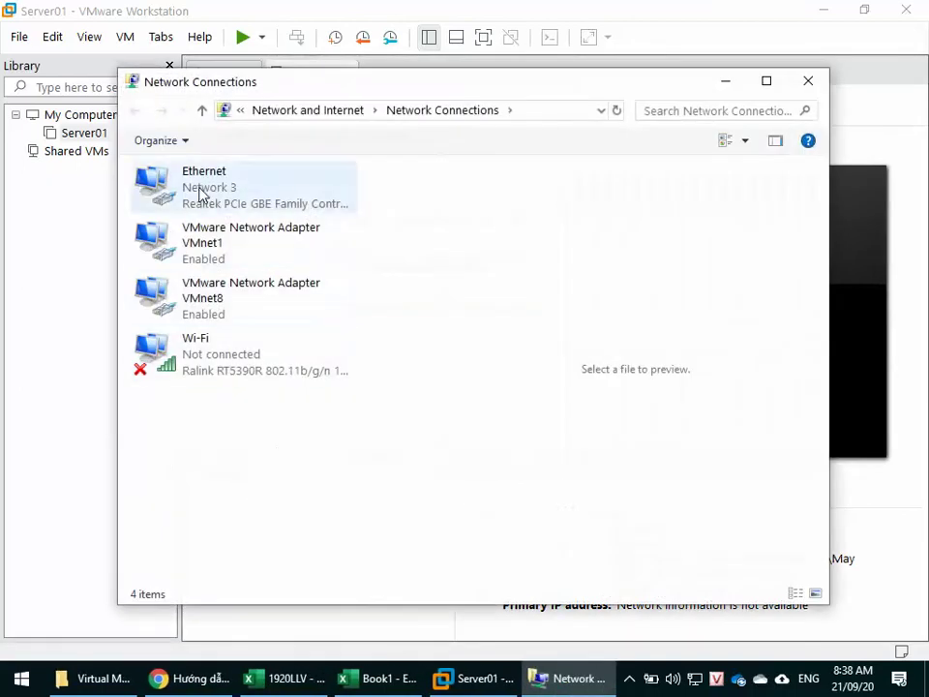
Examine the host Ethernet adapter's connection details, including its IPv4 address, alongside the wizard's bridged networking option.
{"action": "double_click", "coordinate": [201, 193]}
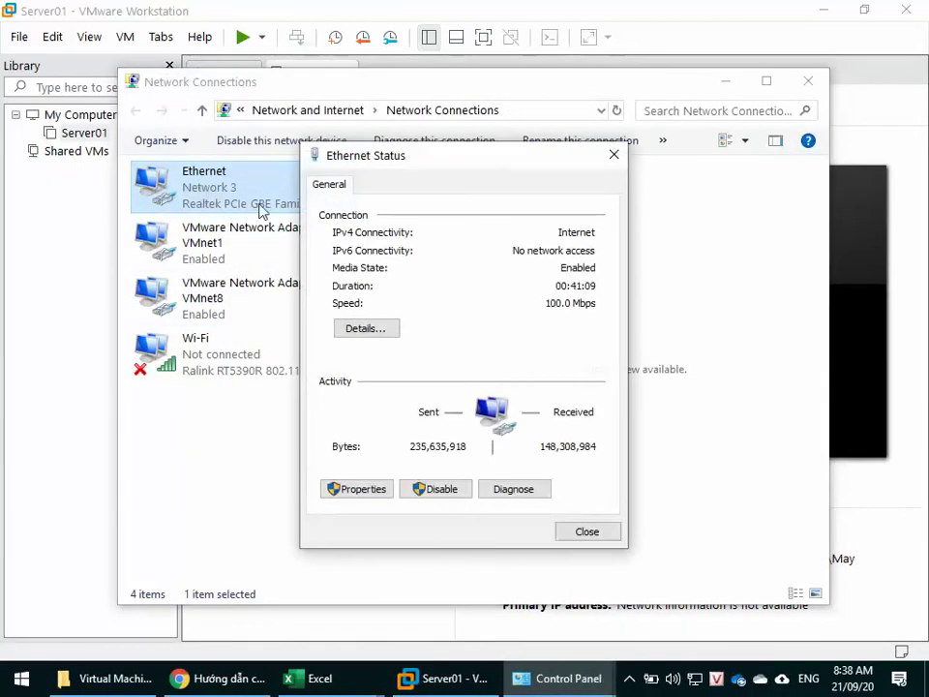
{"action": "left_click", "coordinate": [389, 331]}
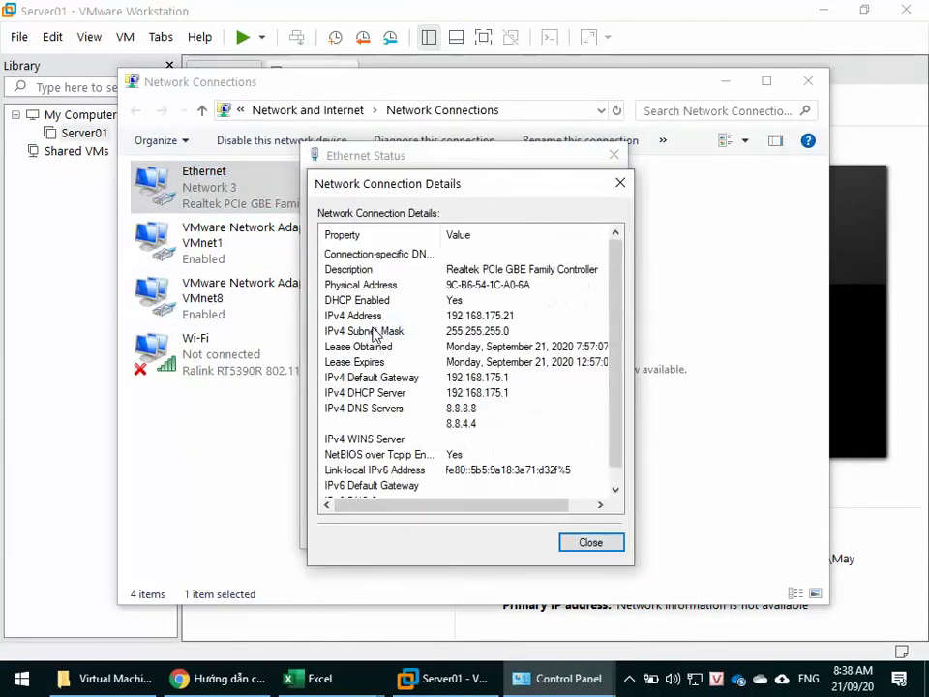
{"action": "left_click", "coordinate": [454, 320]}
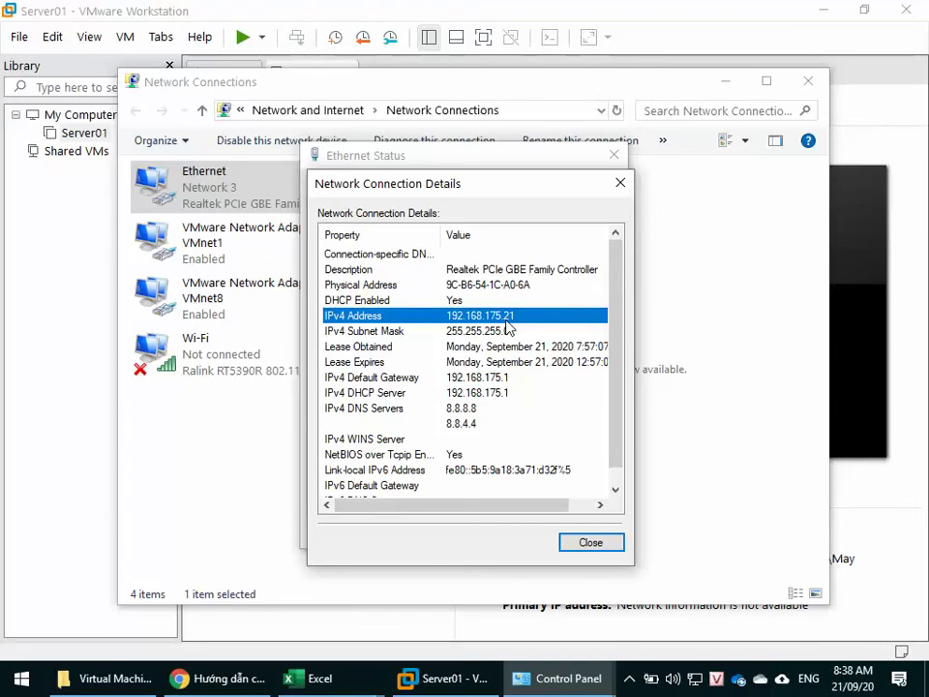
{"action": "left_click", "coordinate": [450, 679]}
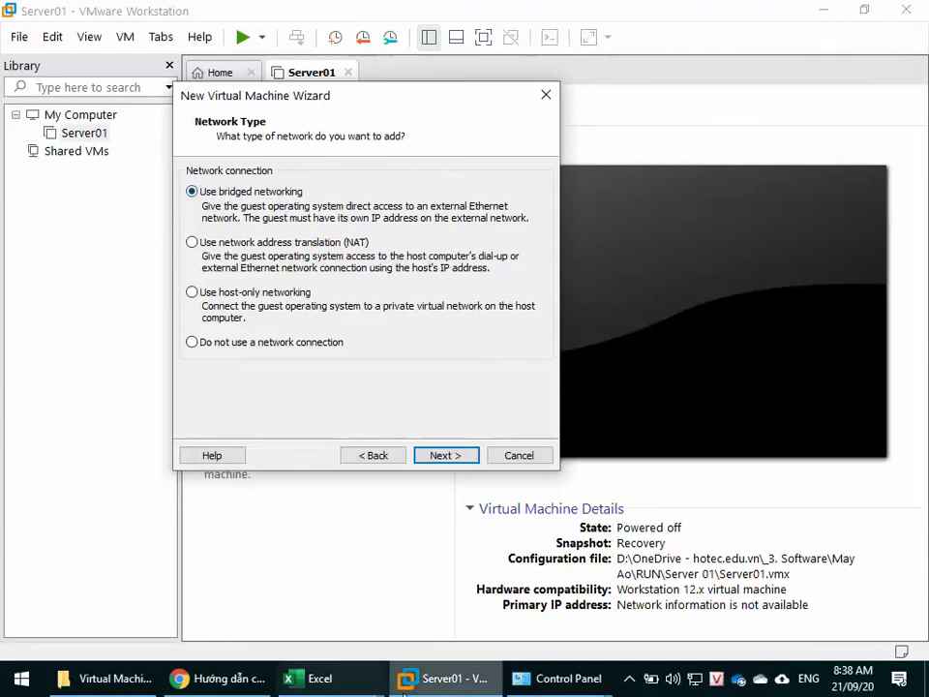
{"action": "mouse_move", "coordinate": [541, 676]}
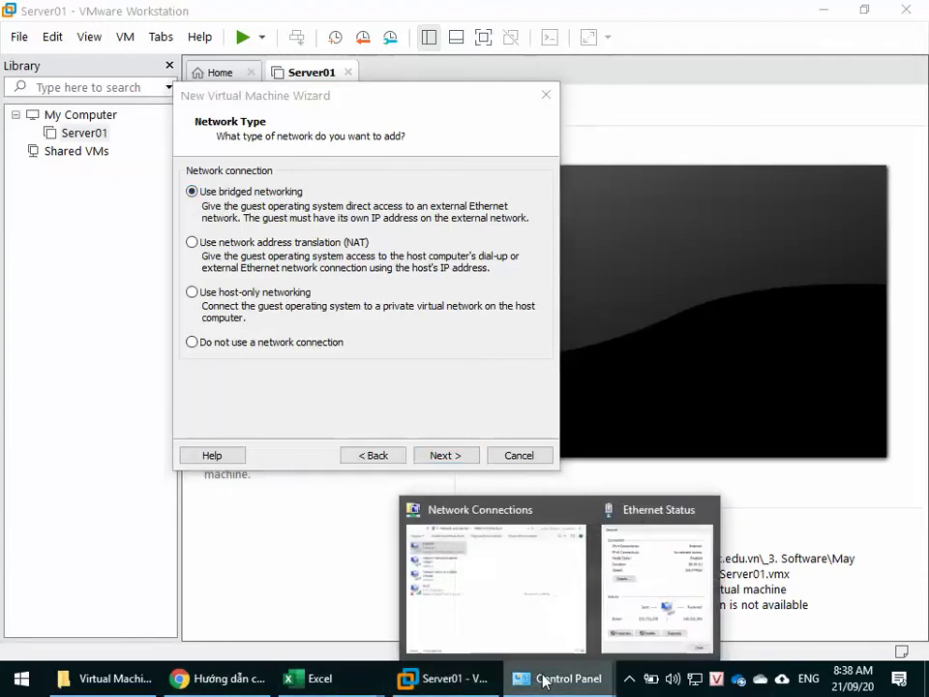
{"action": "left_click", "coordinate": [659, 585]}
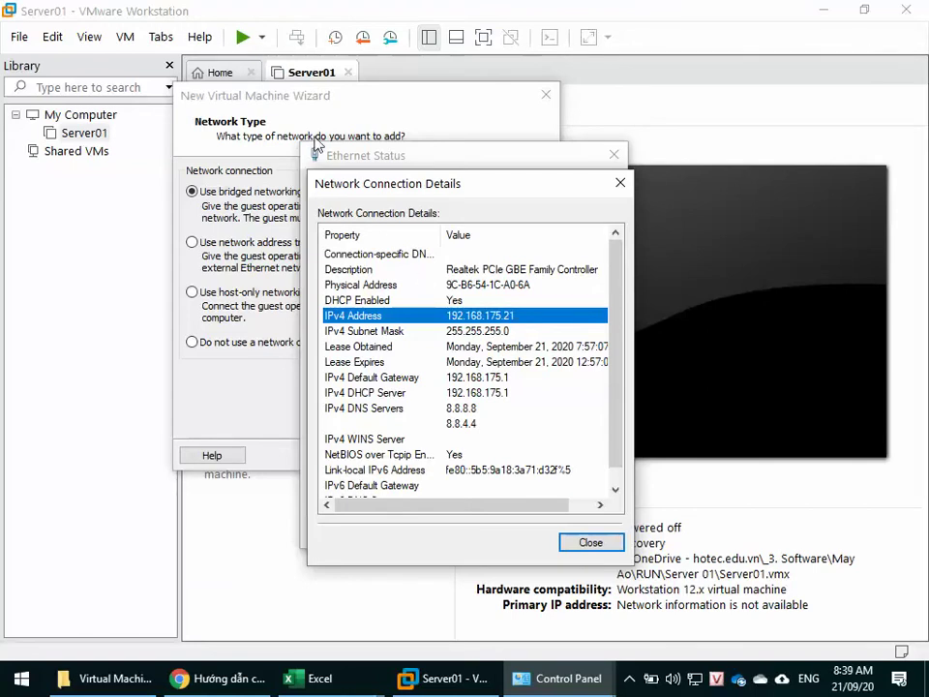
{"action": "left_click", "coordinate": [287, 108]}
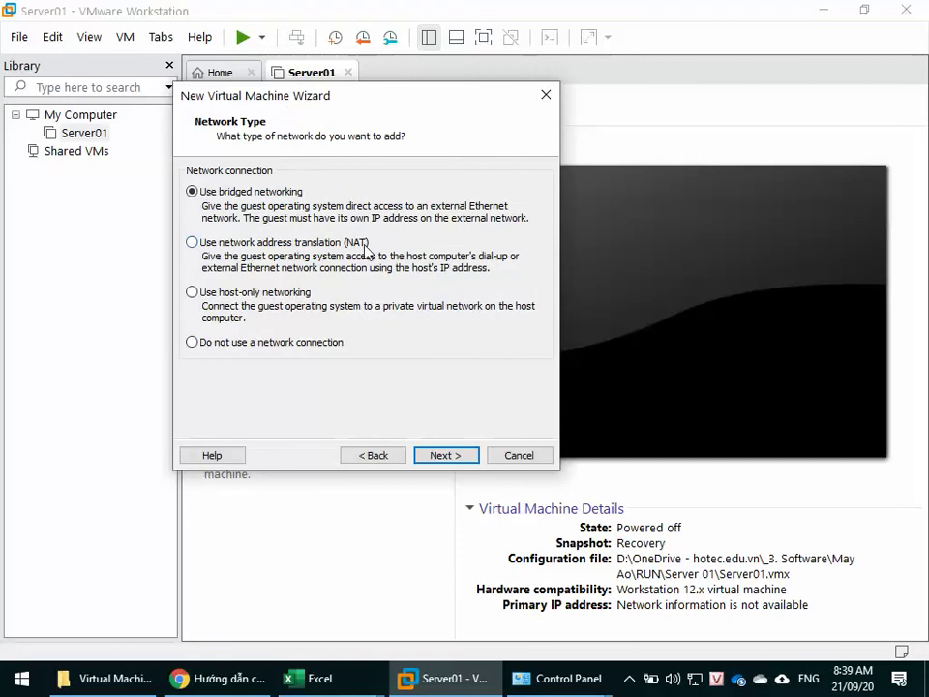
Try the NAT and host-only options for the virtual machine's network connection.
{"action": "left_click", "coordinate": [272, 247]}
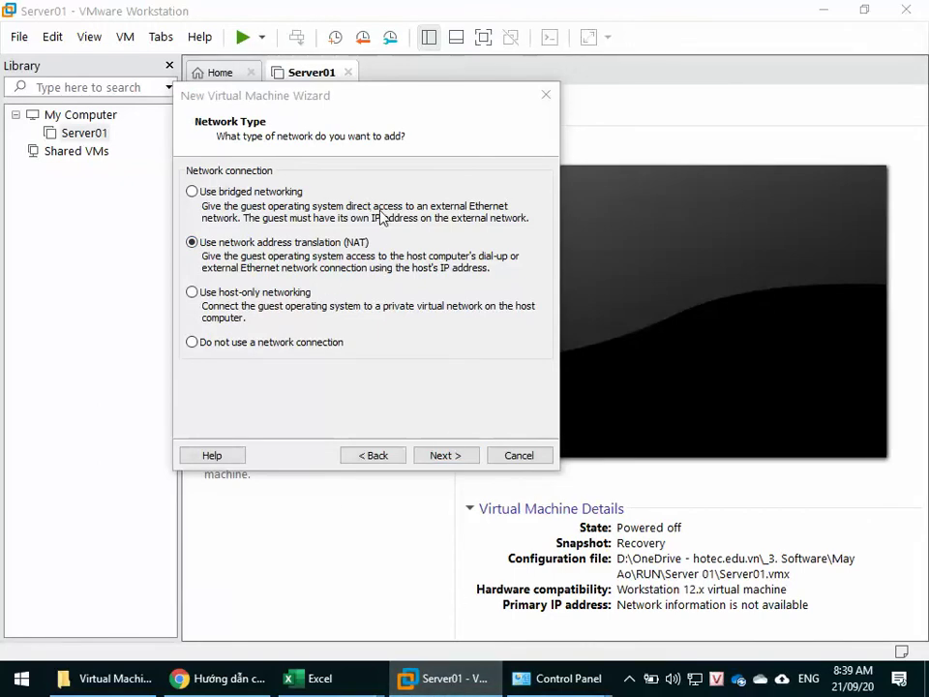
{"action": "left_click", "coordinate": [271, 192]}
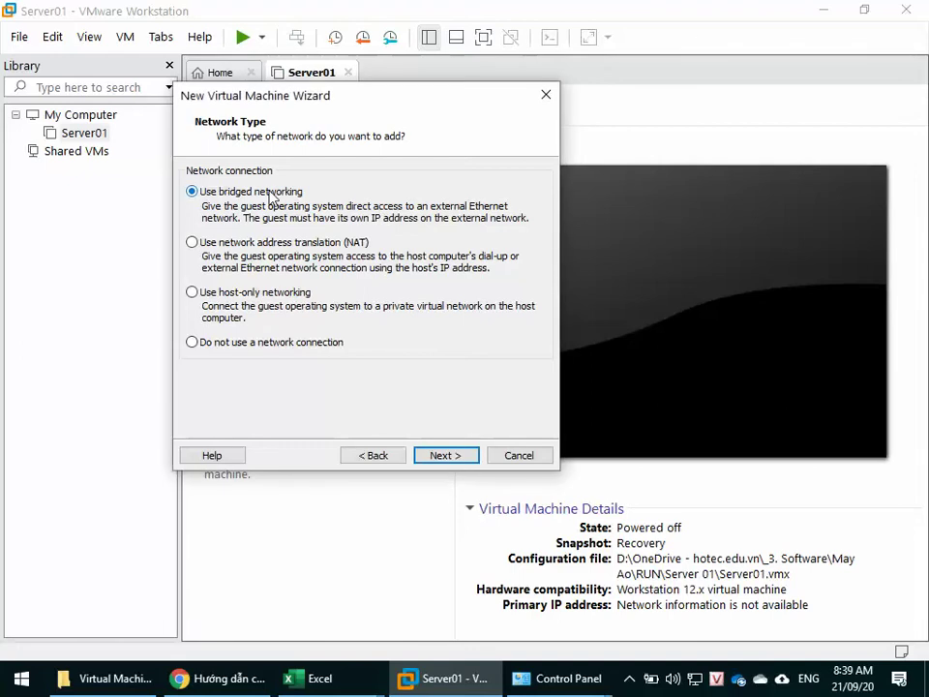
{"action": "left_click", "coordinate": [280, 243]}
{"action": "left_click", "coordinate": [243, 299]}
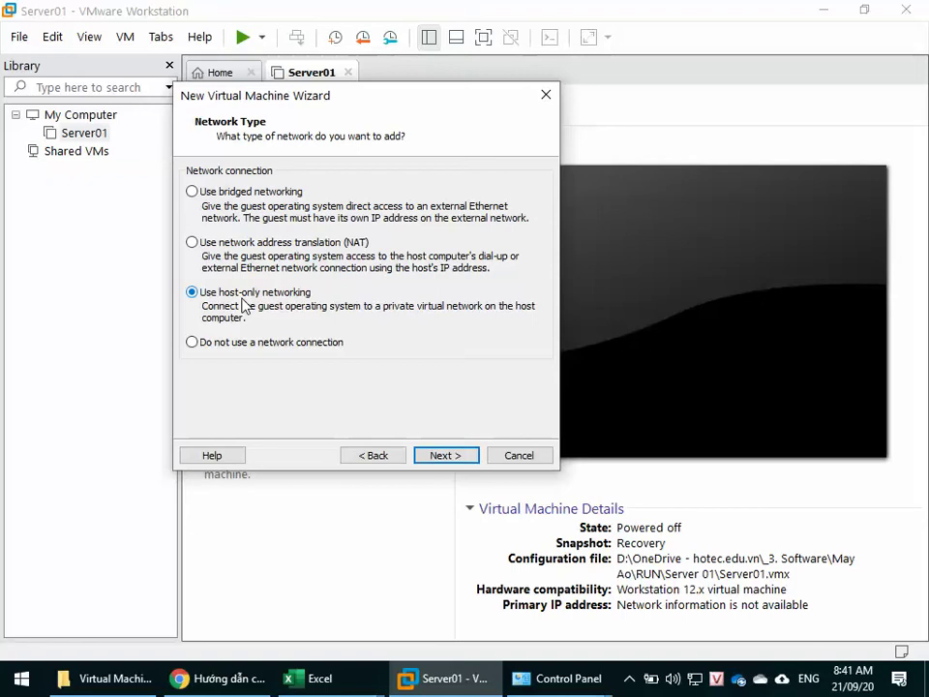
Choose bridged networking for the virtual machine and accept the recommended LSI Logic SAS SCSI controller.
{"action": "left_click", "coordinate": [237, 197]}
{"action": "left_click", "coordinate": [449, 457]}
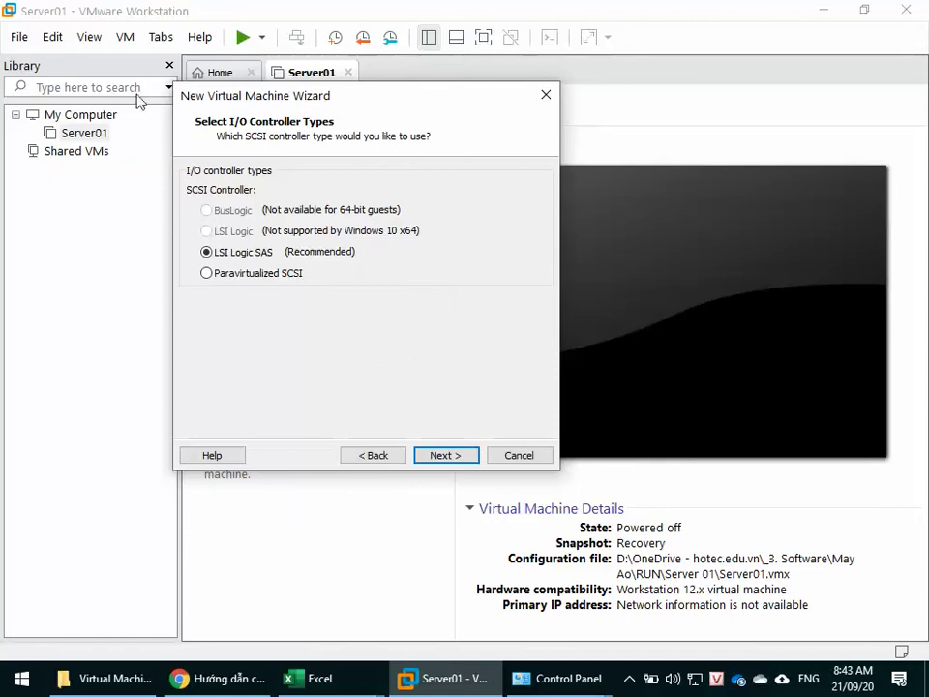
{"action": "left_click", "coordinate": [436, 459]}
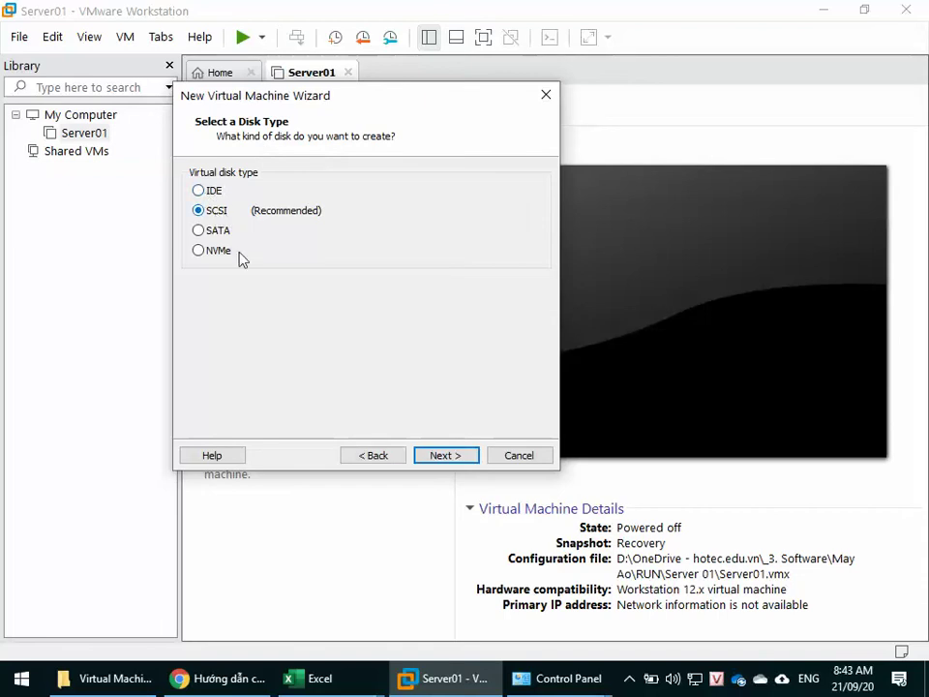
Switch to Chrome and search Google for IDE in a new tab.
{"action": "left_click", "coordinate": [243, 682]}
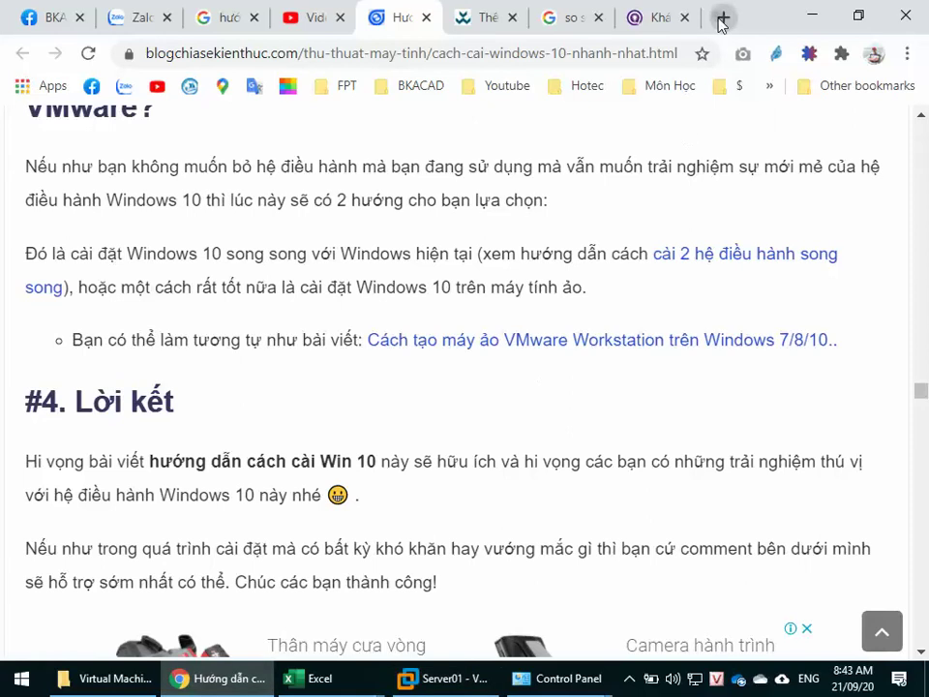
{"action": "left_click", "coordinate": [724, 17]}
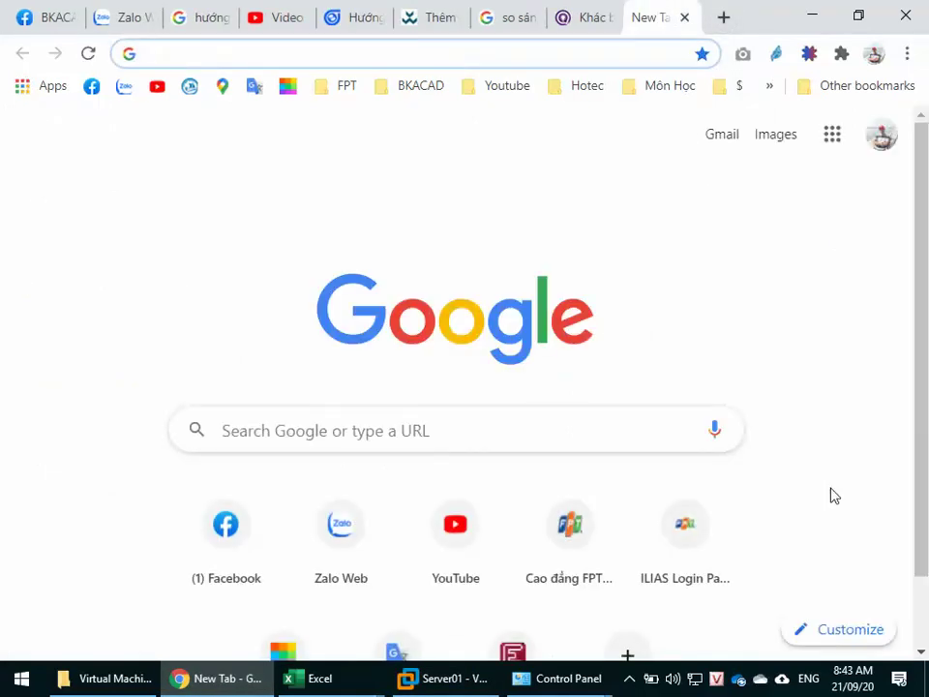
{"action": "type", "text": "ba"}
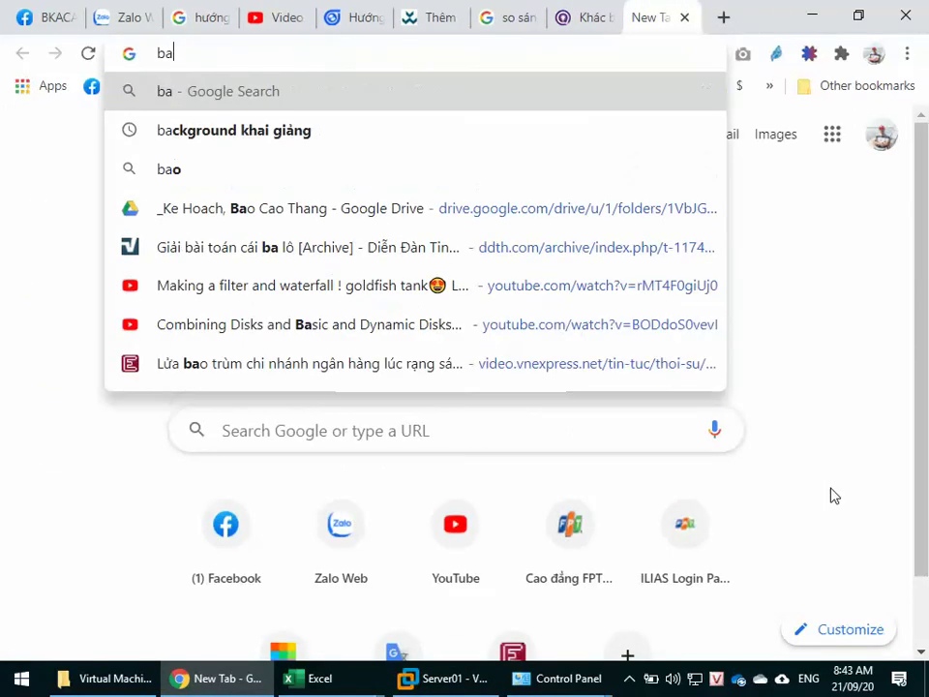
{"action": "key", "text": "BackSpace"}
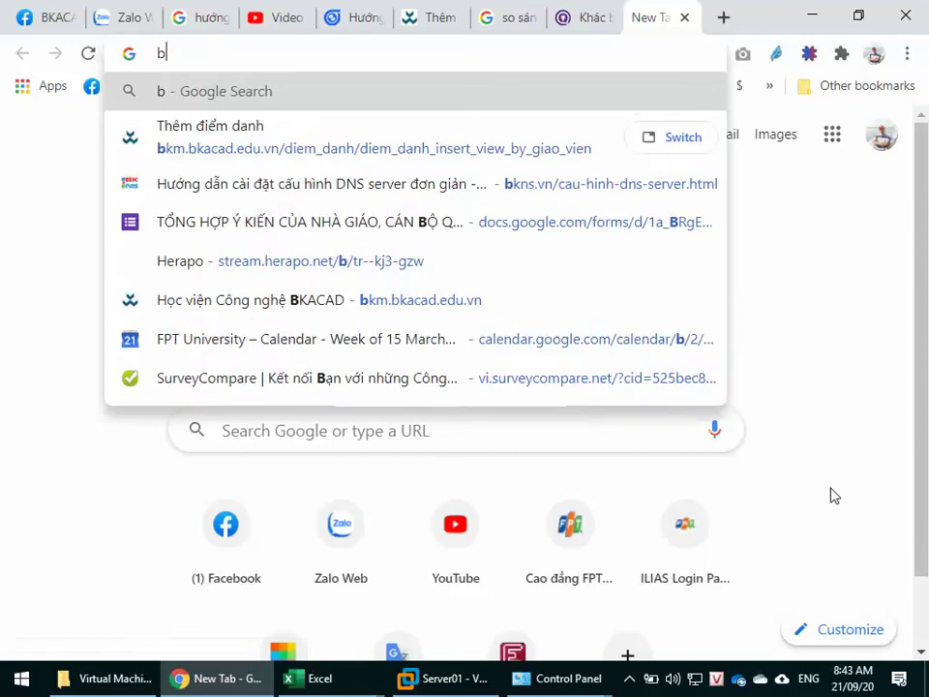
{"action": "key", "text": "BackSpace"}
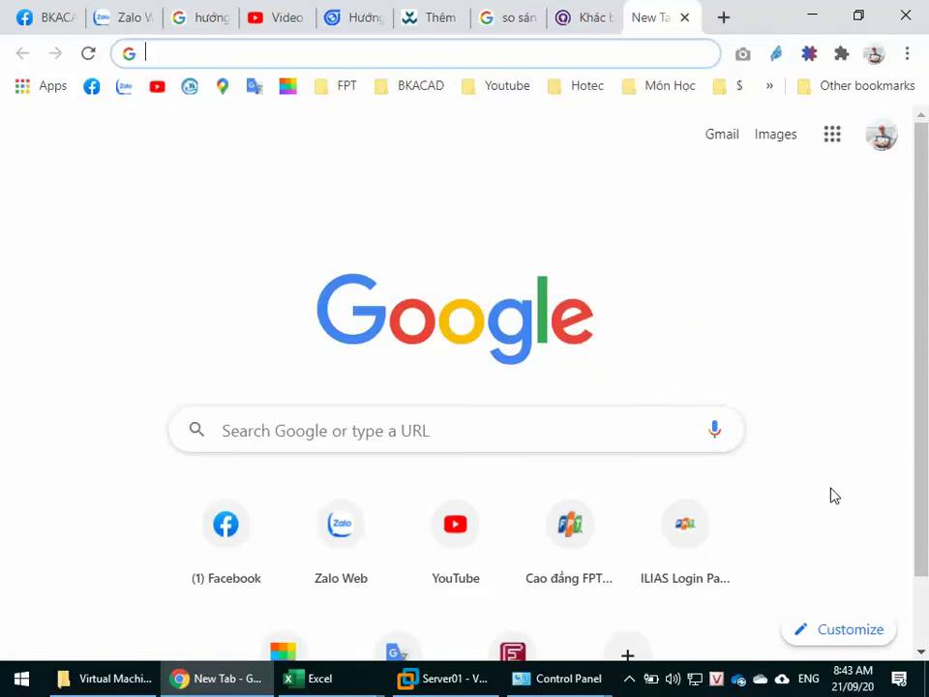
{"action": "type", "text": "IDE"}
{"action": "key", "text": "Return"}
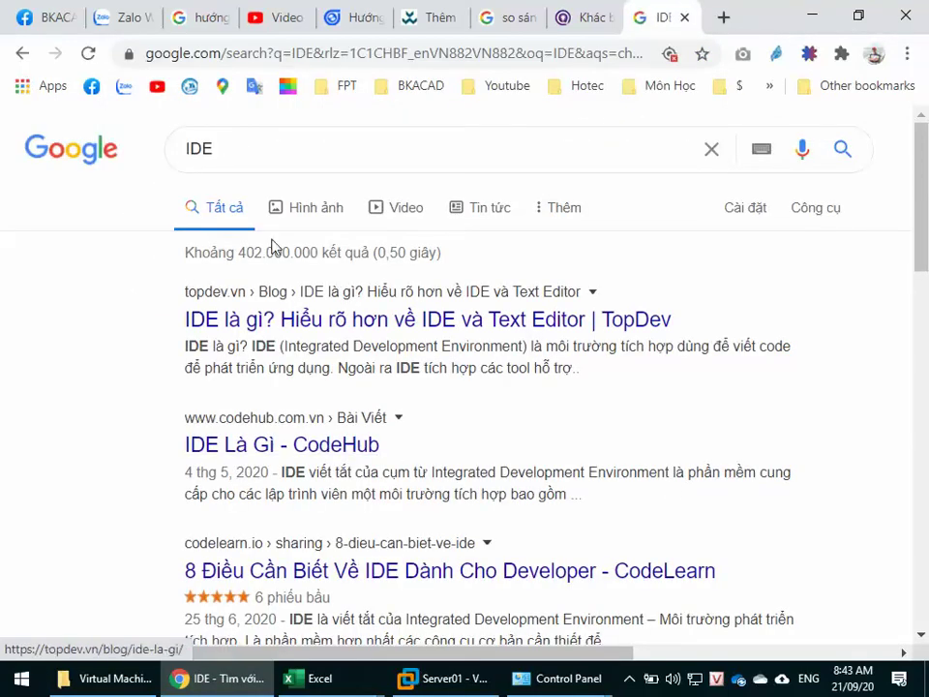
Refine the search to IDE bus and view the image of the IDE interface components.
{"action": "left_click", "coordinate": [265, 157]}
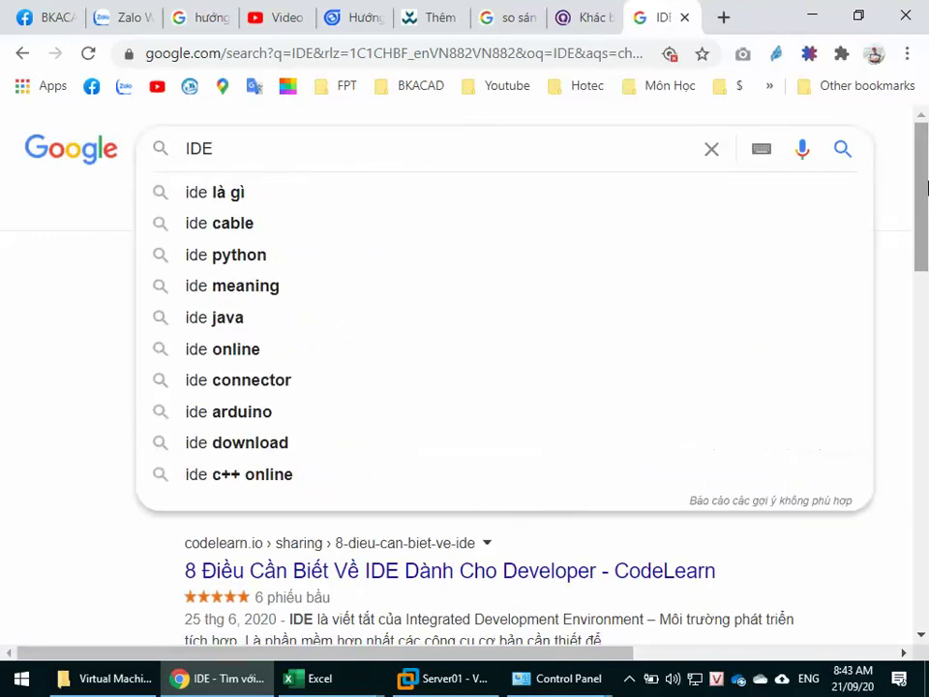
{"action": "type", "text": "bau"}
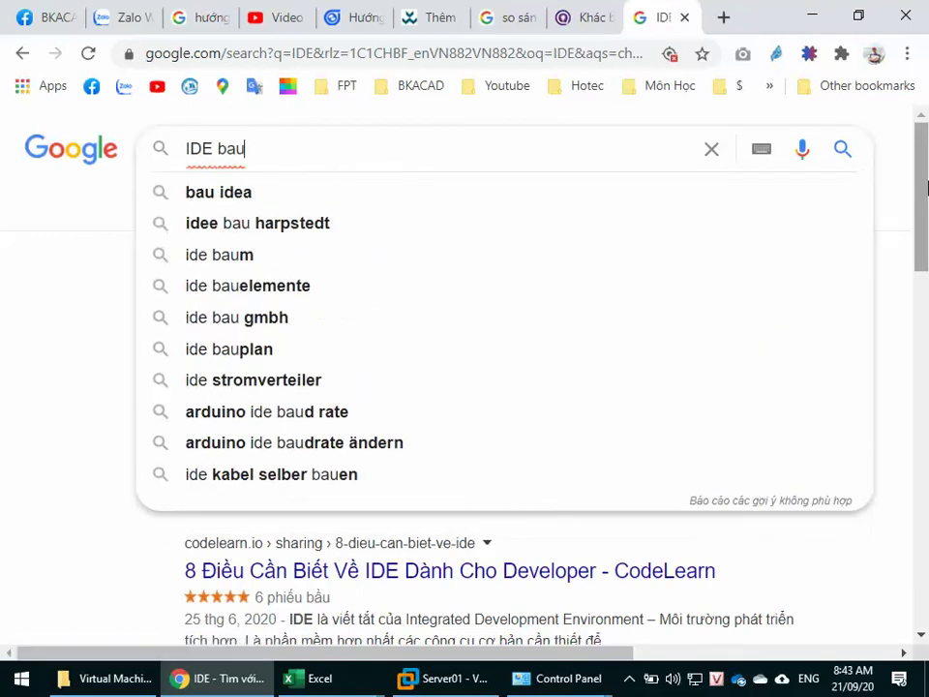
{"action": "key", "text": "BackSpace"}
{"action": "key", "text": "BackSpace"}
{"action": "type", "text": "us"}
{"action": "key", "text": "Return"}
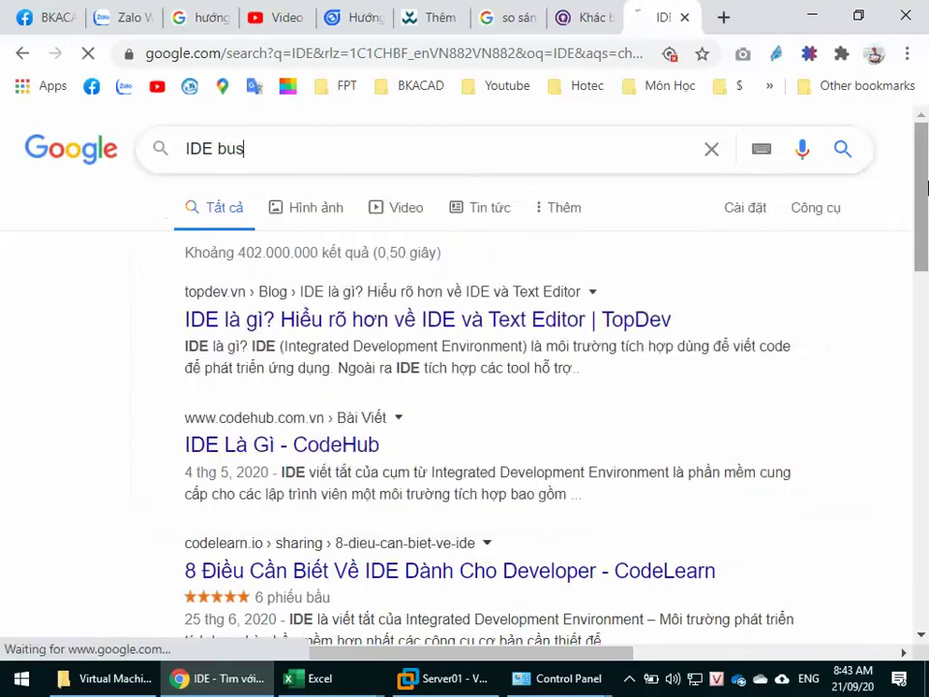
{"action": "left_click", "coordinate": [325, 210]}
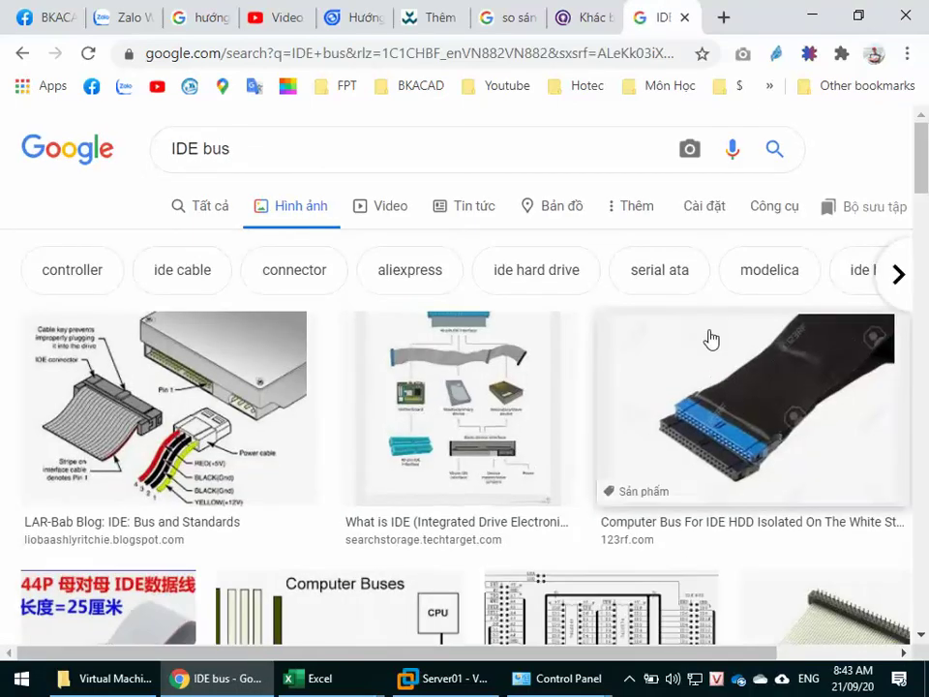
{"action": "left_click", "coordinate": [474, 372]}
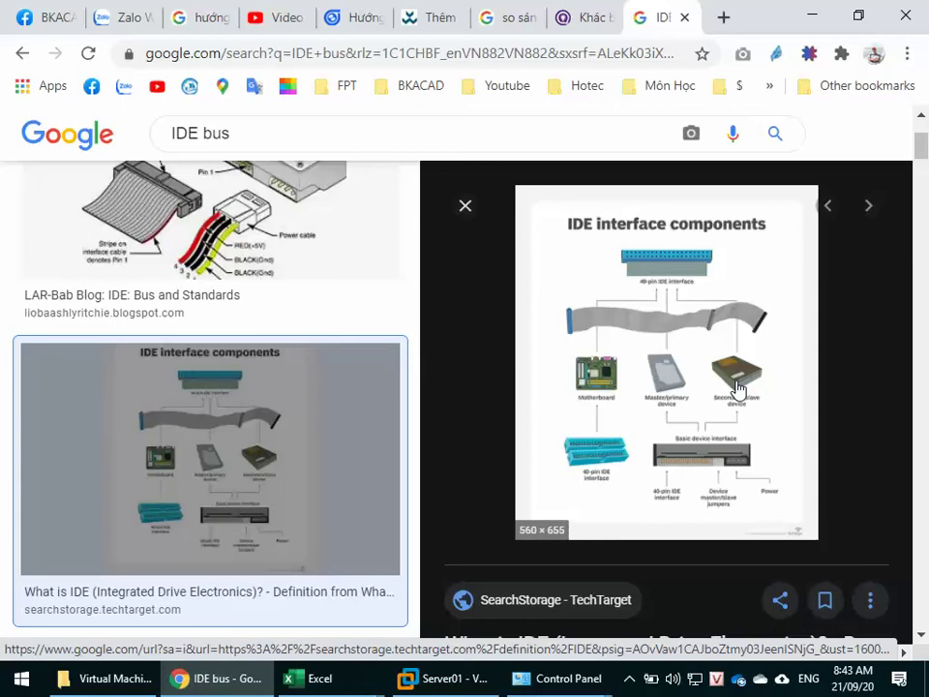
{"action": "scroll", "coordinate": [736, 387], "scroll_direction": "down", "scroll_amount": 4}
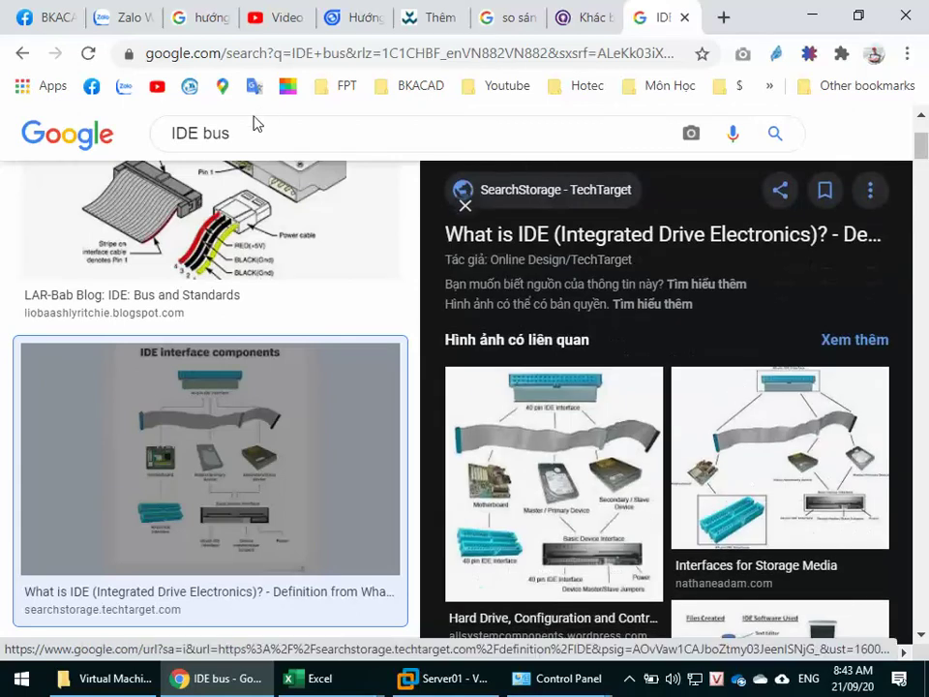
Search Google Images for scsi bus and look through the pictures of SCSI controllers and connectors.
{"action": "double_click", "coordinate": [185, 132]}
{"action": "type", "text": "scsi"}
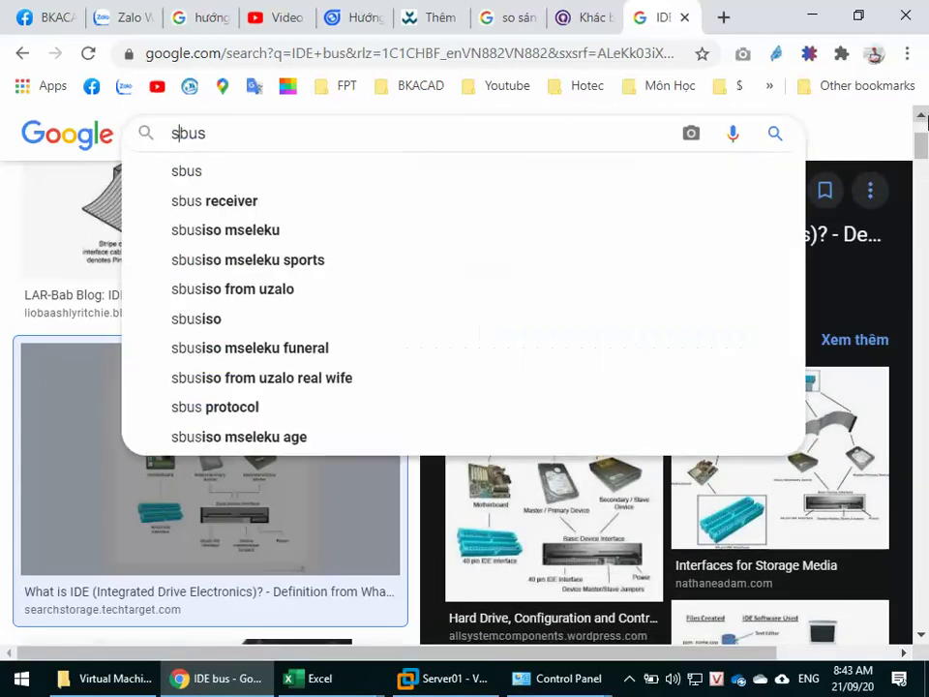
{"action": "key", "text": "Return"}
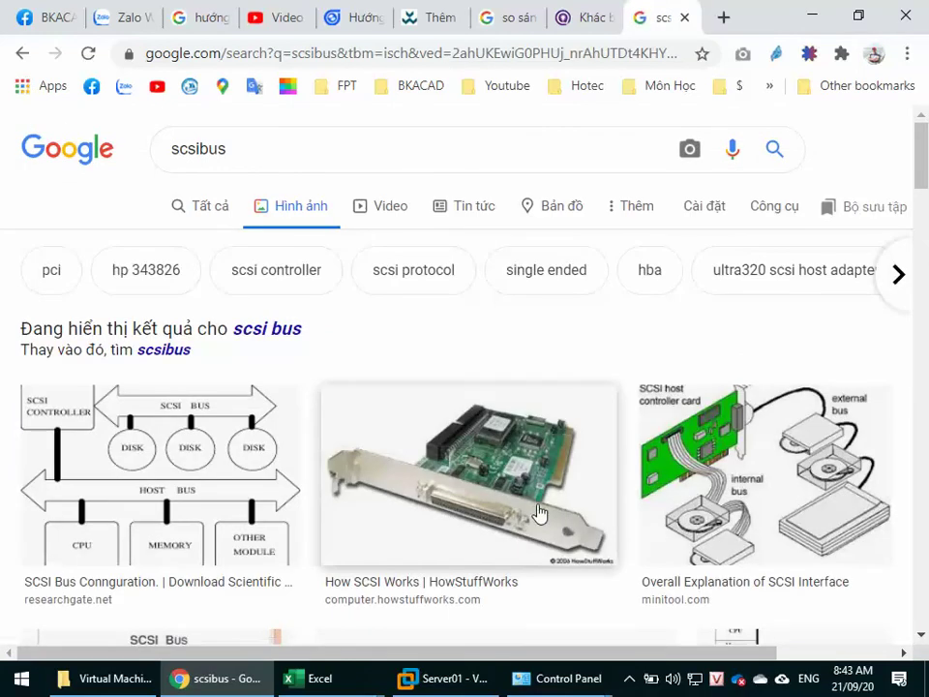
{"action": "scroll", "coordinate": [325, 339], "scroll_direction": "down", "scroll_amount": 3}
{"action": "scroll", "coordinate": [369, 438], "scroll_direction": "up", "scroll_amount": 3}
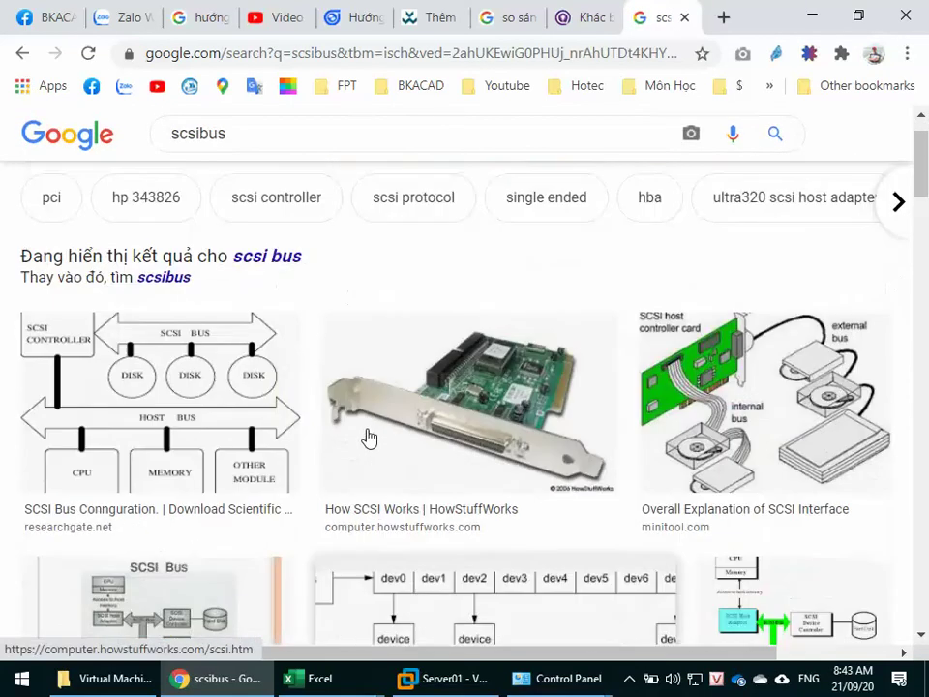
{"action": "scroll", "coordinate": [471, 393], "scroll_direction": "down", "scroll_amount": 4}
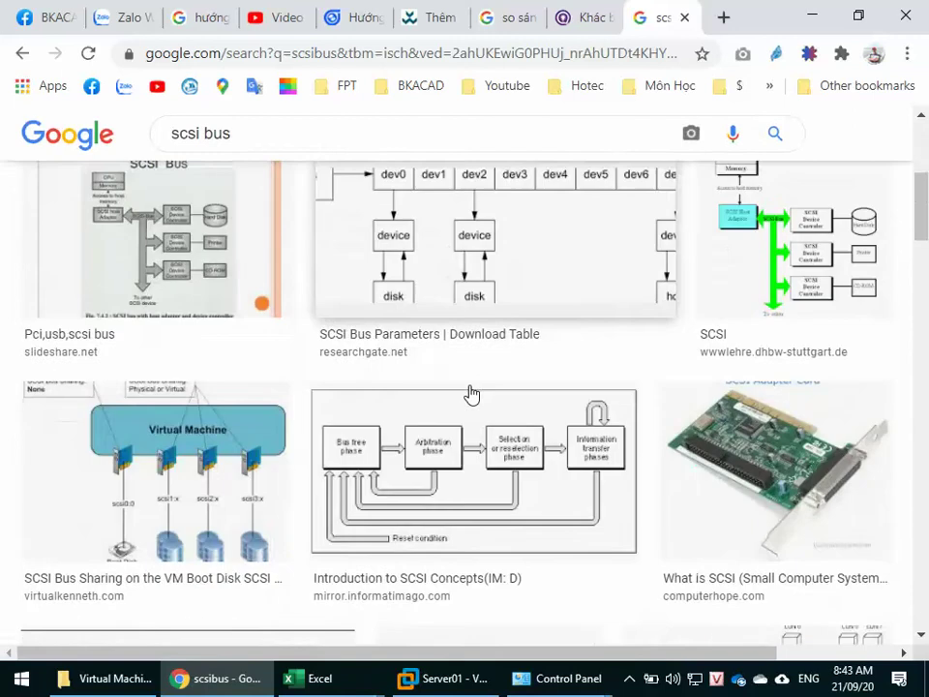
{"action": "scroll", "coordinate": [471, 392], "scroll_direction": "down", "scroll_amount": 8}
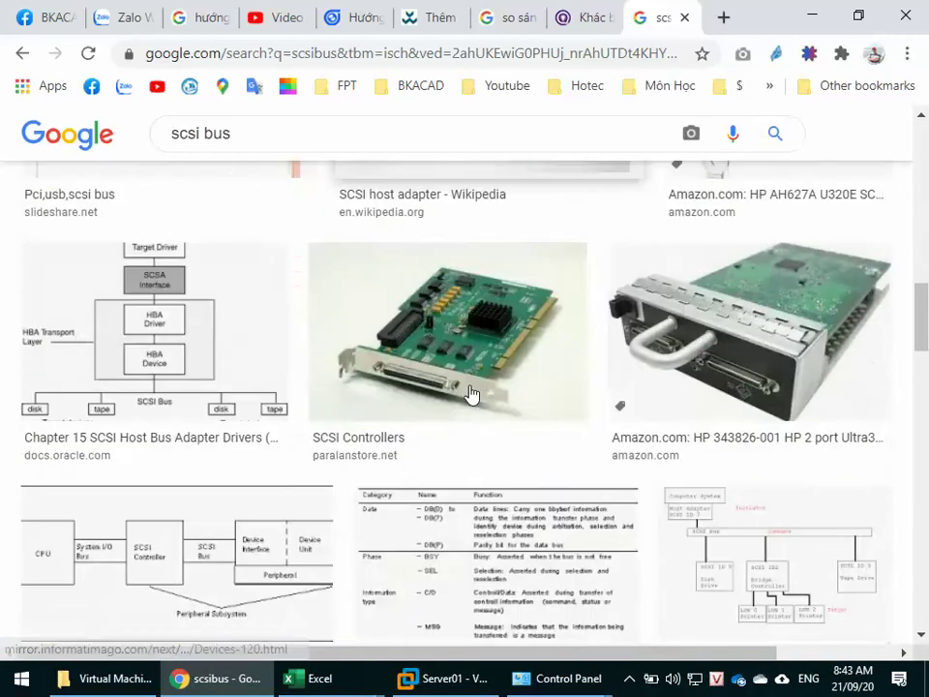
{"action": "scroll", "coordinate": [471, 392], "scroll_direction": "down", "scroll_amount": 5}
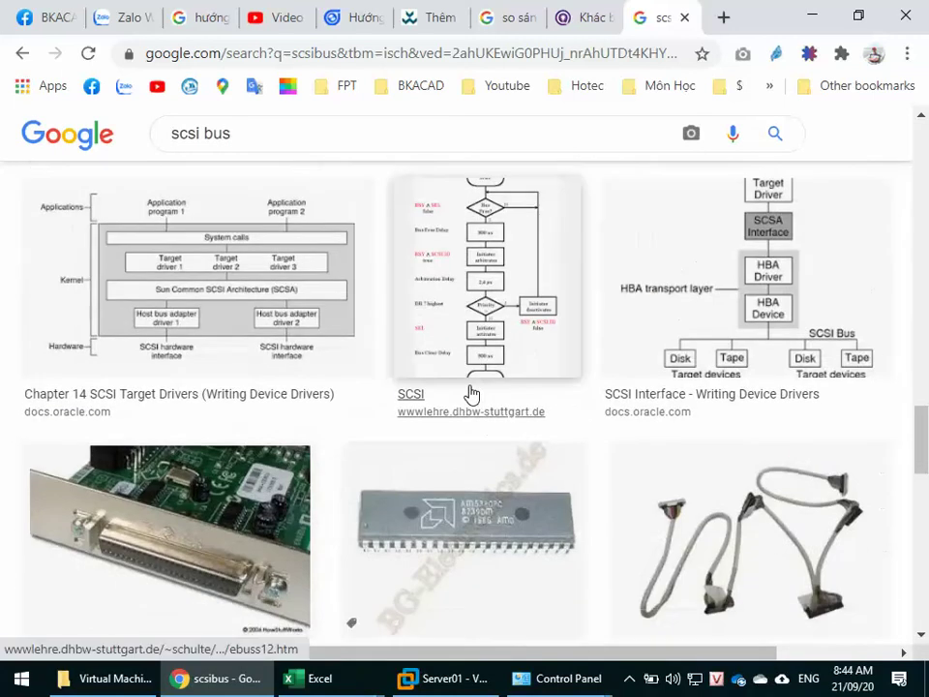
{"action": "scroll", "coordinate": [472, 392], "scroll_direction": "down", "scroll_amount": 4}
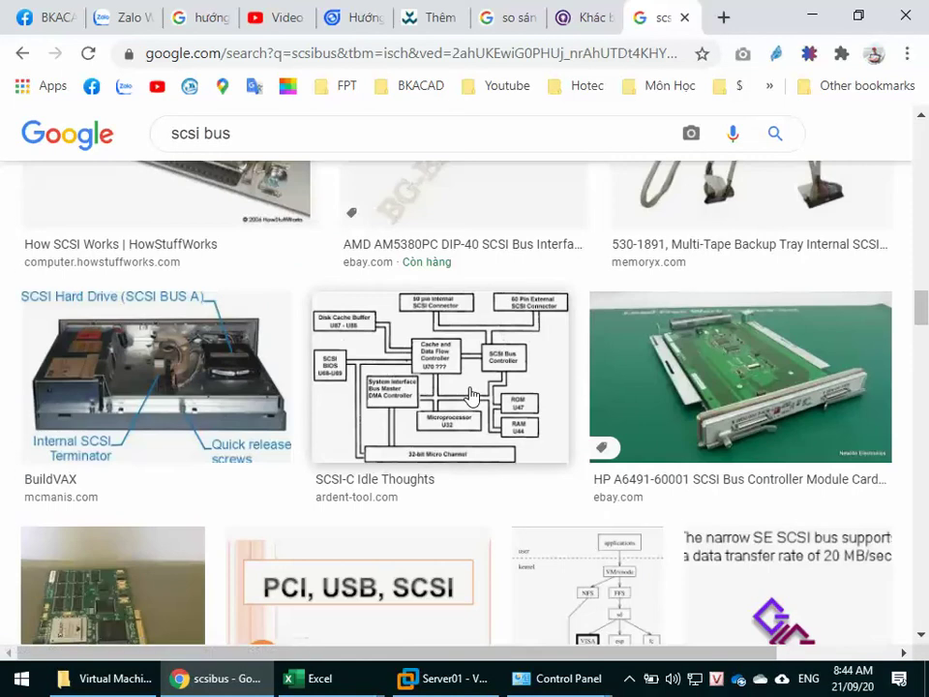
Search Google Images for "scsi cáp ổ cứng" and look through the pictures of SCSI drive cables and connectors.
{"action": "scroll", "coordinate": [472, 394], "scroll_direction": "down", "scroll_amount": 13}
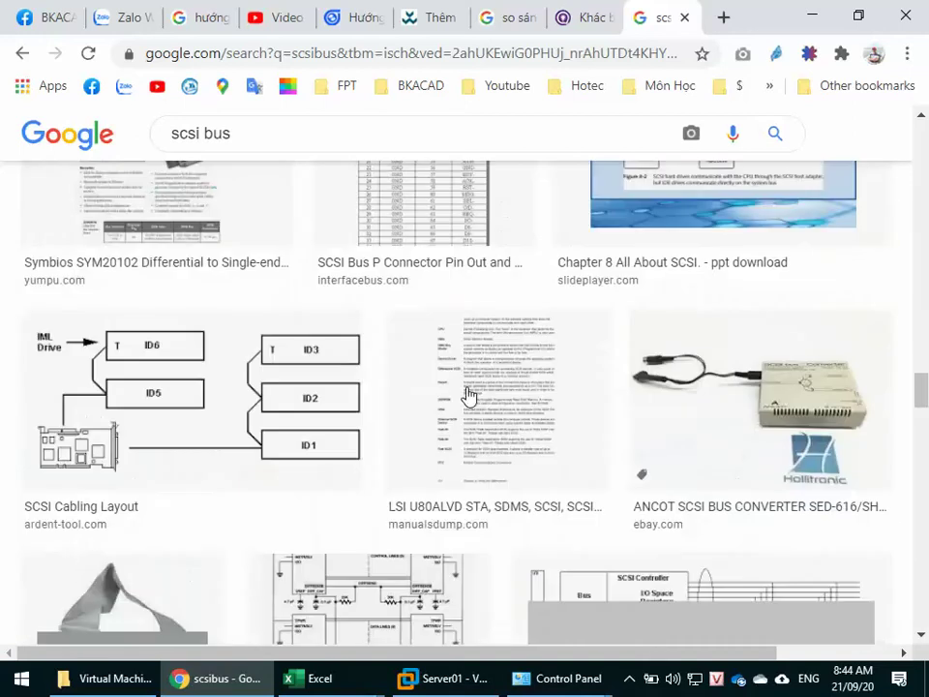
{"action": "scroll", "coordinate": [470, 395], "scroll_direction": "down", "scroll_amount": 10}
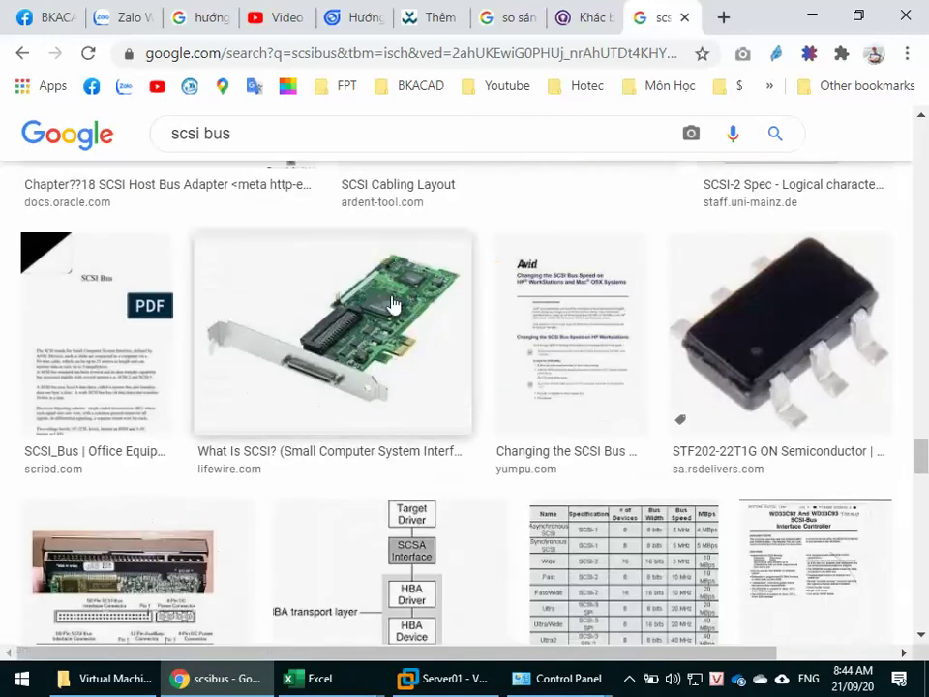
{"action": "double_click", "coordinate": [221, 133]}
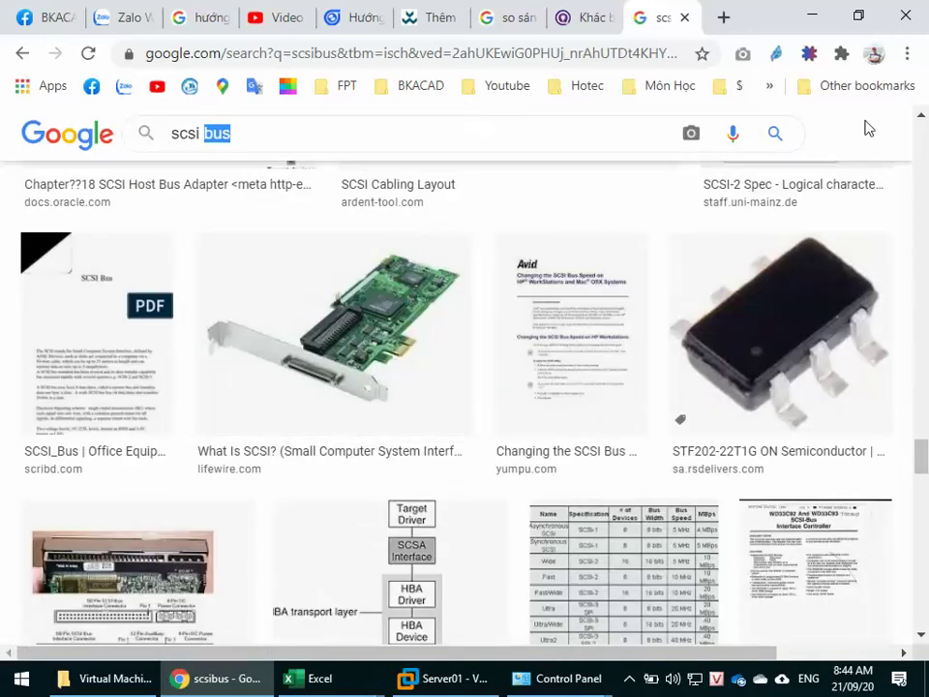
{"action": "type", "text": "cáp d"}
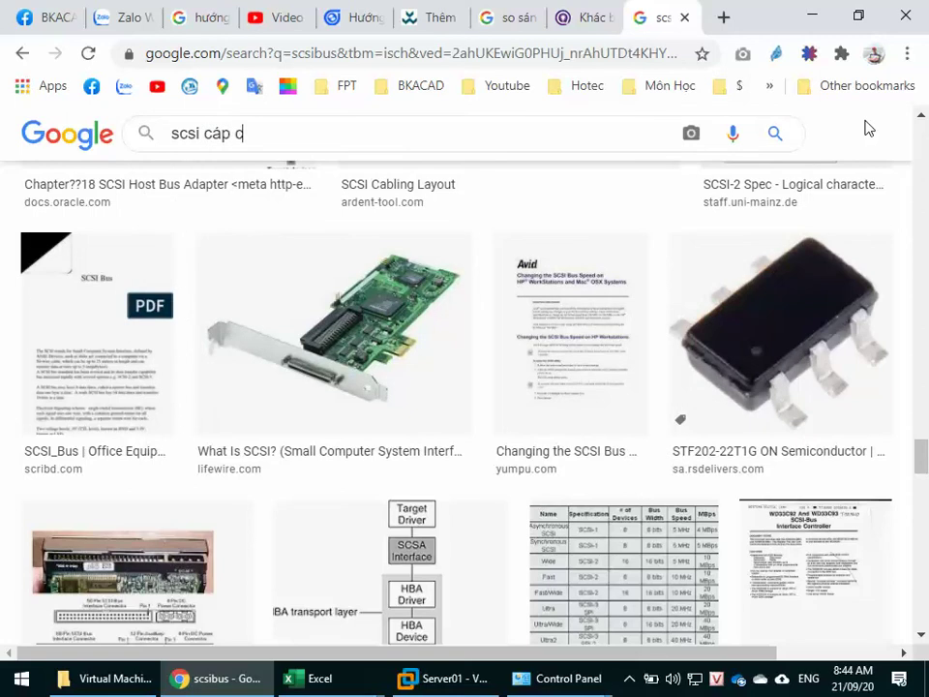
{"action": "key", "text": "BackSpace"}
{"action": "type", "text": "ổ cứng"}
{"action": "key", "text": "Return"}
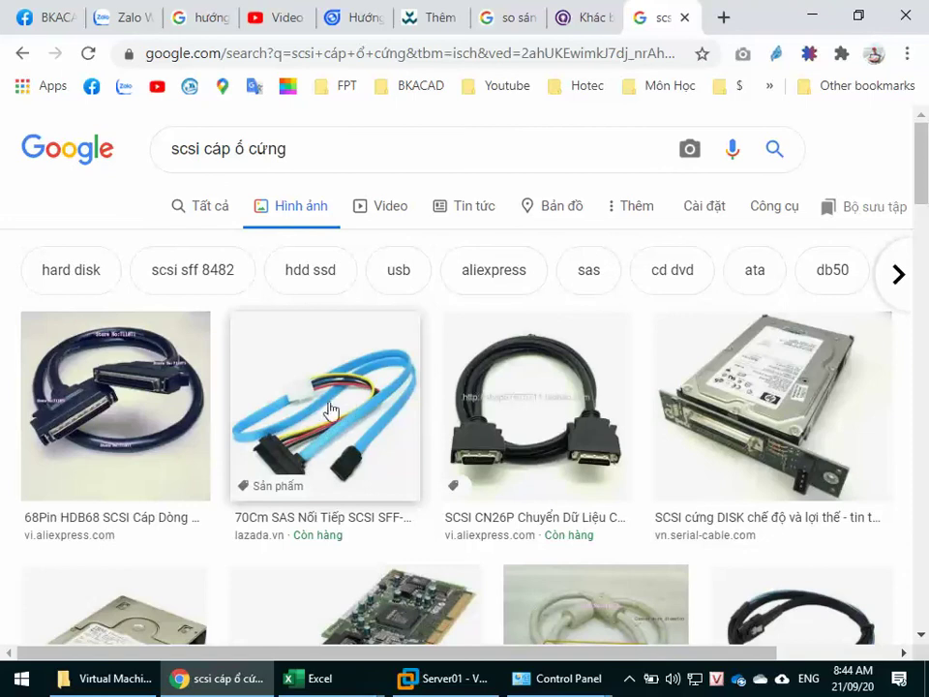
{"action": "scroll", "coordinate": [354, 430], "scroll_direction": "down", "scroll_amount": 3}
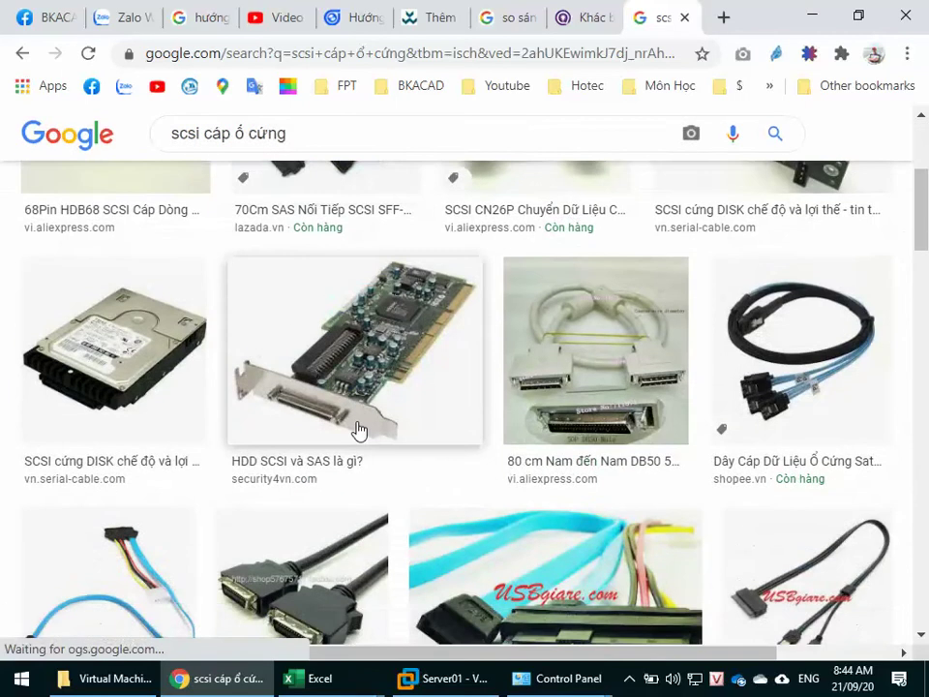
{"action": "scroll", "coordinate": [358, 430], "scroll_direction": "down", "scroll_amount": 1}
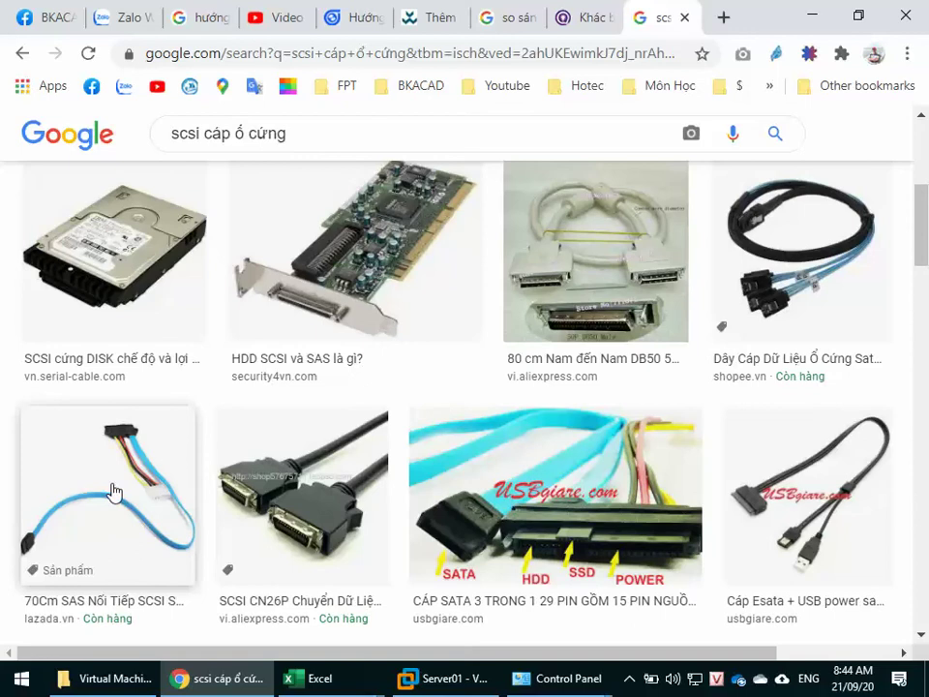
Switch to VMware Workstation and accept the recommended SCSI virtual disk type.
{"action": "left_click", "coordinate": [426, 679]}
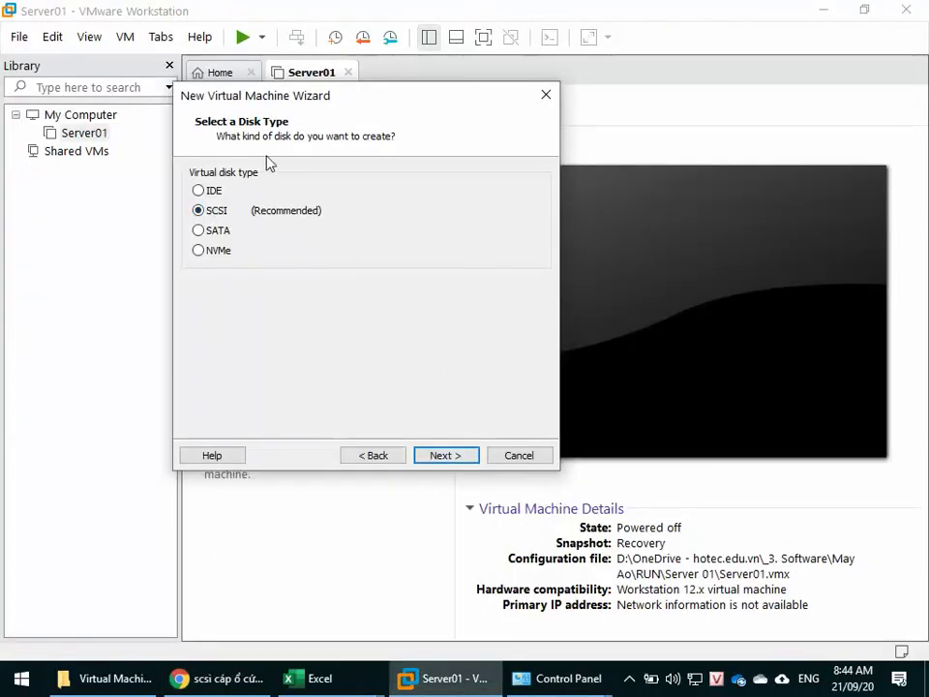
{"action": "left_click", "coordinate": [443, 459]}
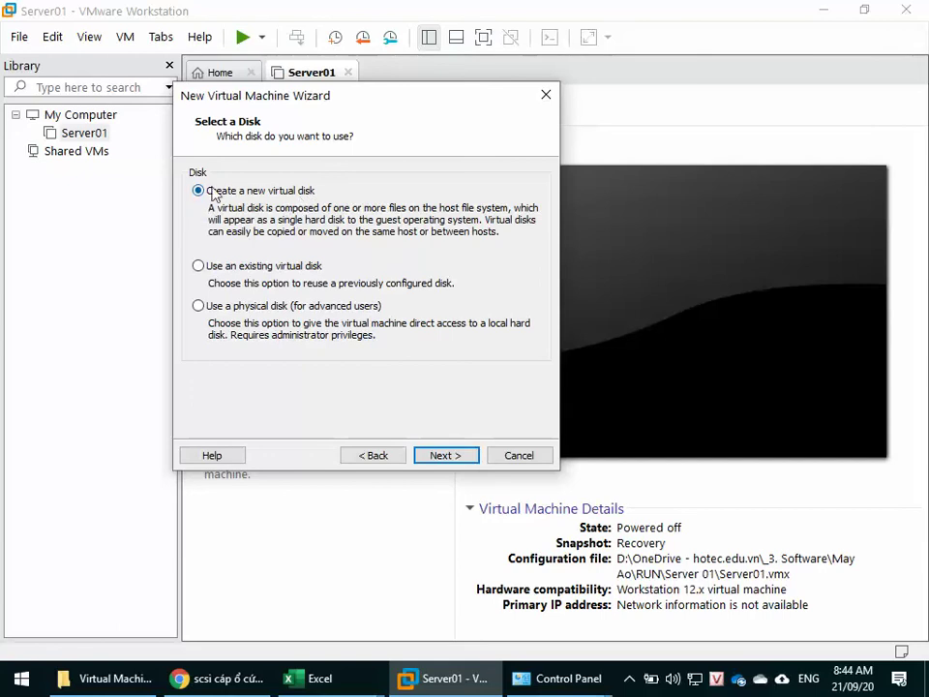
Switch to File Explorer and create a text document named "tao moi" in the Virtual Machines folder.
{"action": "left_click", "coordinate": [109, 682]}
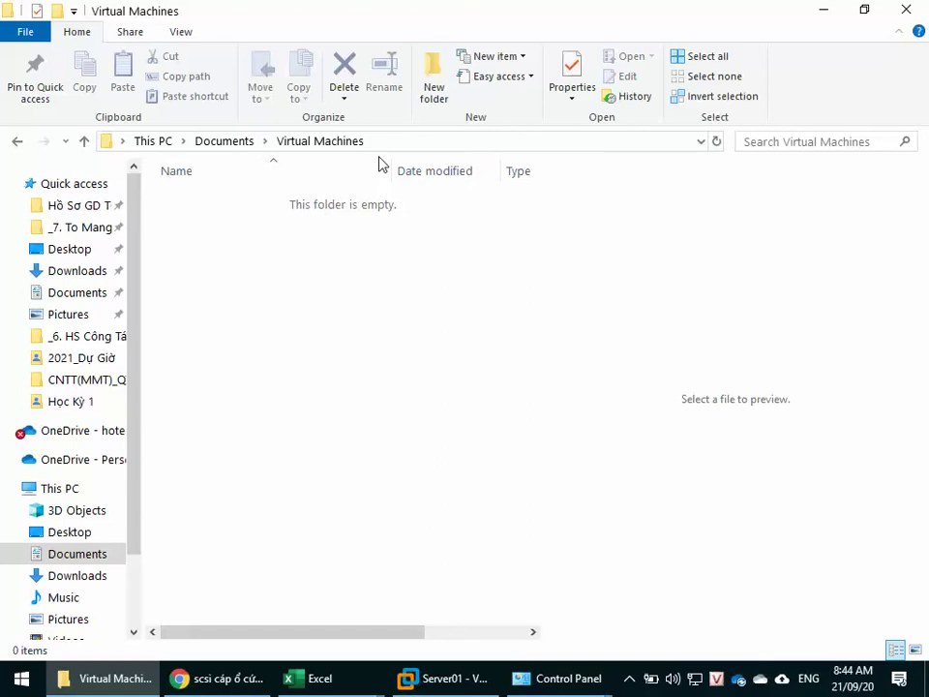
{"action": "right_click", "coordinate": [287, 319]}
{"action": "mouse_move", "coordinate": [320, 524]}
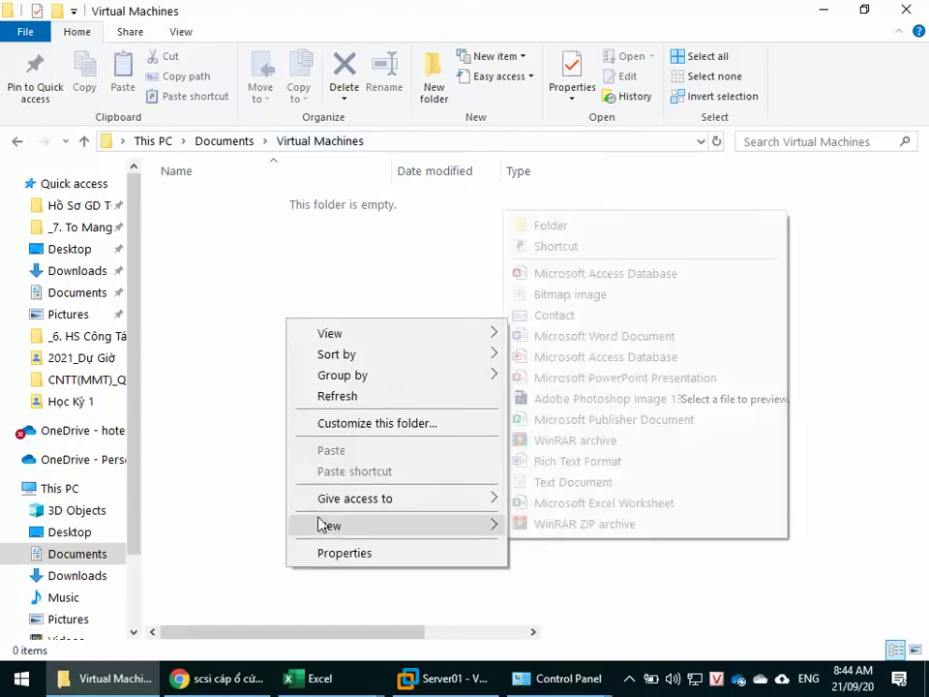
{"action": "left_click", "coordinate": [574, 482]}
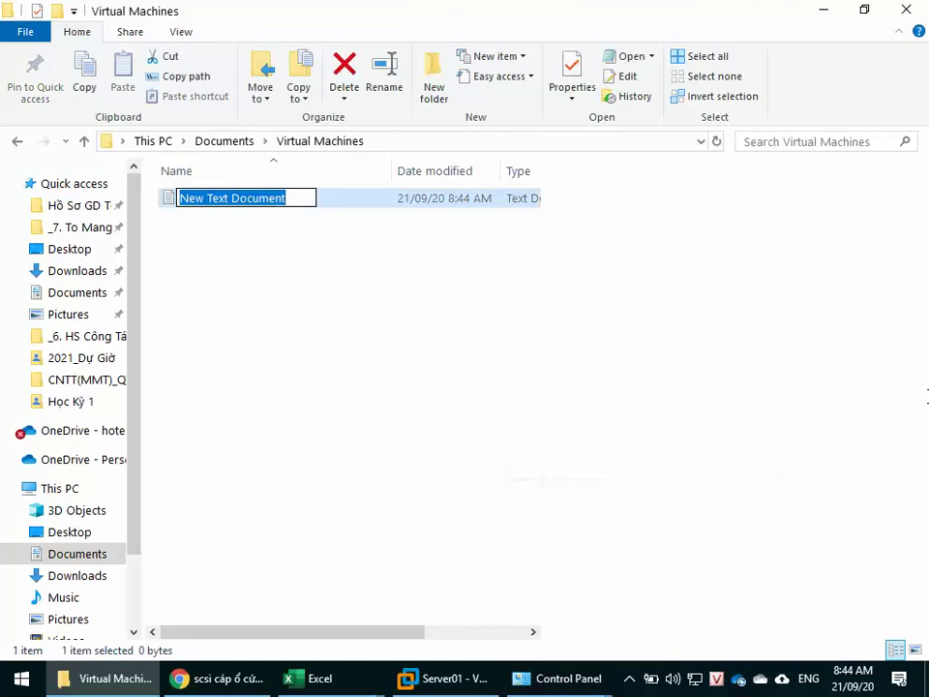
{"action": "type", "text": "tao moi"}
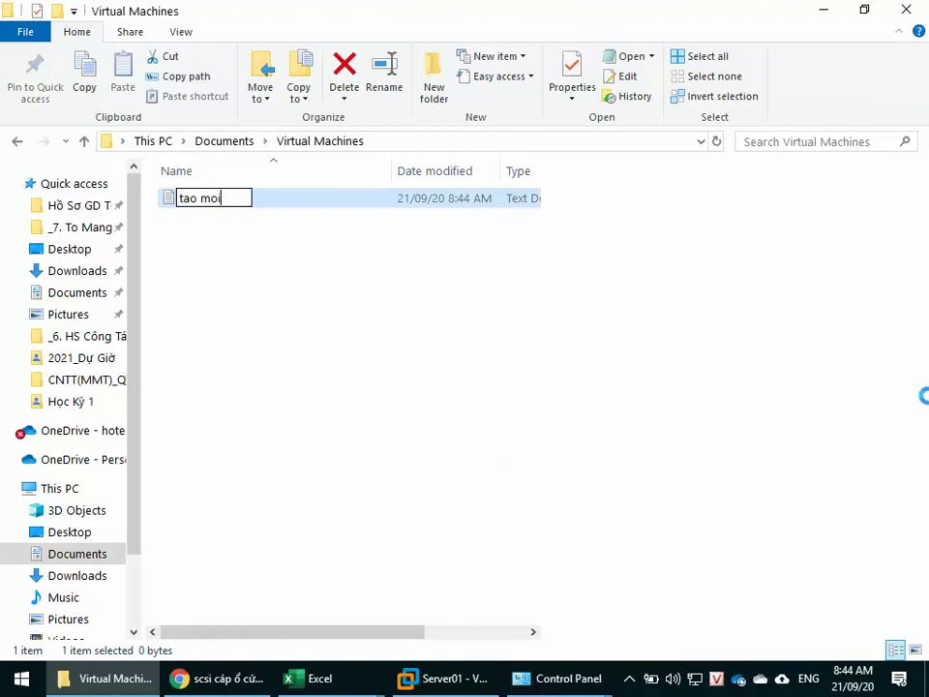
{"action": "key", "text": "Return"}
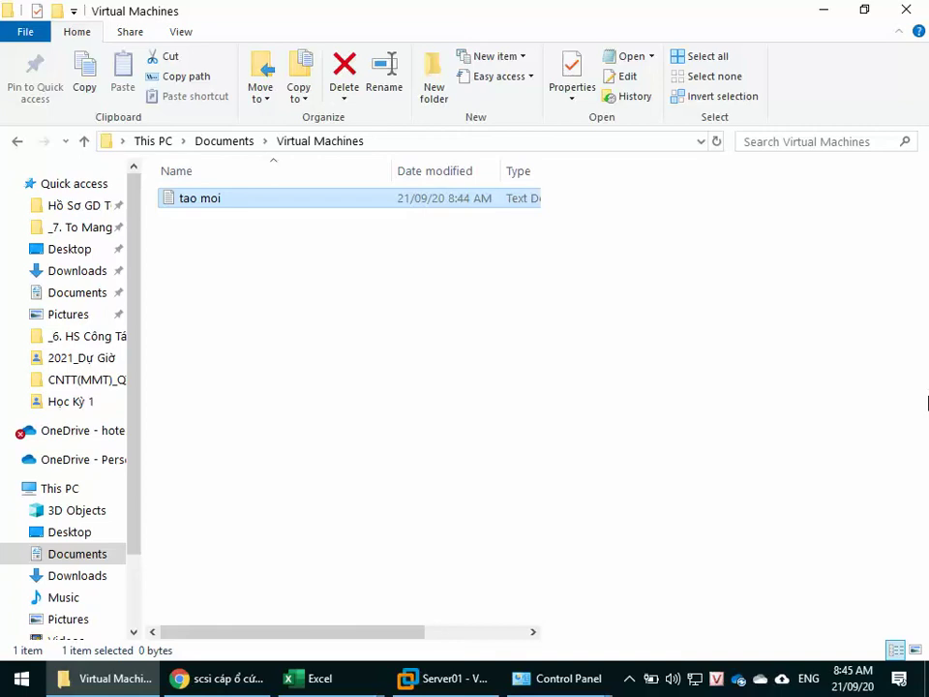
Fill the "tao moi" document with many repeated copies of "sfgjdbsgkjsdfg ágfdsf", save it on closing and preview its contents.
{"action": "double_click", "coordinate": [330, 200]}
{"action": "right_click", "coordinate": [330, 201]}
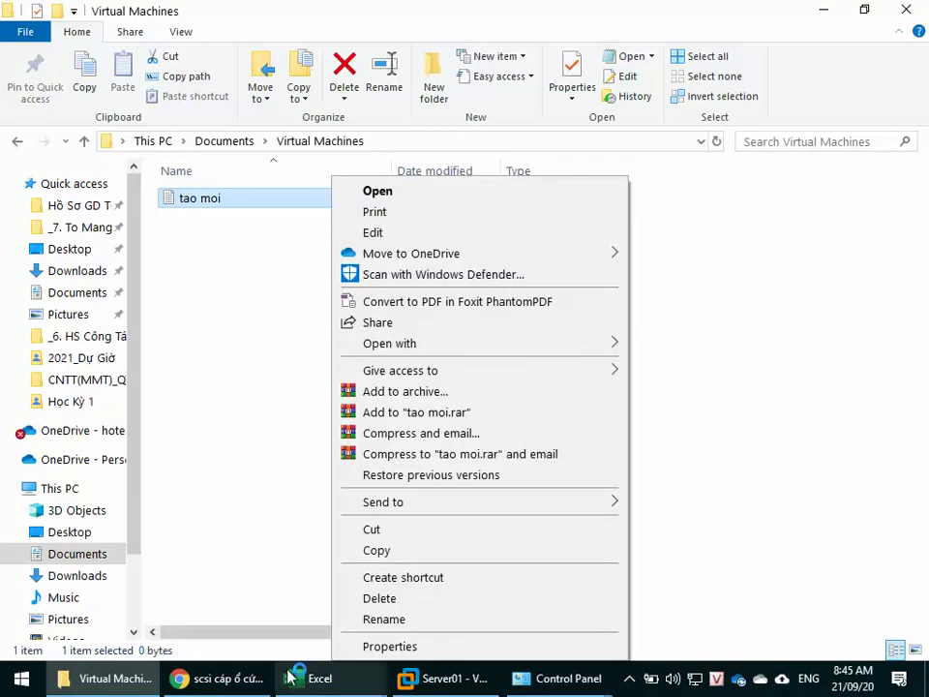
{"action": "left_click", "coordinate": [256, 437]}
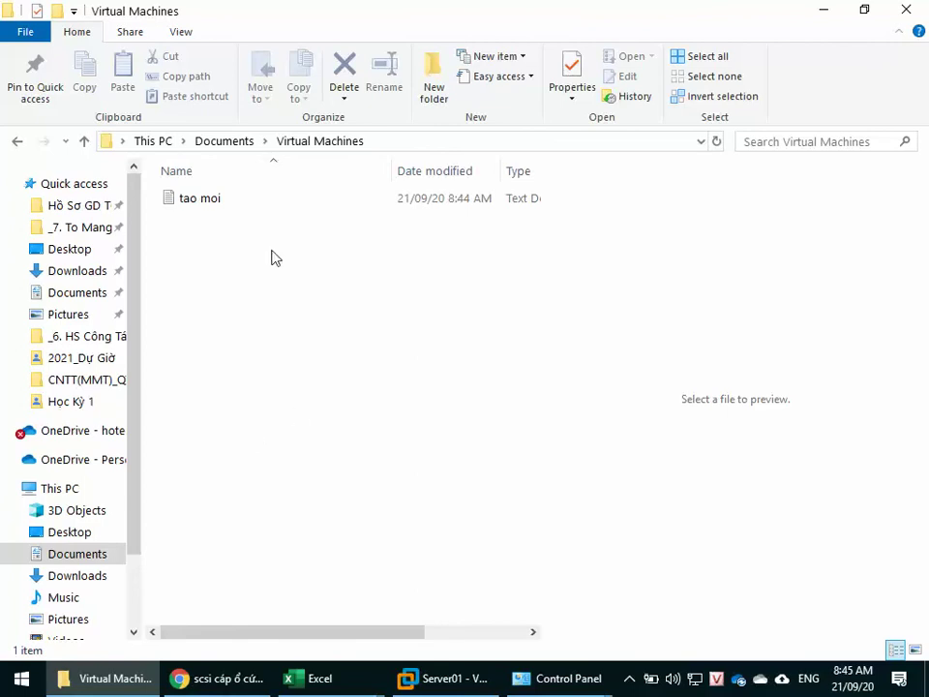
{"action": "double_click", "coordinate": [222, 200]}
{"action": "type", "text": "sfgjdbsgkjsdfg ágfdsf"}
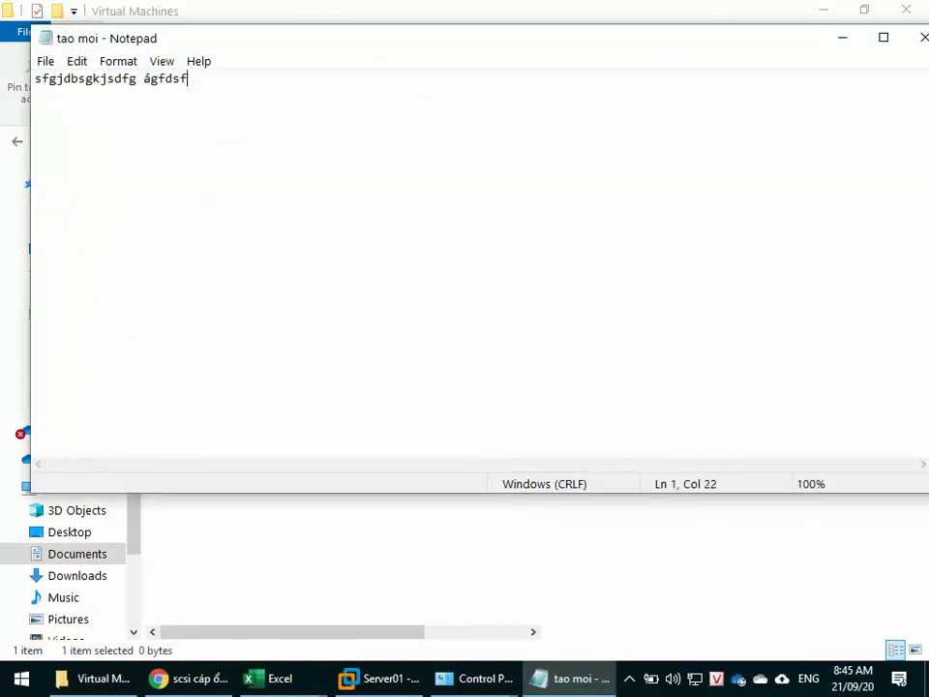
{"action": "key", "text": "ctrl+a"}
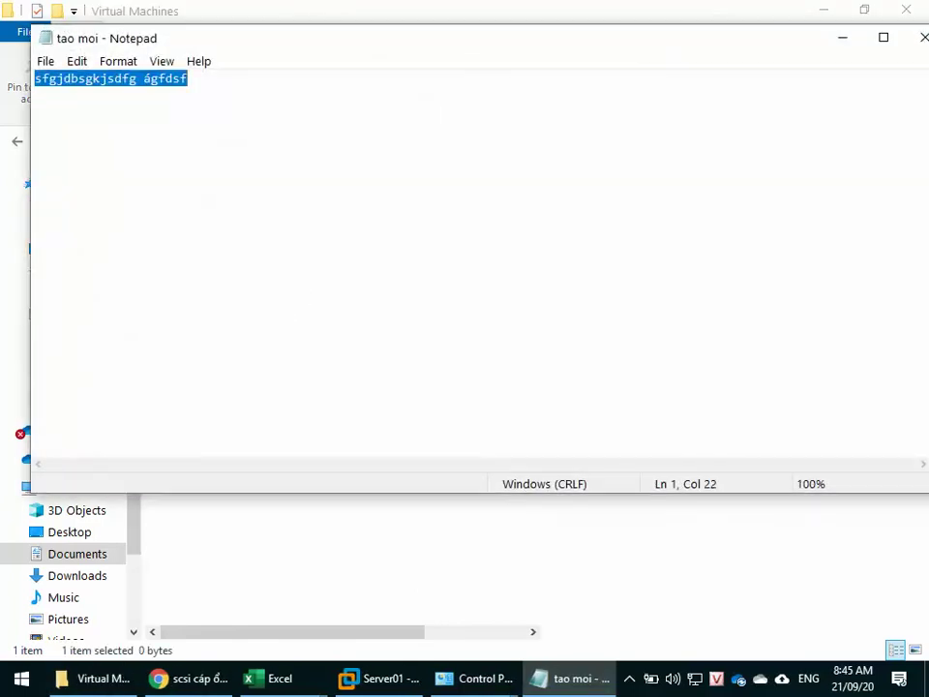
{"action": "key", "text": "ctrl+v"}
{"action": "key", "text": "ctrl+v"}
{"action": "key", "text": "ctrl+v"}
{"action": "key", "text": "ctrl+v"}
{"action": "key", "text": "ctrl+v"}
{"action": "key", "text": "ctrl+v"}
{"action": "key", "text": "ctrl+v"}
{"action": "key", "text": "ctrl+v"}
{"action": "key", "text": "ctrl+v"}
{"action": "key", "text": "ctrl+v"}
{"action": "key", "text": "ctrl+v"}
{"action": "key", "text": "ctrl+v"}
{"action": "key", "text": "ctrl+v"}
{"action": "key", "text": "ctrl+v"}
{"action": "key", "text": "ctrl+v"}
{"action": "key", "text": "ctrl+v"}
{"action": "key", "text": "ctrl+v"}
{"action": "key", "text": "ctrl+v"}
{"action": "key", "text": "ctrl+v"}
{"action": "key", "text": "ctrl+v"}
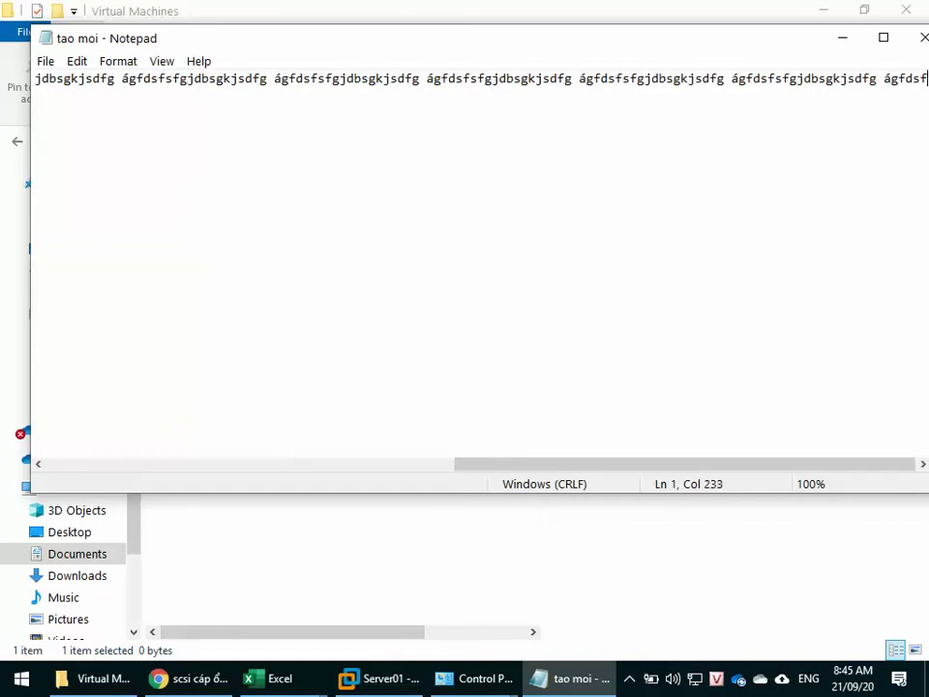
{"action": "key", "text": "ctrl+v"}
{"action": "key", "text": "ctrl+v"}
{"action": "key", "text": "ctrl+v"}
{"action": "key", "text": "ctrl+v"}
{"action": "key", "text": "ctrl+v"}
{"action": "key", "text": "ctrl+v"}
{"action": "key", "text": "ctrl+v"}
{"action": "key", "text": "ctrl+v"}
{"action": "key", "text": "ctrl+v"}
{"action": "key", "text": "ctrl+v"}
{"action": "key", "text": "ctrl+v"}
{"action": "key", "text": "ctrl+v"}
{"action": "key", "text": "ctrl+v"}
{"action": "key", "text": "ctrl+v"}
{"action": "key", "text": "ctrl+v"}
{"action": "key", "text": "ctrl+v"}
{"action": "key", "text": "ctrl+v"}
{"action": "key", "text": "ctrl+v"}
{"action": "key", "text": "ctrl+v"}
{"action": "key", "text": "ctrl+v"}
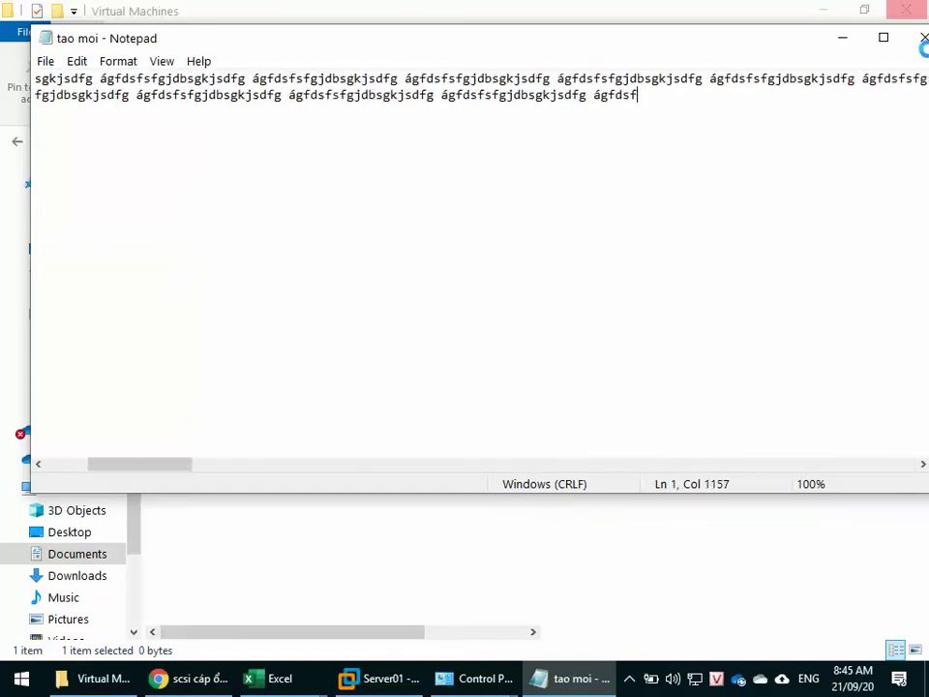
{"action": "left_click", "coordinate": [924, 37]}
{"action": "left_click", "coordinate": [430, 364]}
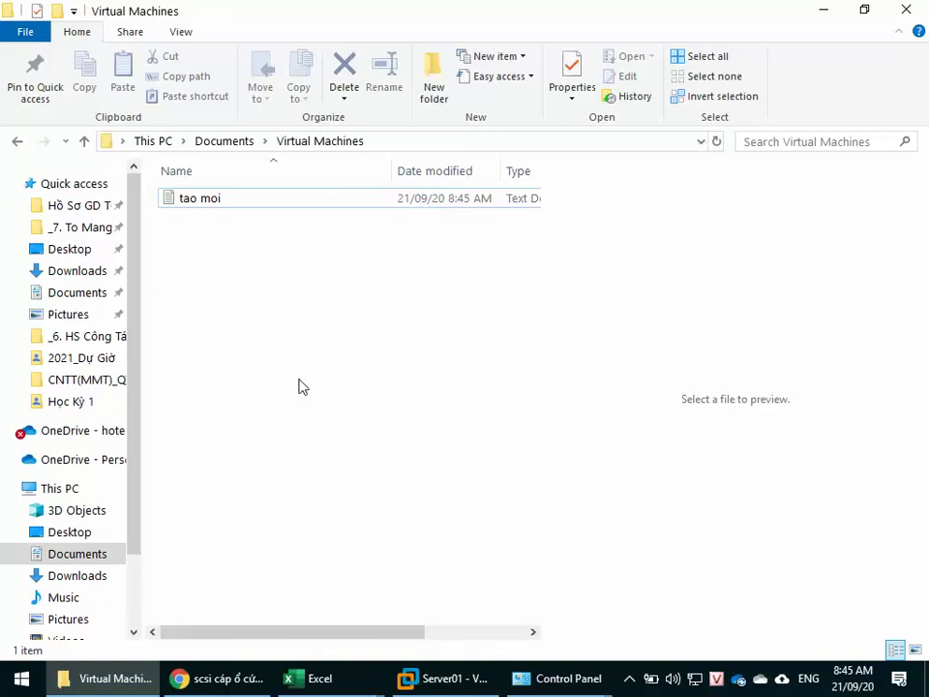
{"action": "left_click", "coordinate": [263, 197]}
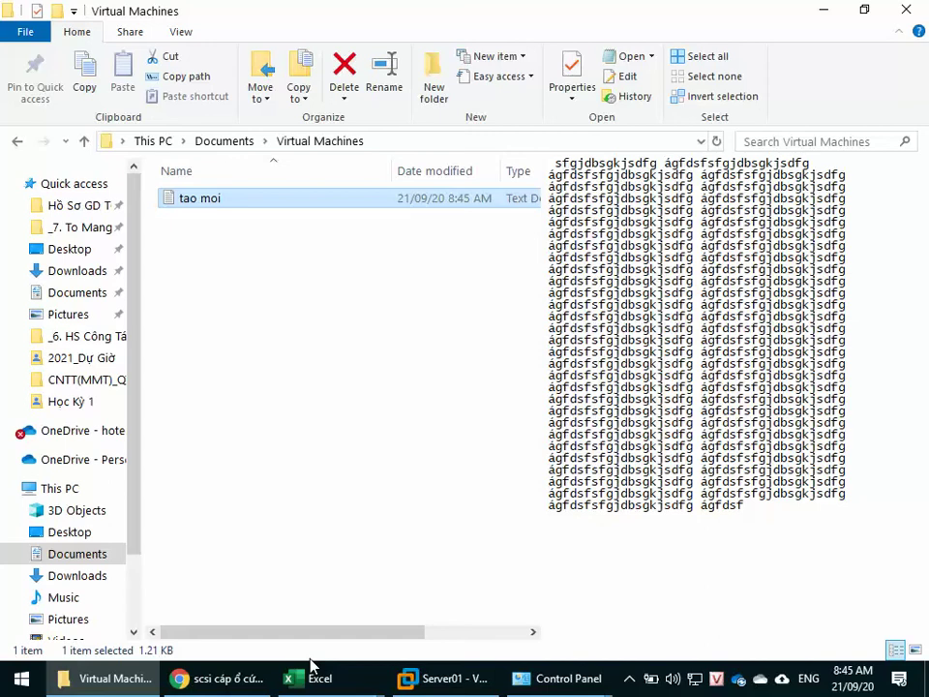
Switch to VMware Workstation and try the options for using an existing virtual disk and a physical disk.
{"action": "left_click", "coordinate": [482, 681]}
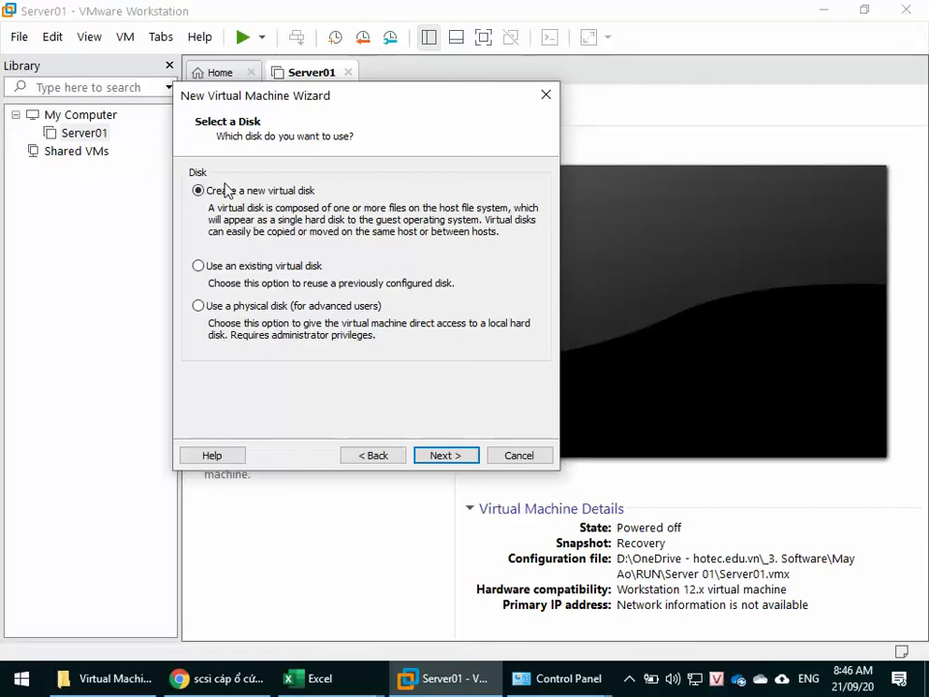
{"action": "left_click", "coordinate": [259, 271]}
{"action": "left_click", "coordinate": [201, 307]}
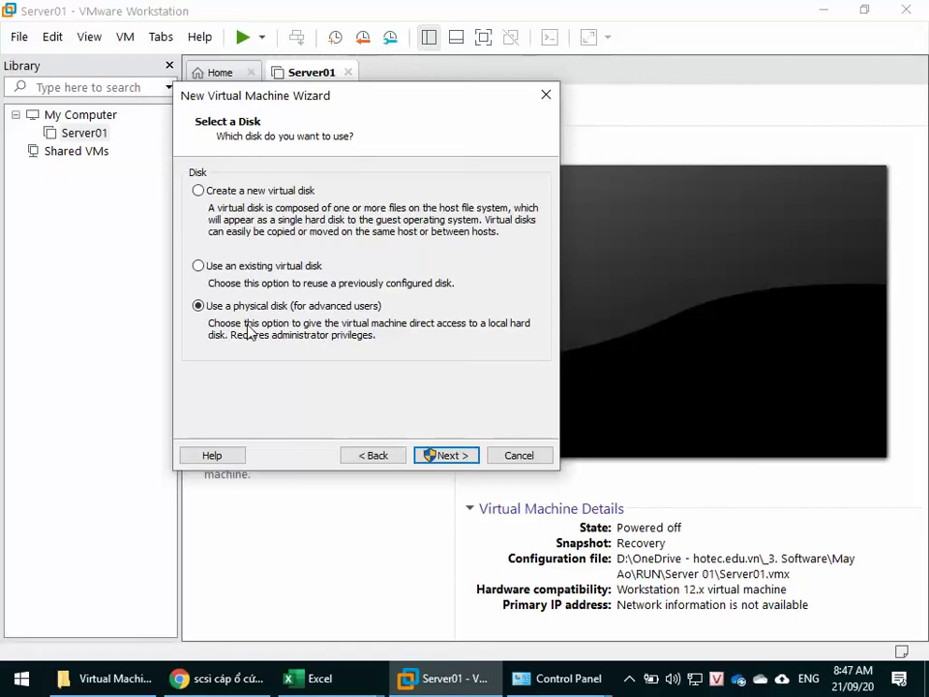
Switch to File Explorer, browse the Data (D:) drive and preview the Don document.
{"action": "left_click", "coordinate": [111, 678]}
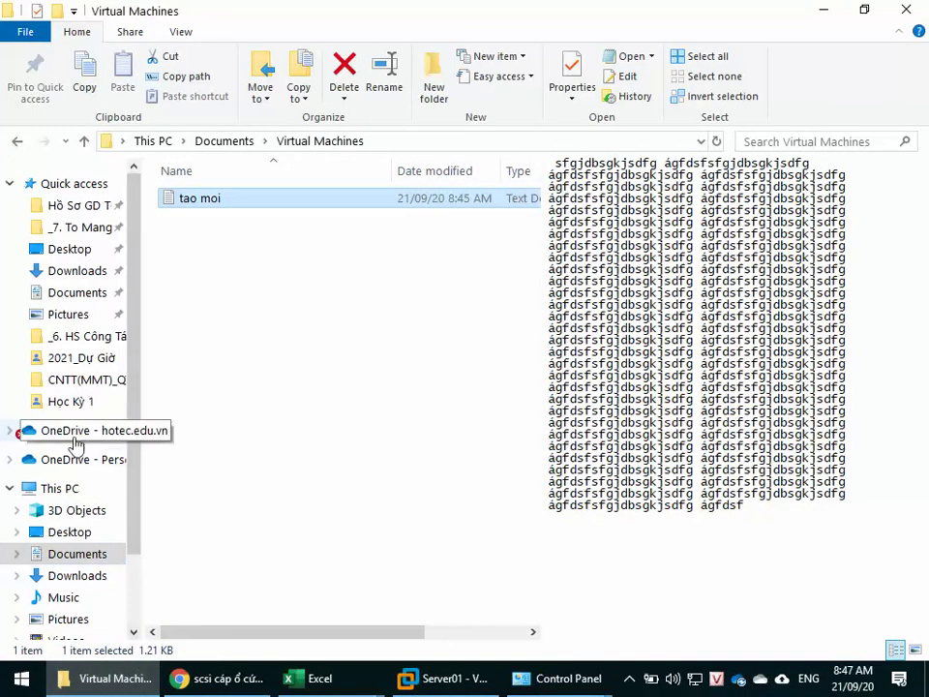
{"action": "scroll", "coordinate": [131, 630], "scroll_direction": "down", "scroll_amount": 3}
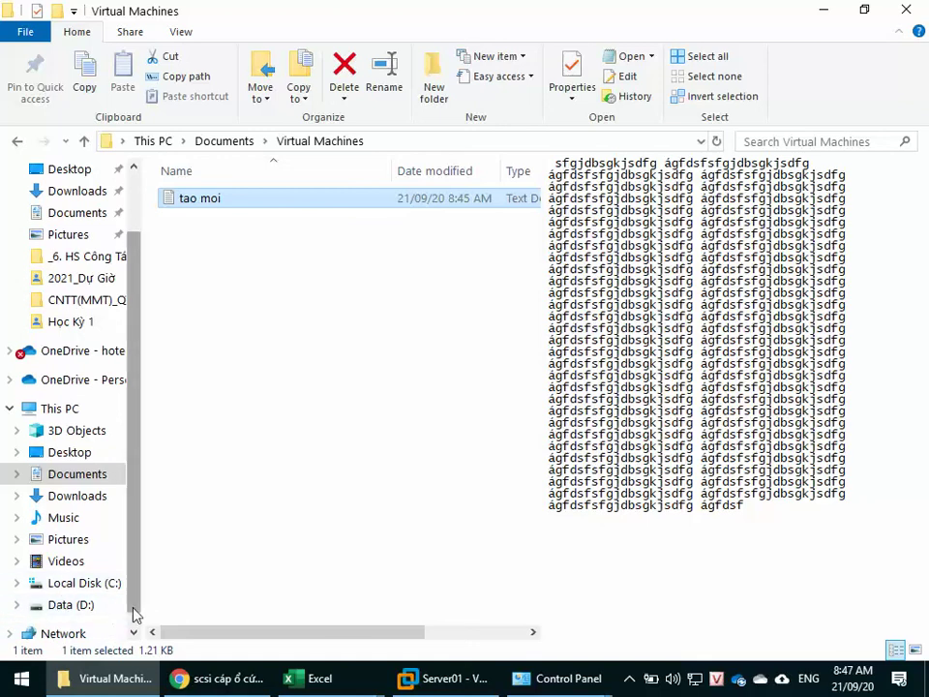
{"action": "left_click", "coordinate": [70, 608]}
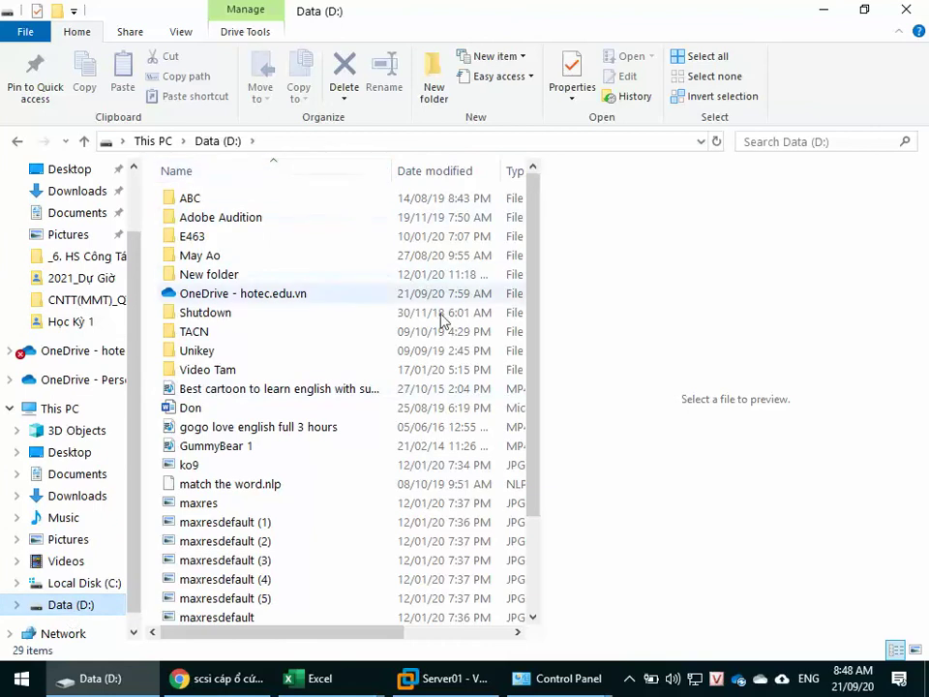
{"action": "left_click_drag", "start_coordinate": [535, 293], "coordinate": [561, 263]}
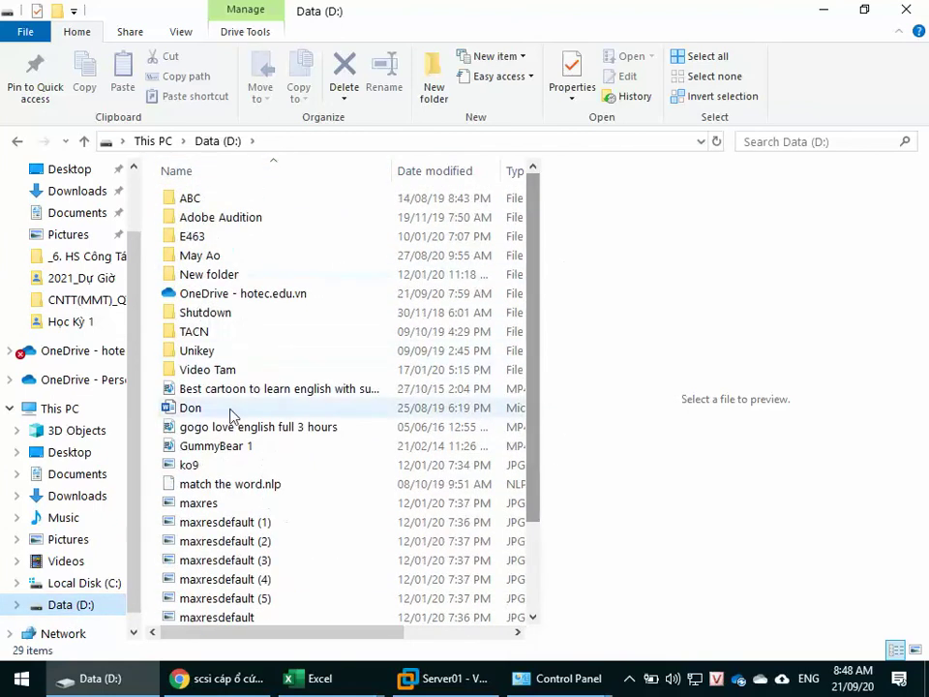
{"action": "left_click", "coordinate": [189, 409]}
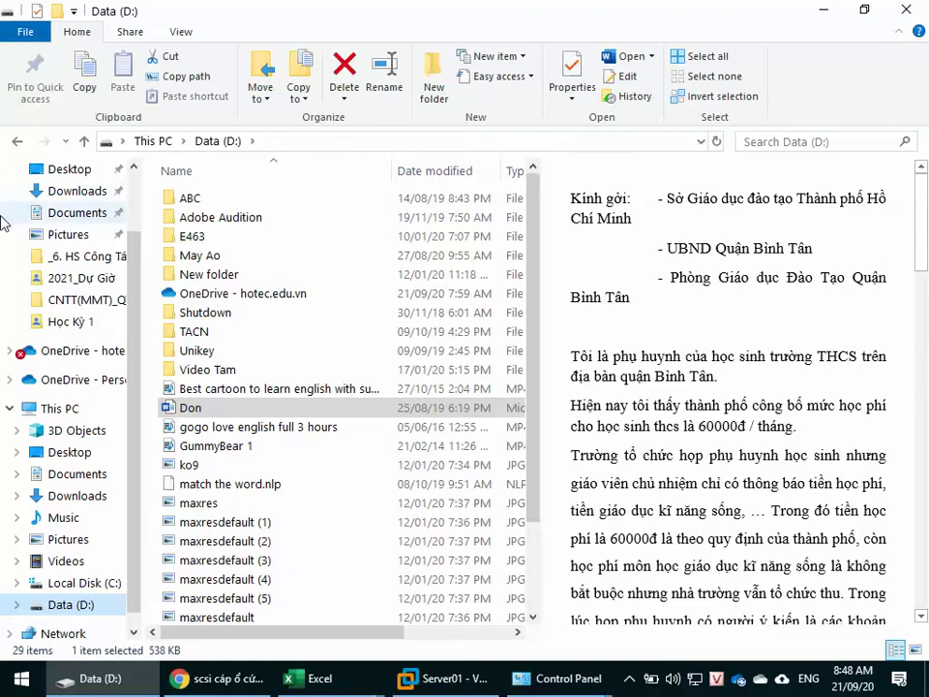
Switch to VMware Workstation, choose to create a new virtual disk and continue to the disk capacity settings.
{"action": "left_click", "coordinate": [440, 677]}
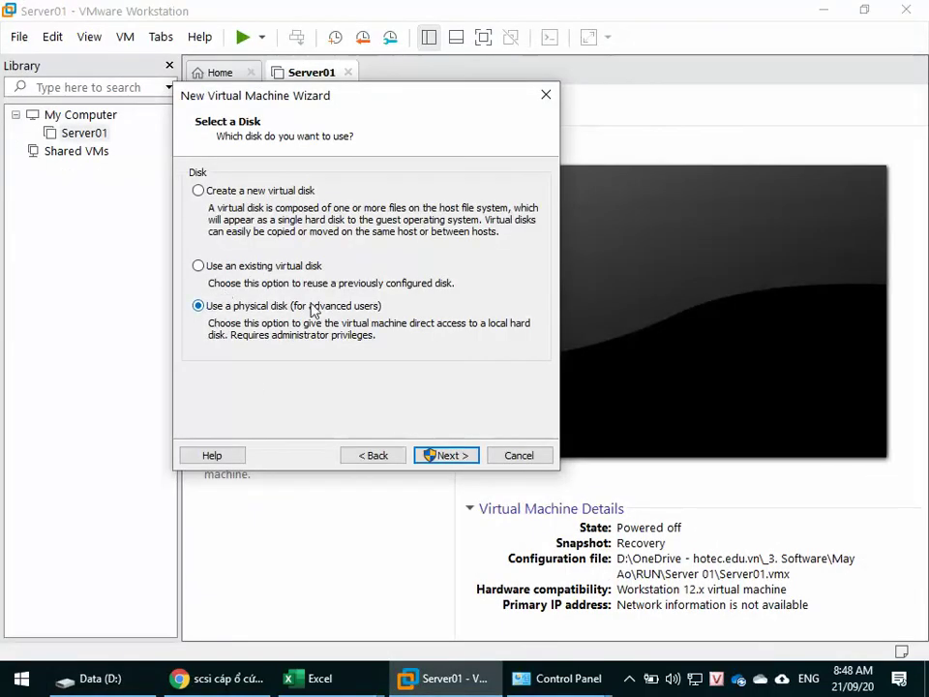
{"action": "left_click", "coordinate": [203, 191]}
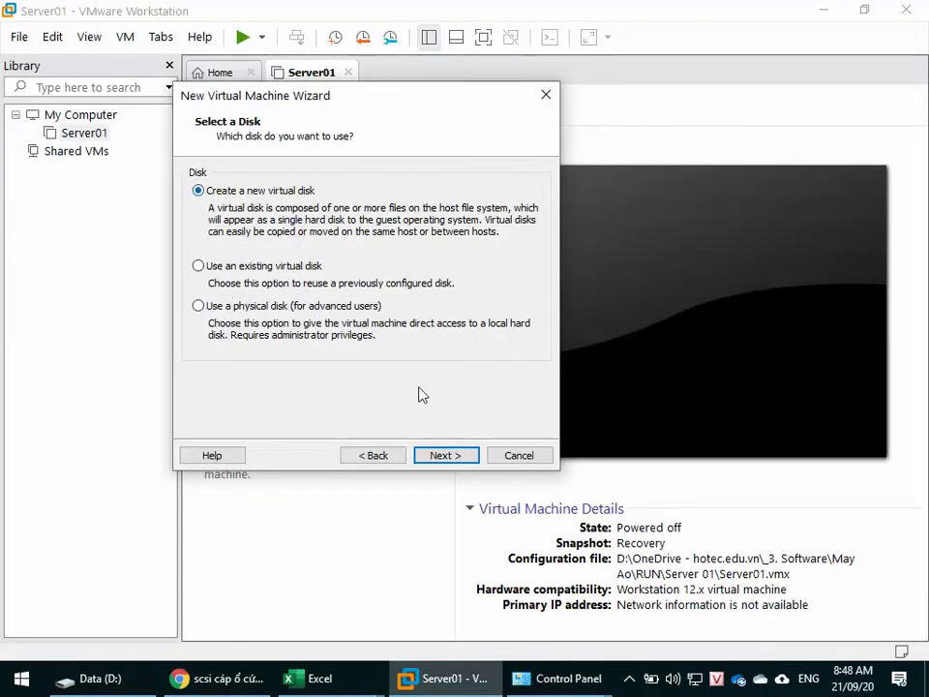
{"action": "left_click", "coordinate": [451, 457]}
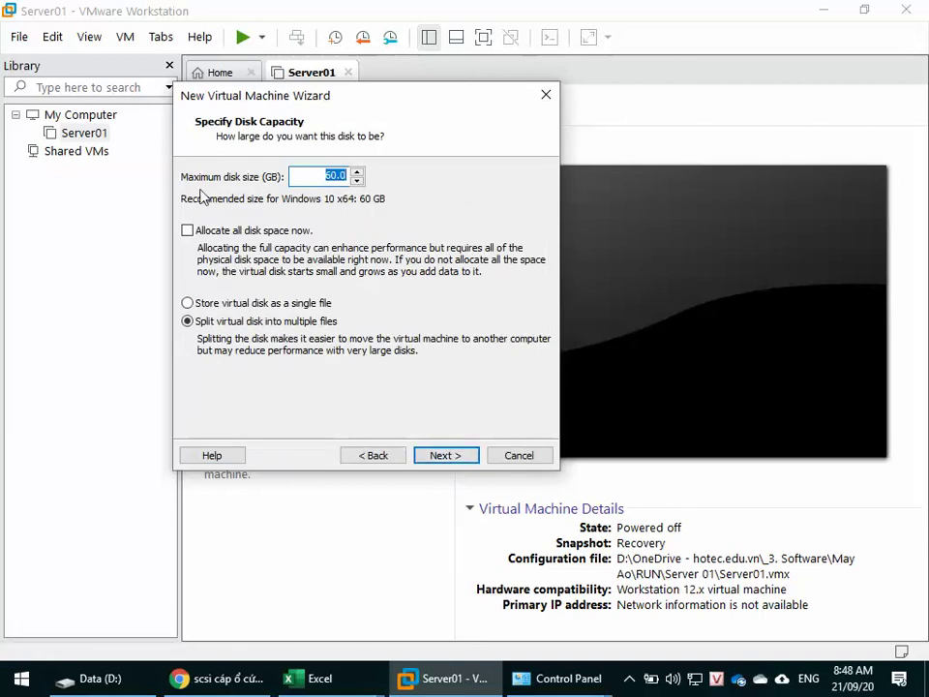
Set the maximum size of the virtual disk to 6000 GB.
{"action": "left_click", "coordinate": [322, 179]}
{"action": "left_click_drag", "start_coordinate": [319, 174], "coordinate": [459, 176]}
{"action": "type", "text": "6000"}
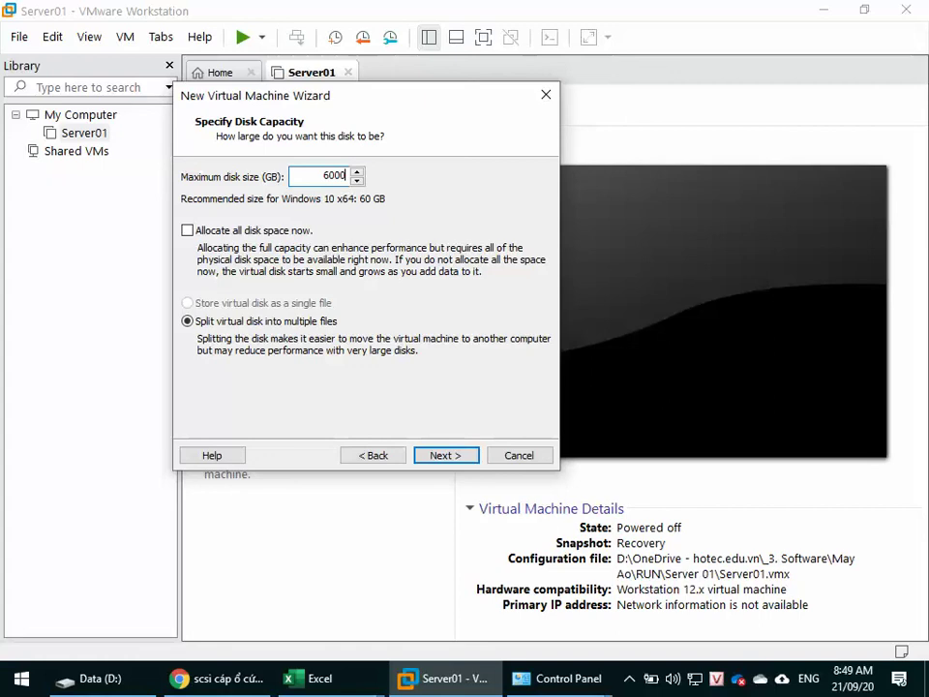
{"action": "double_click", "coordinate": [329, 174]}
Switch to File Explorer and check the capacity and free space in the properties of Local Disk (C:).
{"action": "left_click", "coordinate": [76, 684]}
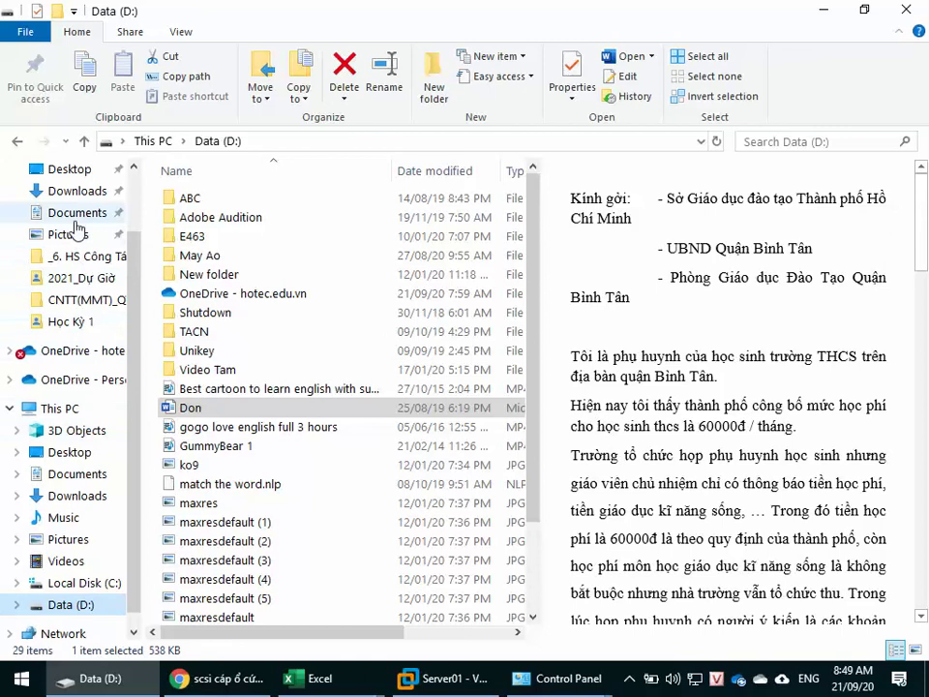
{"action": "left_click", "coordinate": [77, 214]}
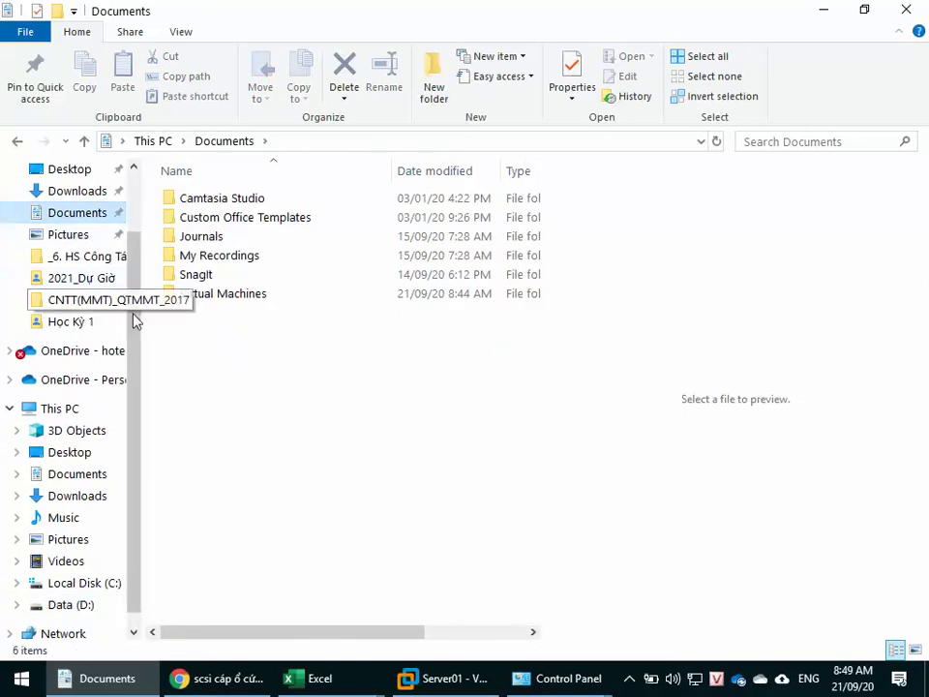
{"action": "right_click", "coordinate": [97, 591]}
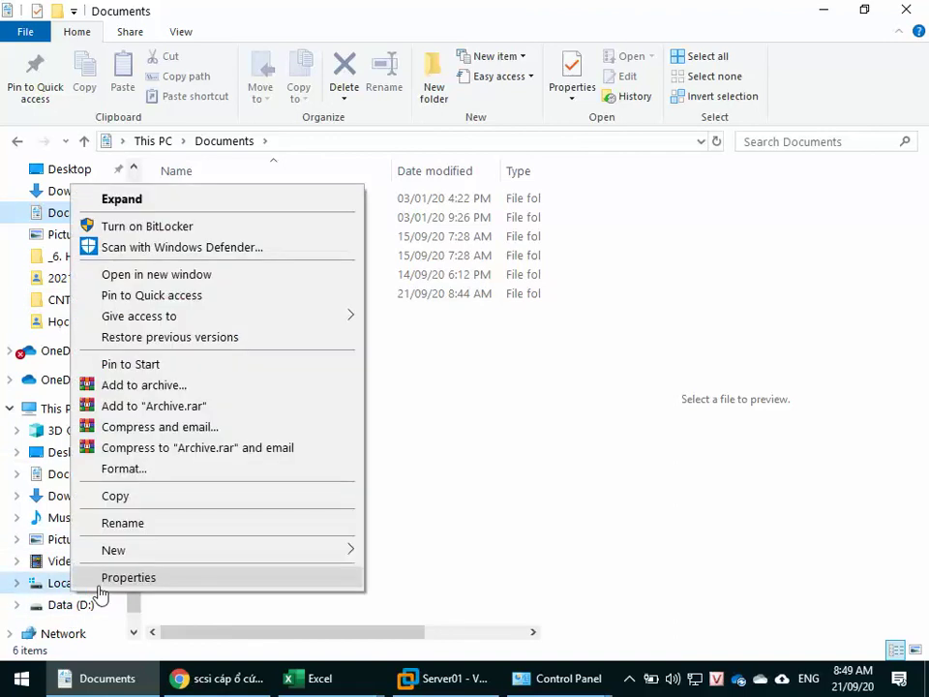
{"action": "left_click", "coordinate": [107, 578]}
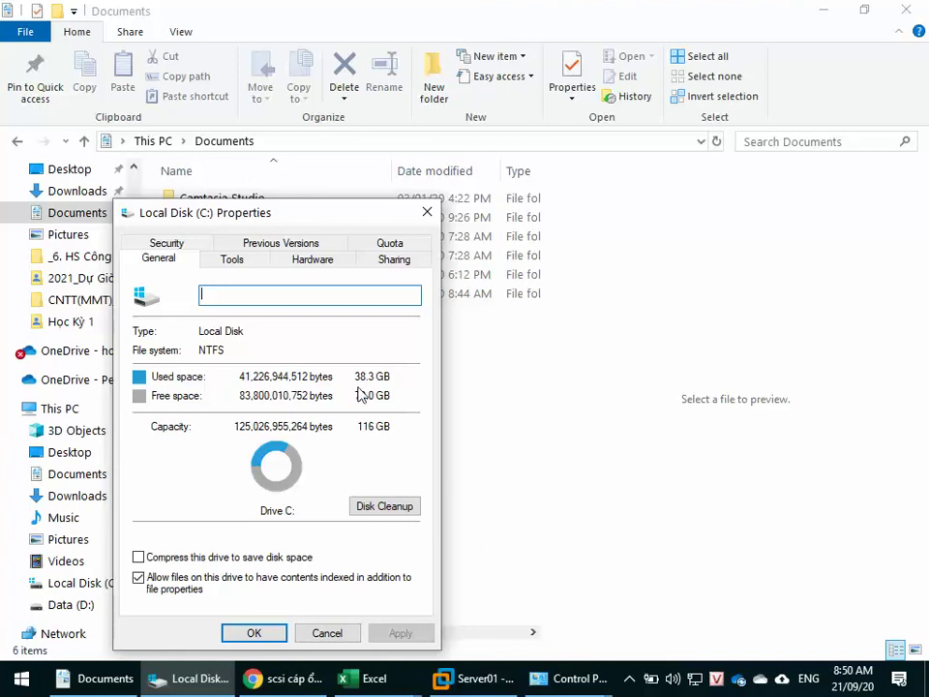
{"action": "left_click", "coordinate": [329, 634]}
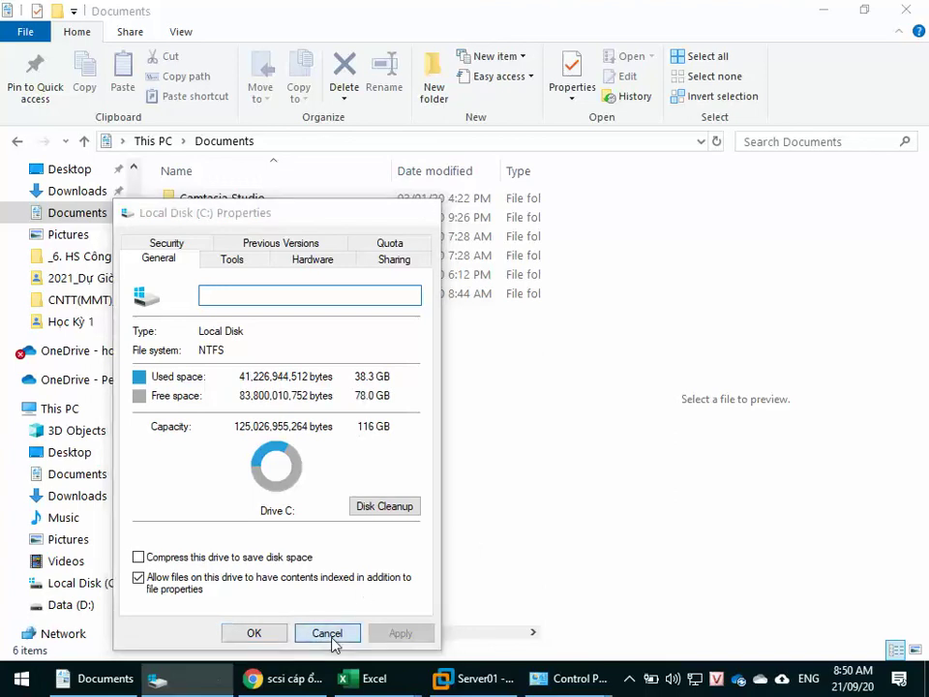
Switch to VMware Workstation and set the maximum size of the virtual disk to 40 GB.
{"action": "left_click", "coordinate": [427, 680]}
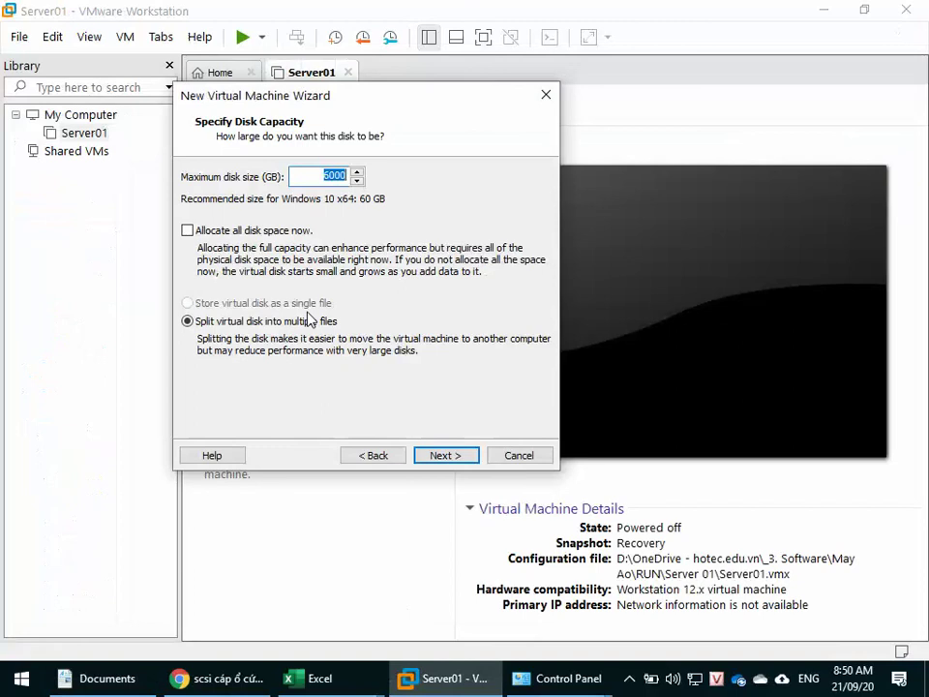
{"action": "left_click", "coordinate": [310, 174]}
{"action": "key", "text": "Up"}
{"action": "type", "text": "40"}
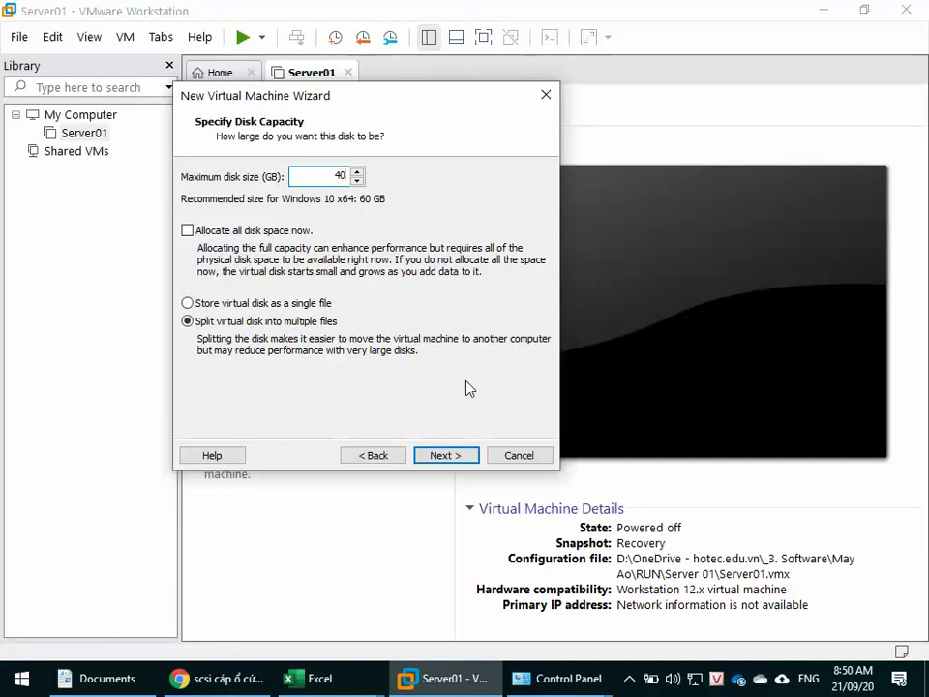
Leave the disk space unallocated, store the virtual disk as a single file and continue to the disk file settings.
{"action": "left_click", "coordinate": [197, 232]}
{"action": "left_click", "coordinate": [239, 233]}
{"action": "left_click", "coordinate": [213, 305]}
{"action": "left_click", "coordinate": [462, 457]}
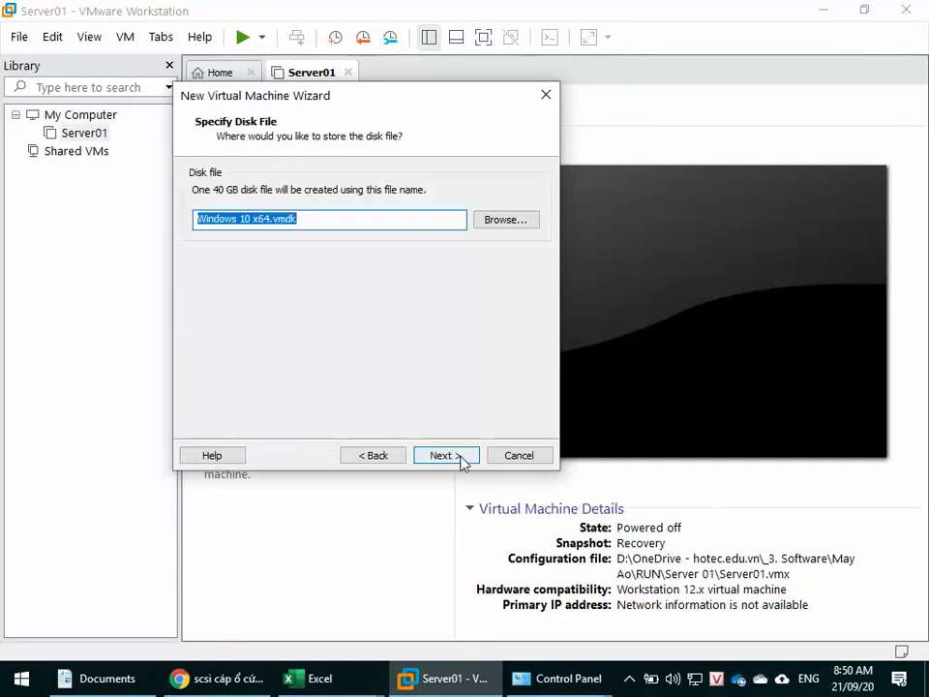
Keep Windows 10 x64.vmdk as the disk file name and continue to the settings summary.
{"action": "left_click", "coordinate": [318, 221]}
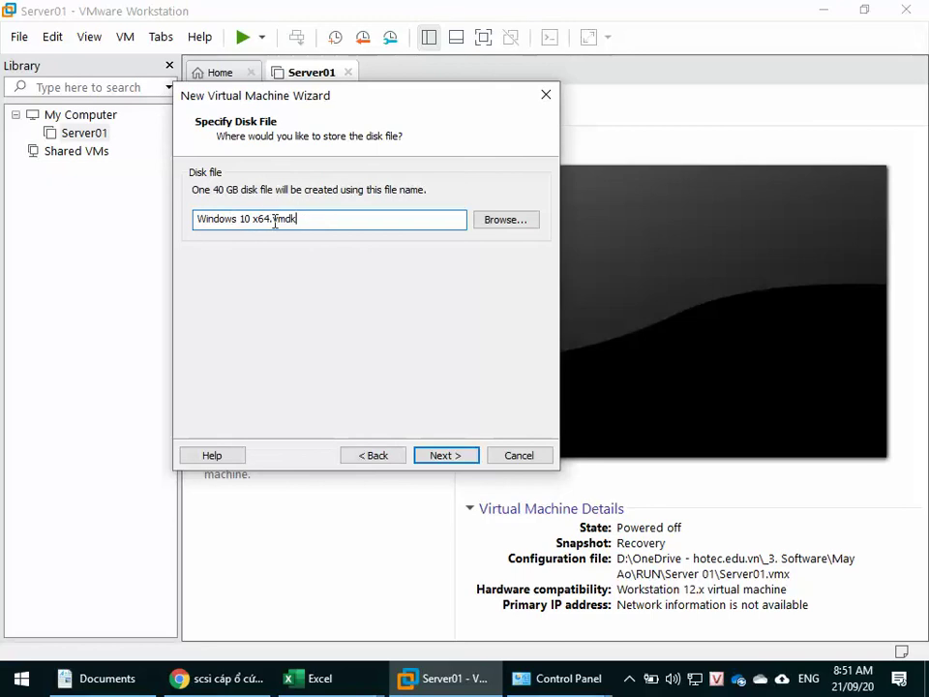
{"action": "left_click_drag", "start_coordinate": [274, 219], "coordinate": [322, 224]}
{"action": "left_click", "coordinate": [286, 220]}
{"action": "left_click", "coordinate": [437, 459]}
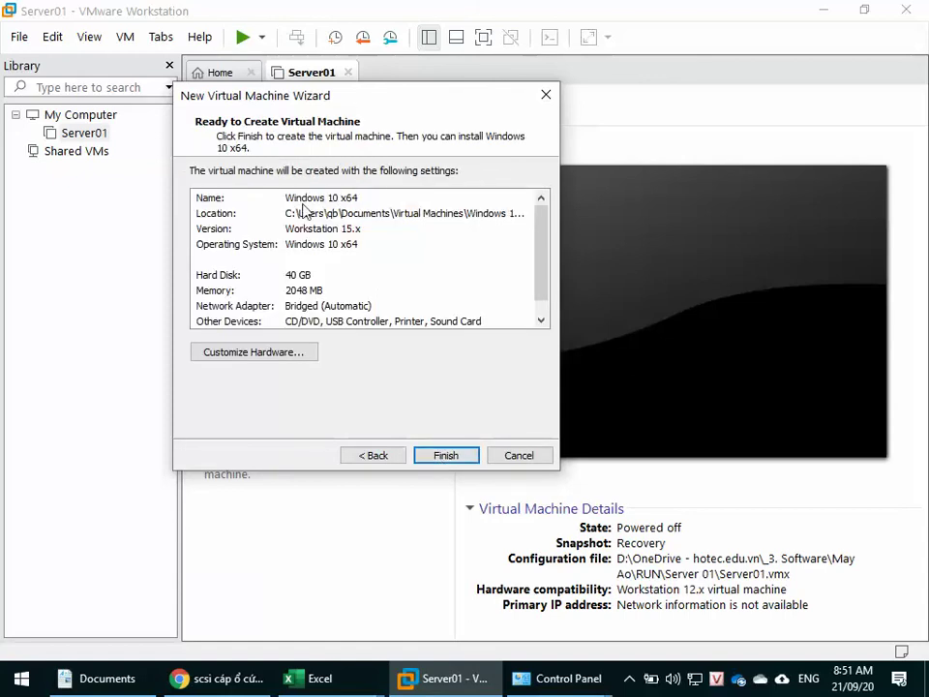
Review the summary from name and location to memory, network adapter and other devices, and finish creating the virtual machine.
{"action": "left_click", "coordinate": [288, 203]}
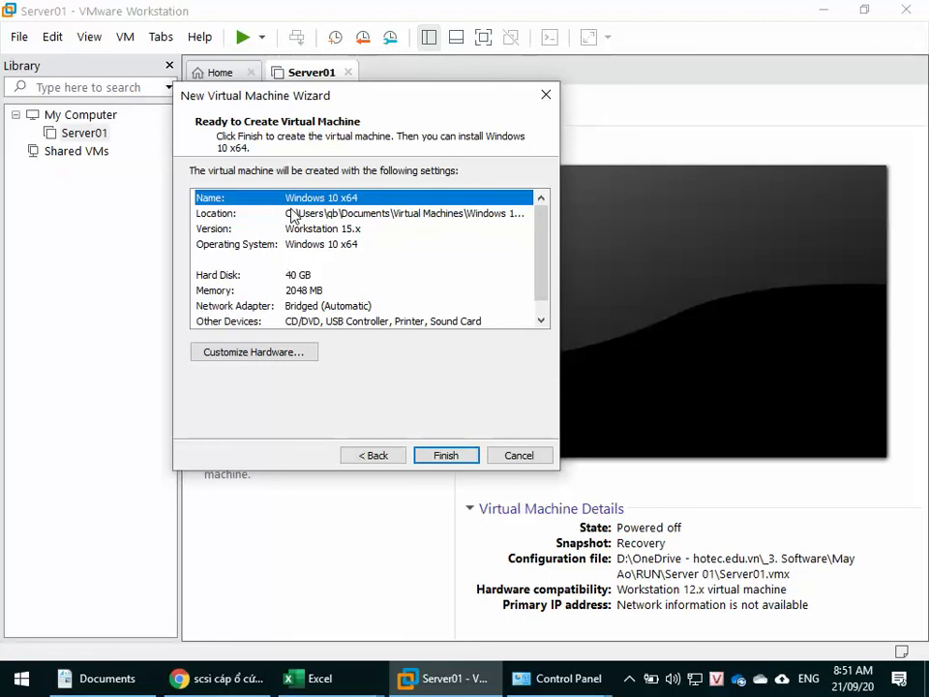
{"action": "left_click", "coordinate": [291, 213]}
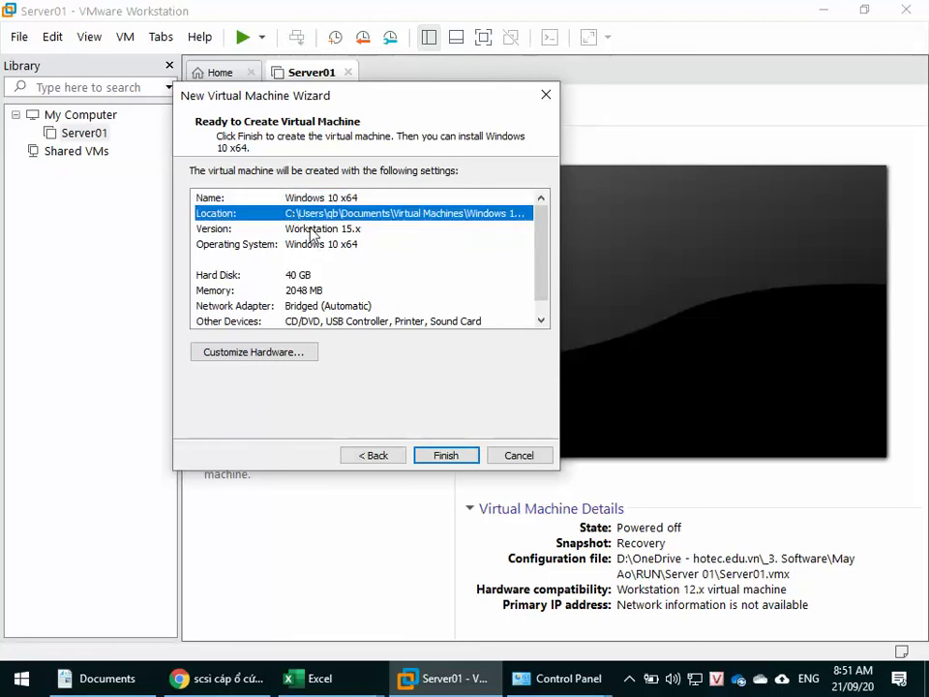
{"action": "left_click", "coordinate": [311, 230]}
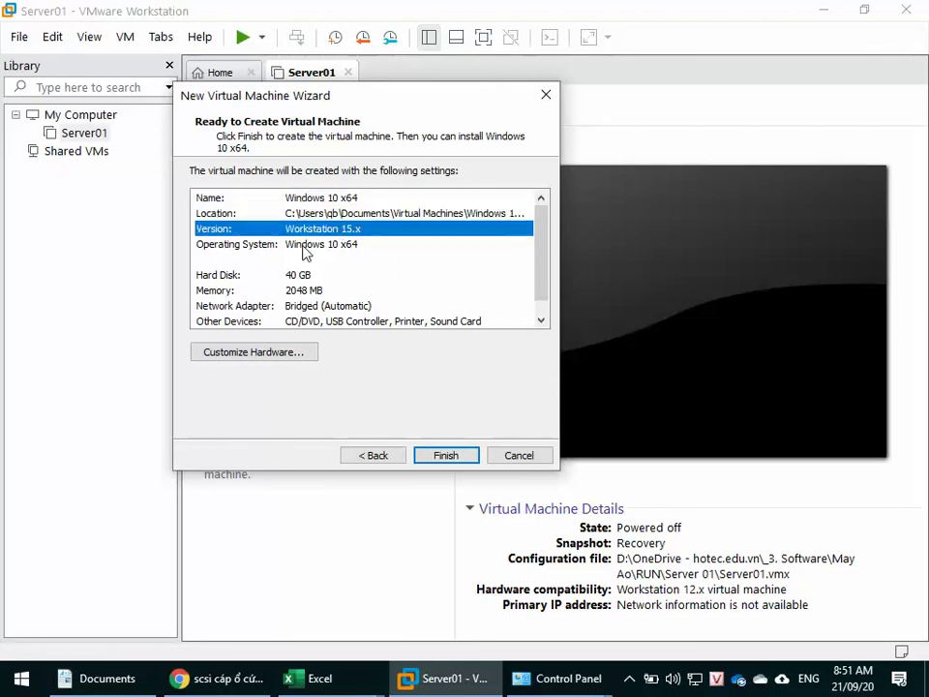
{"action": "left_click", "coordinate": [303, 248]}
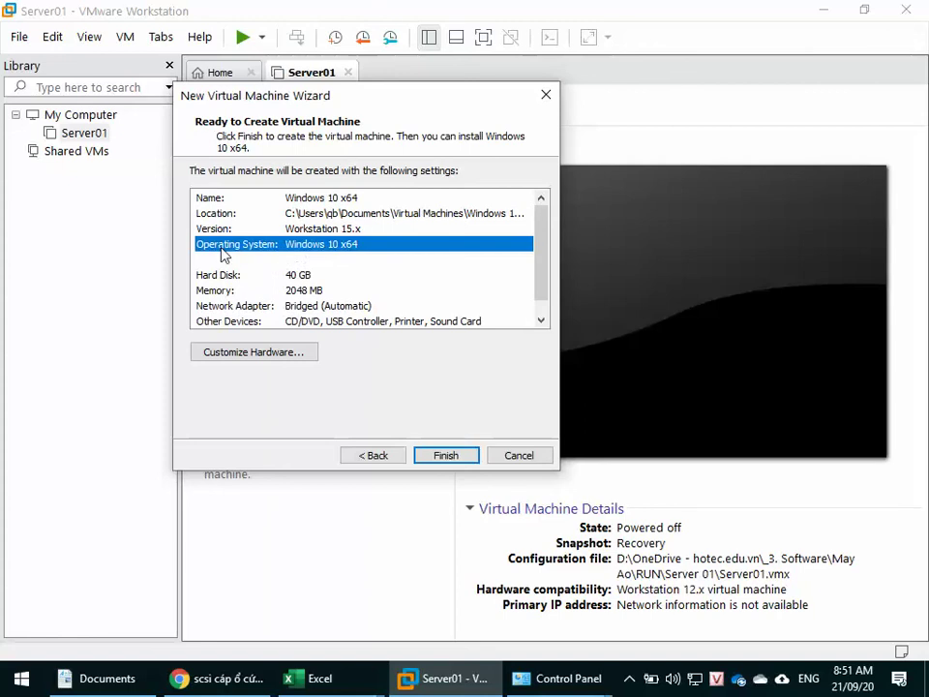
{"action": "left_click", "coordinate": [315, 280]}
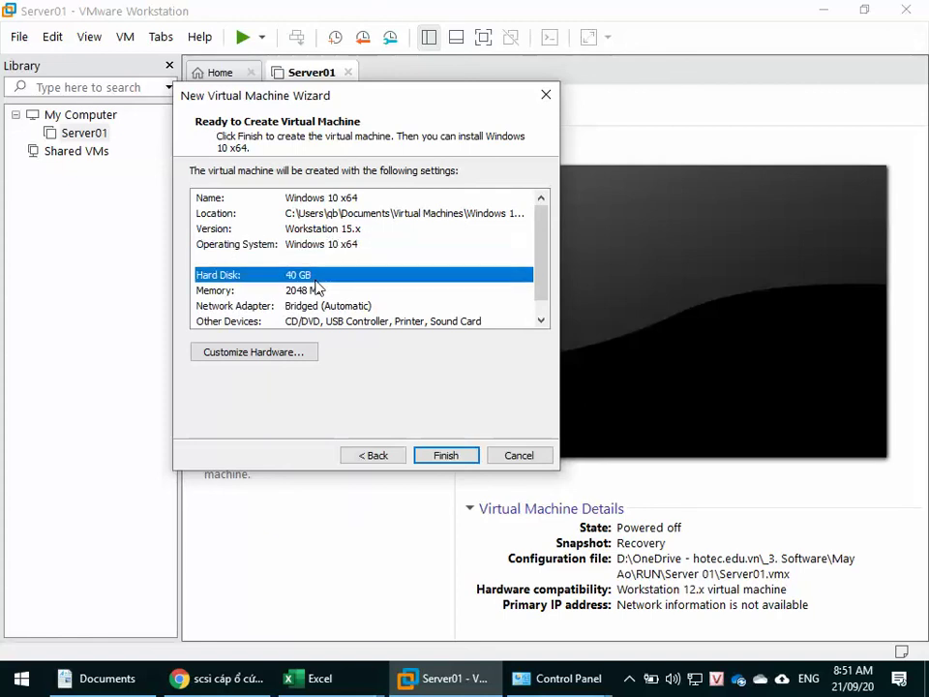
{"action": "scroll", "coordinate": [317, 286], "scroll_direction": "down", "scroll_amount": 1}
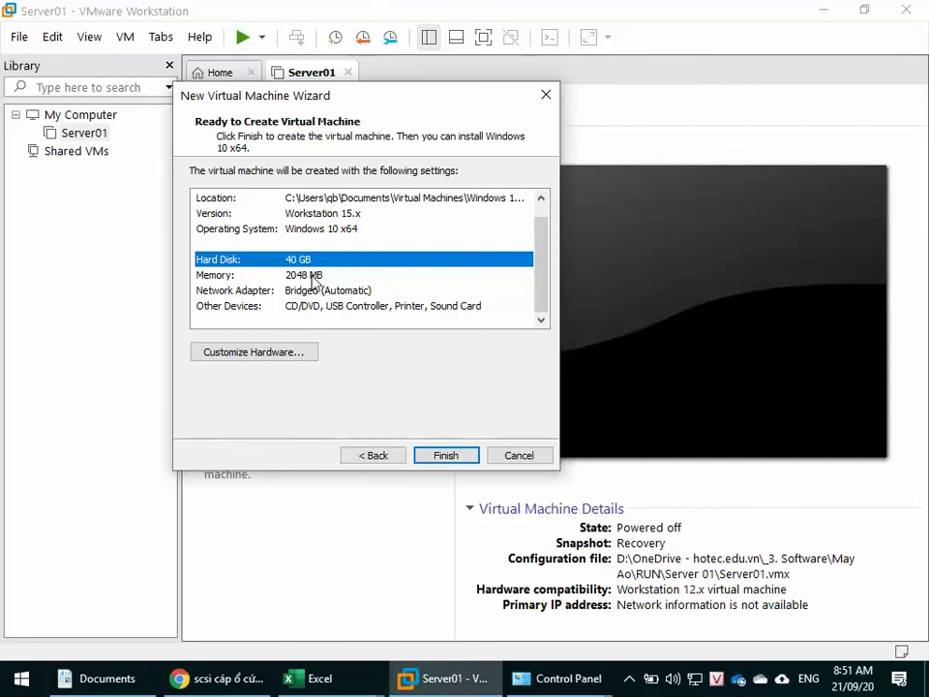
{"action": "left_click", "coordinate": [312, 276]}
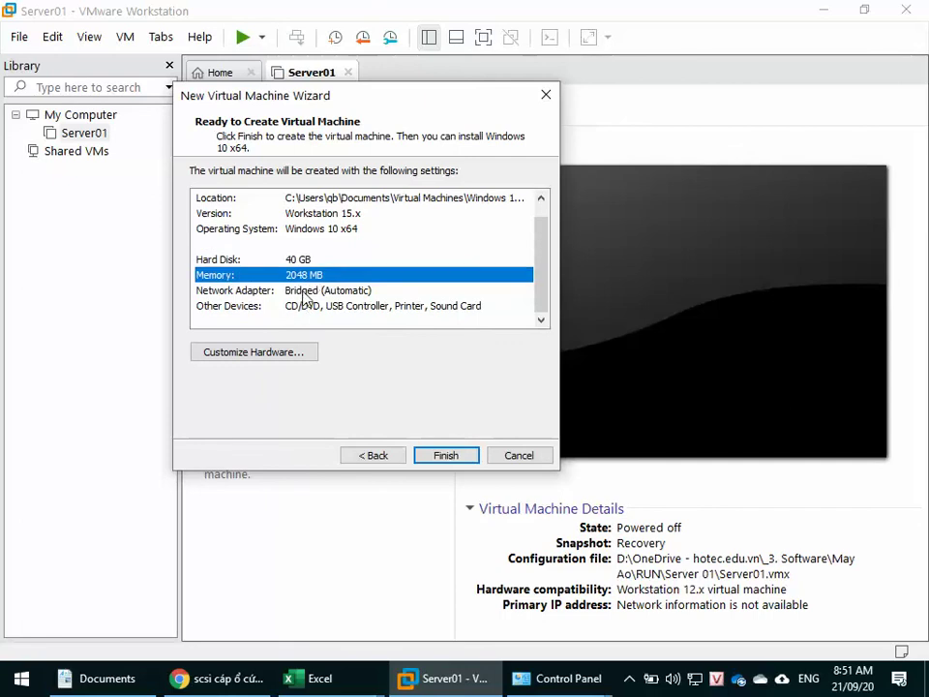
{"action": "left_click", "coordinate": [304, 292]}
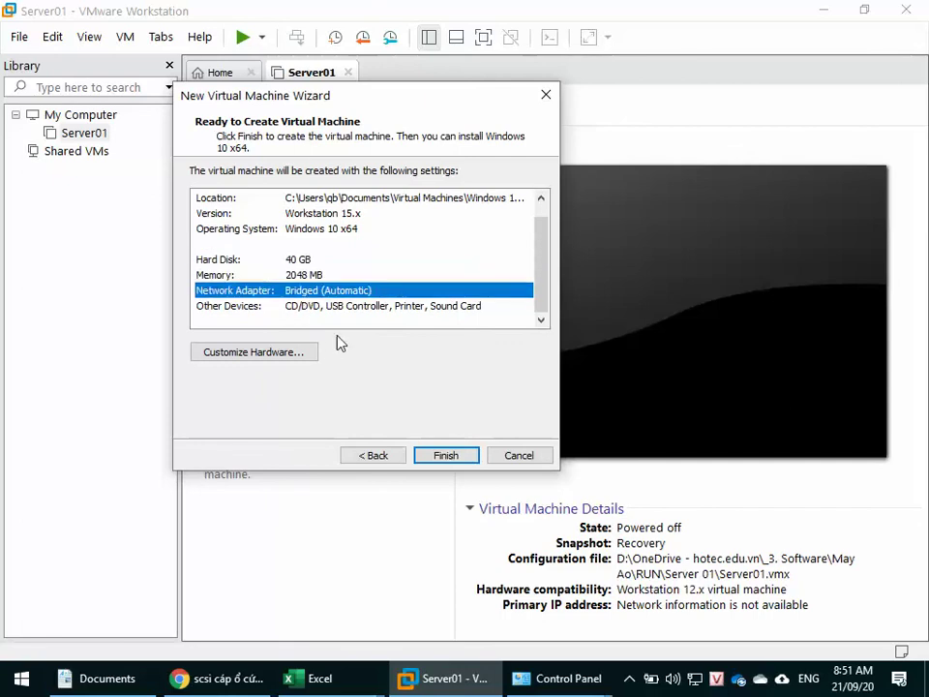
{"action": "left_click", "coordinate": [320, 308]}
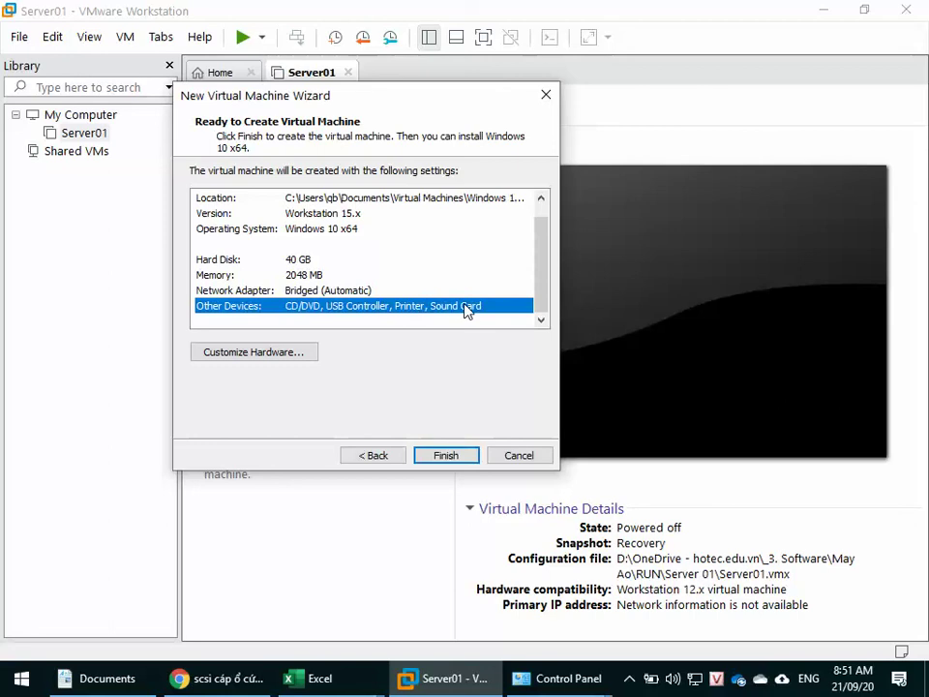
{"action": "left_click", "coordinate": [442, 456]}
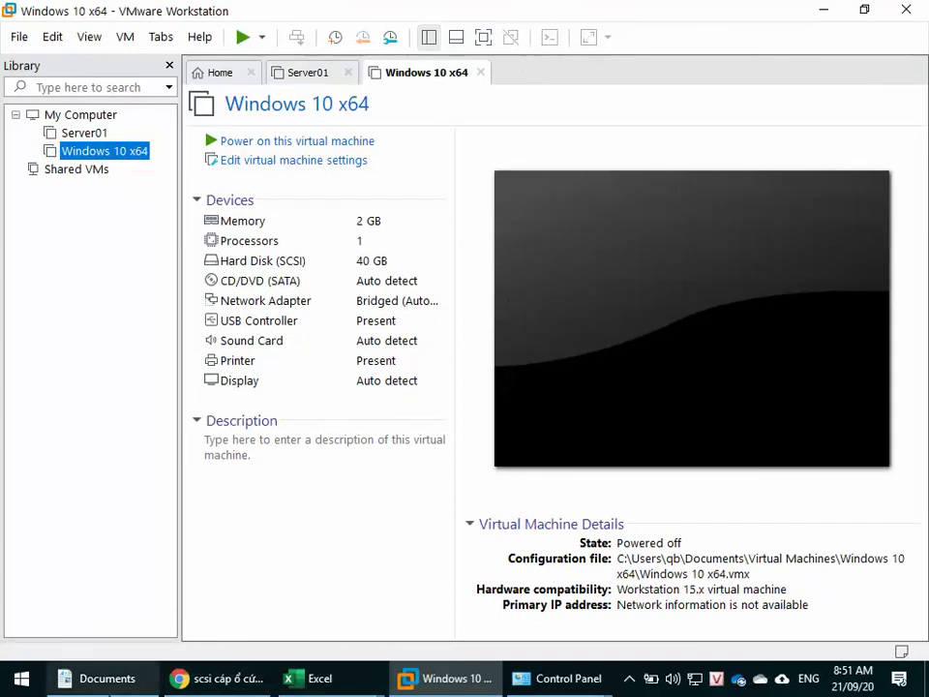
Switch to File Explorer, open the Windows 10 x64 folder in Virtual Machines, widen the Type column and check the virtual disk file's size.
{"action": "left_click", "coordinate": [97, 678]}
{"action": "double_click", "coordinate": [205, 293]}
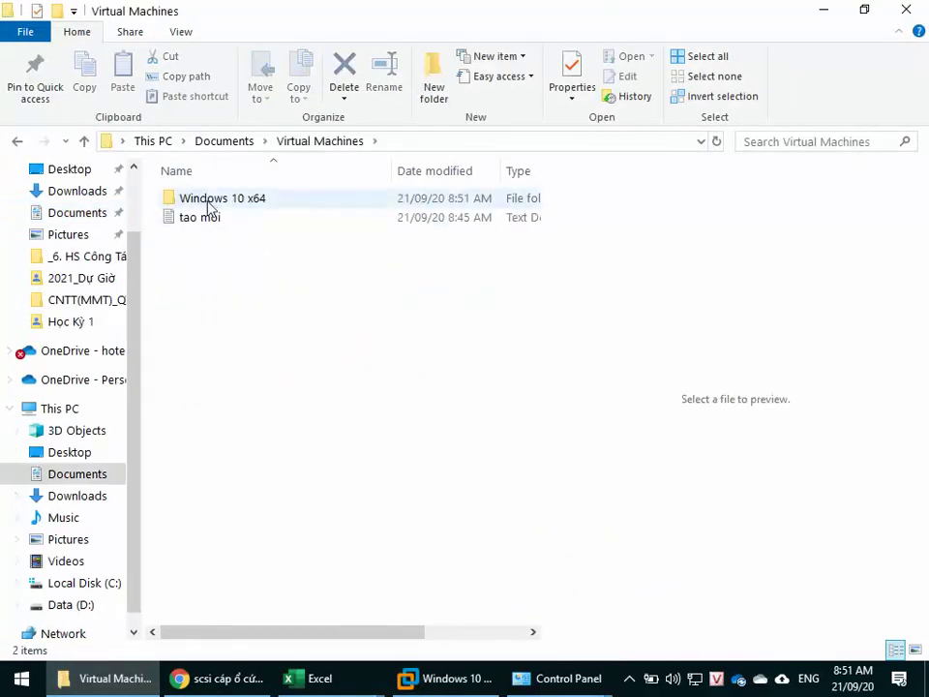
{"action": "left_click", "coordinate": [209, 201]}
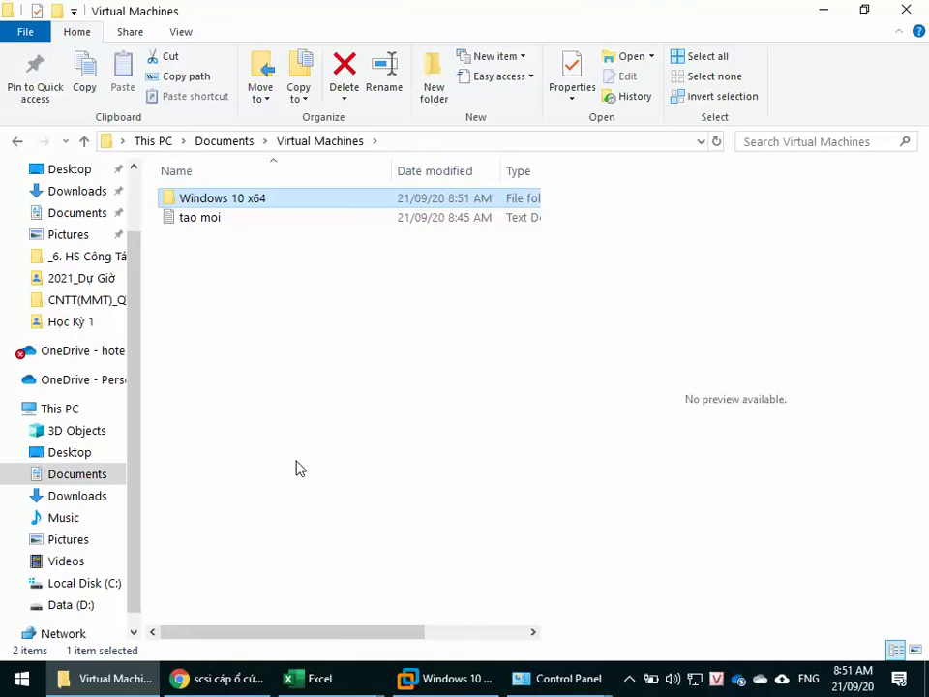
{"action": "double_click", "coordinate": [224, 201]}
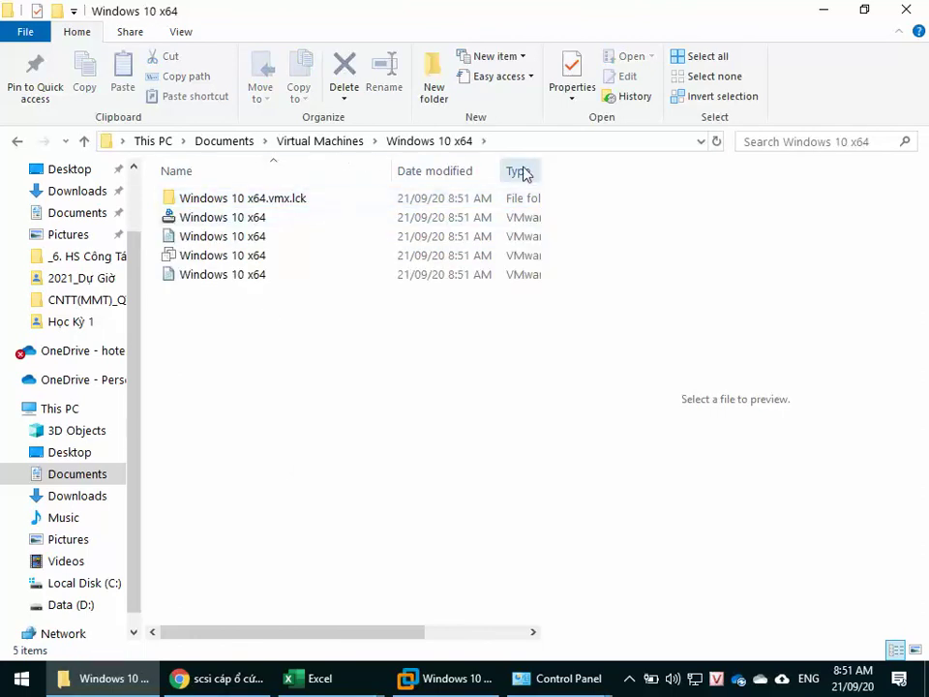
{"action": "left_click_drag", "start_coordinate": [545, 172], "coordinate": [654, 167]}
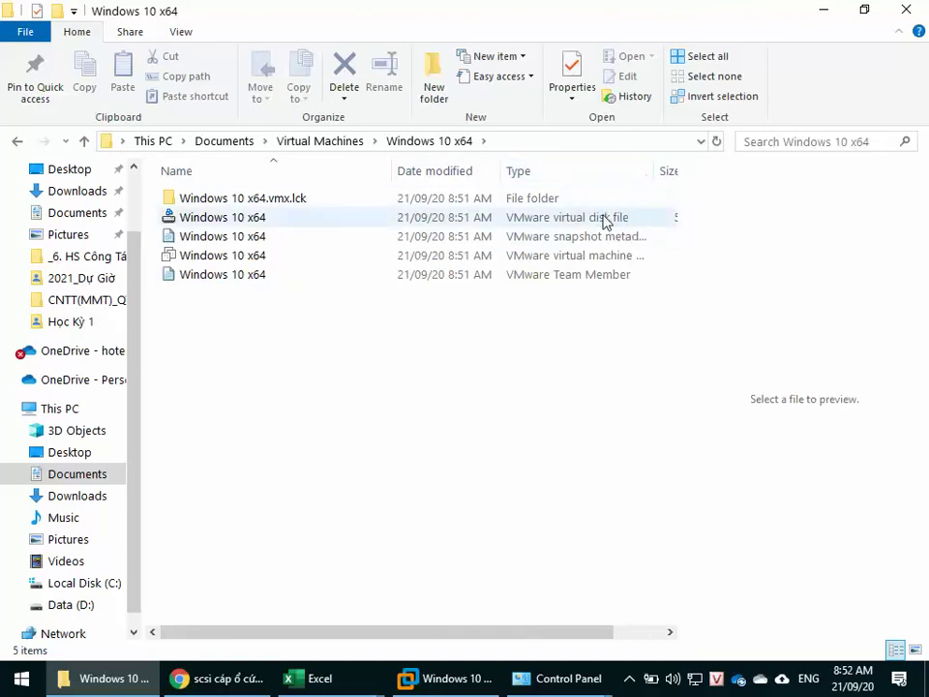
{"action": "left_click", "coordinate": [665, 217]}
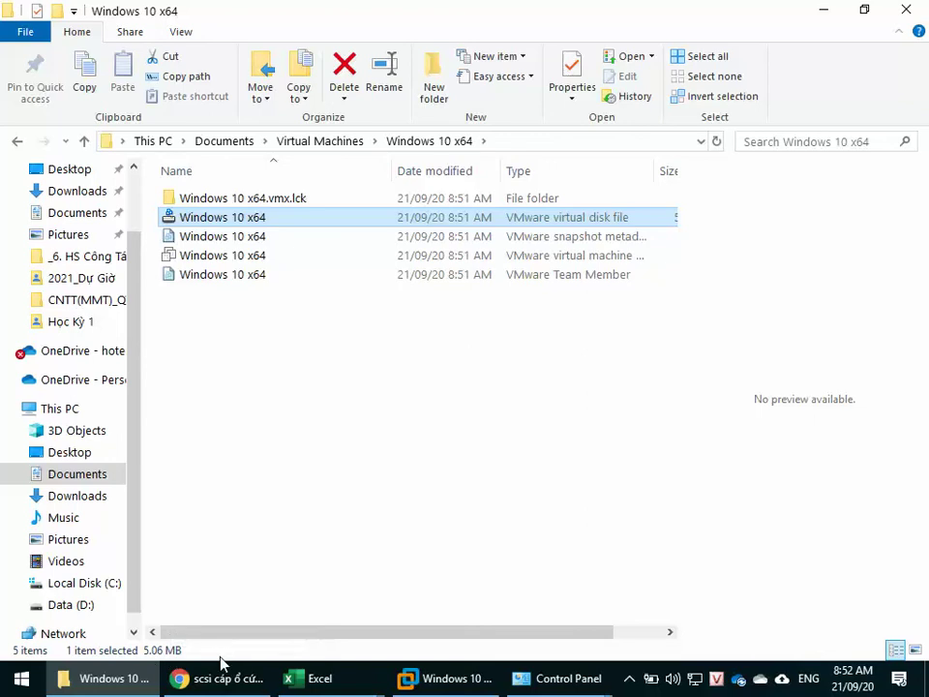
Switch to VMware Workstation, power on the Windows 10 x64 virtual machine and dismiss the installation hint.
{"action": "left_click", "coordinate": [455, 678]}
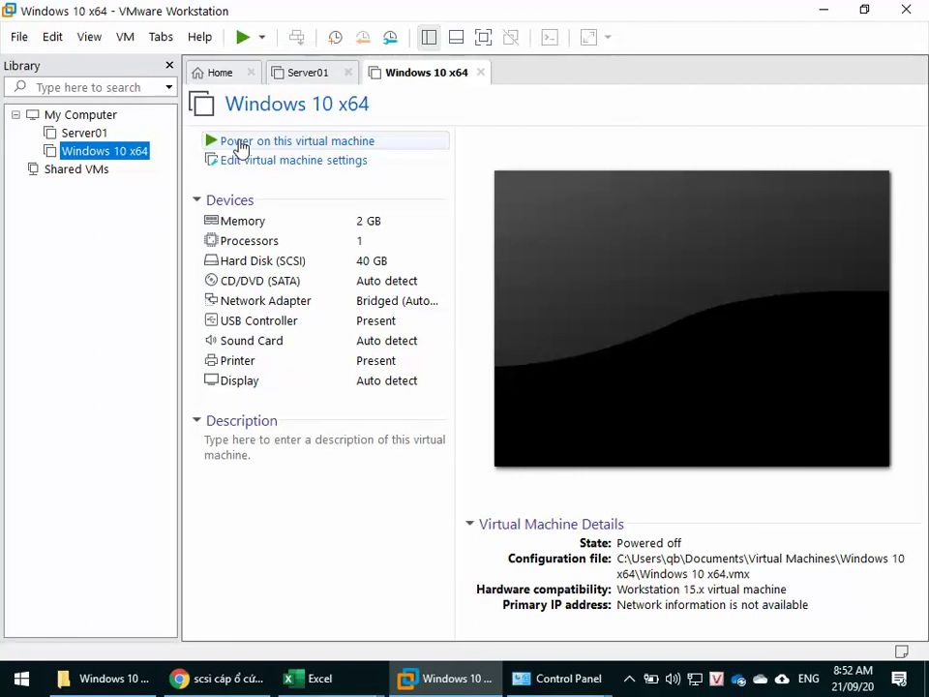
{"action": "left_click", "coordinate": [241, 146]}
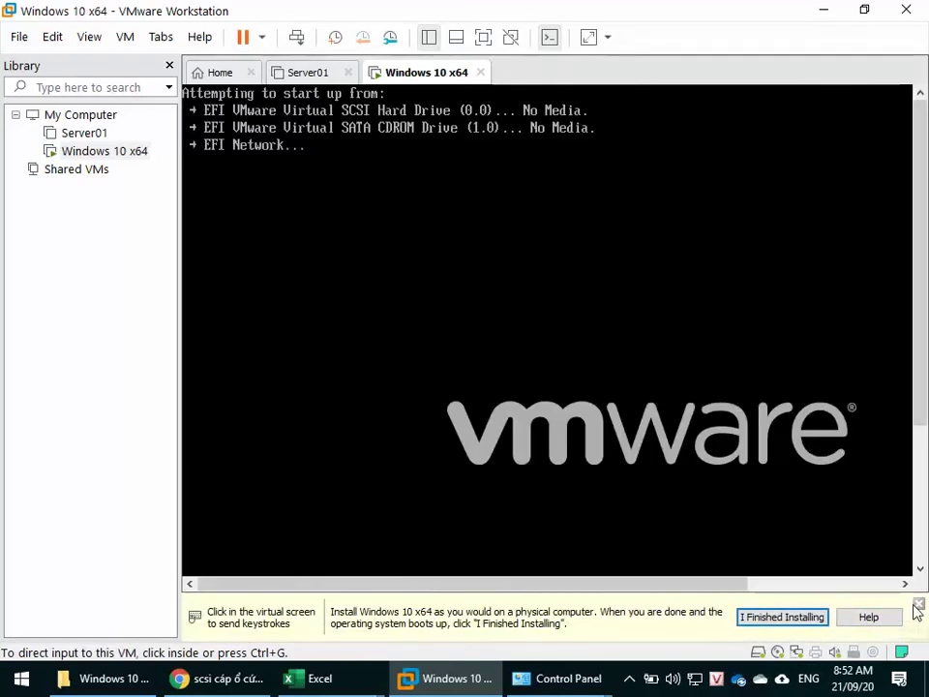
{"action": "left_click", "coordinate": [917, 606]}
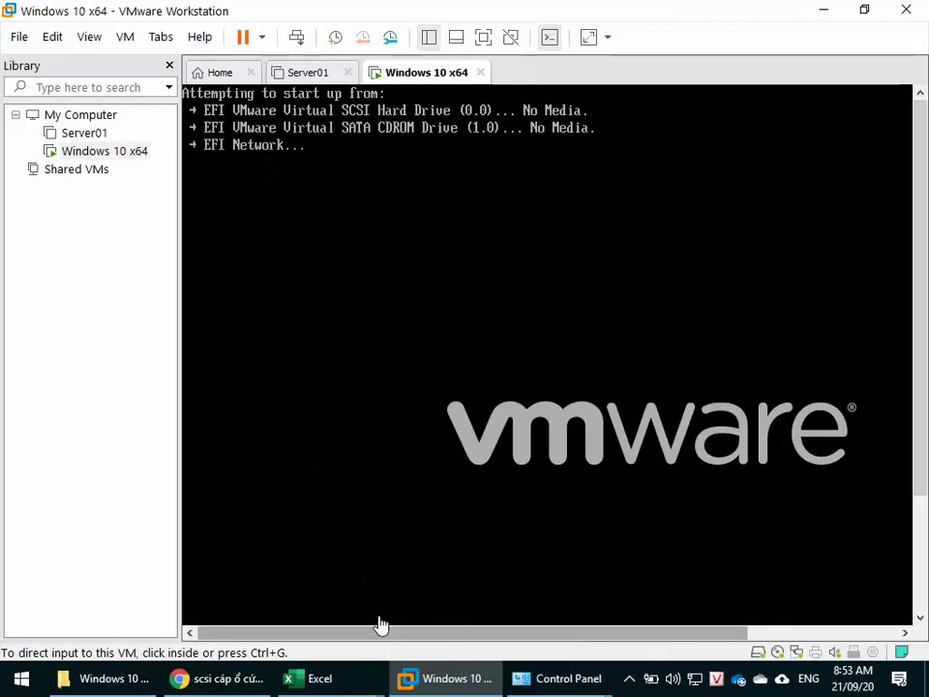
Hide the Library sidebar and stretch the guest display to fit the whole console area.
{"action": "left_click_drag", "start_coordinate": [387, 634], "coordinate": [630, 556]}
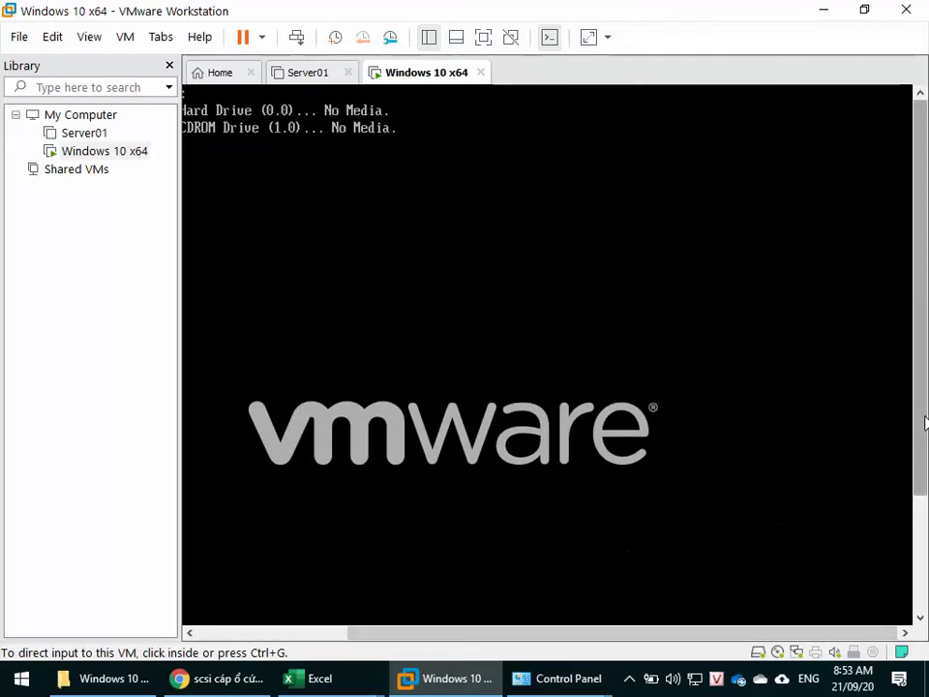
{"action": "left_click_drag", "start_coordinate": [919, 441], "coordinate": [919, 637]}
{"action": "left_click_drag", "start_coordinate": [824, 635], "coordinate": [476, 666]}
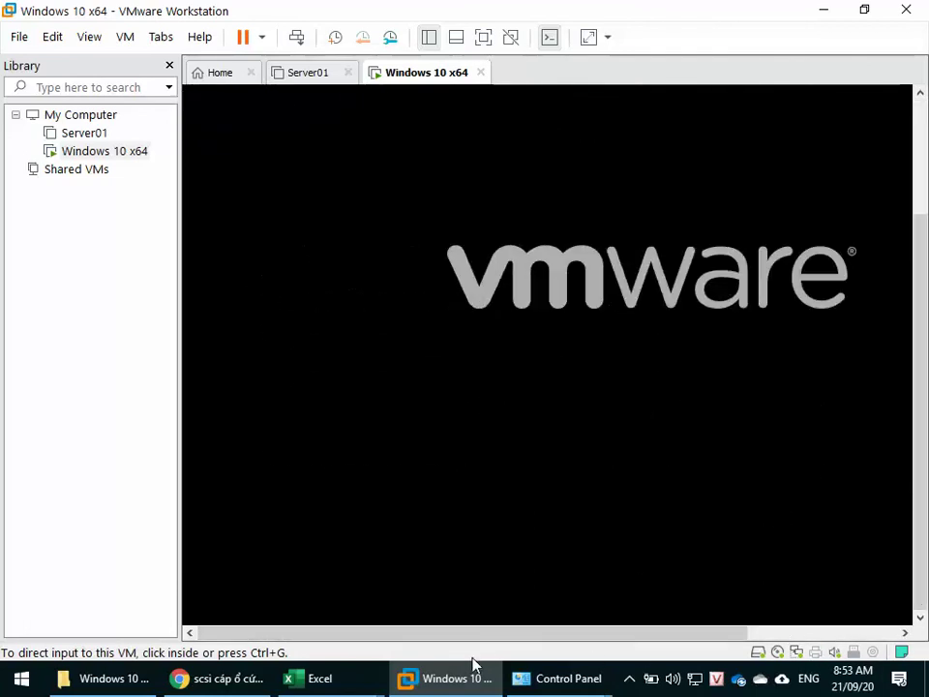
{"action": "left_click_drag", "start_coordinate": [915, 481], "coordinate": [888, 263]}
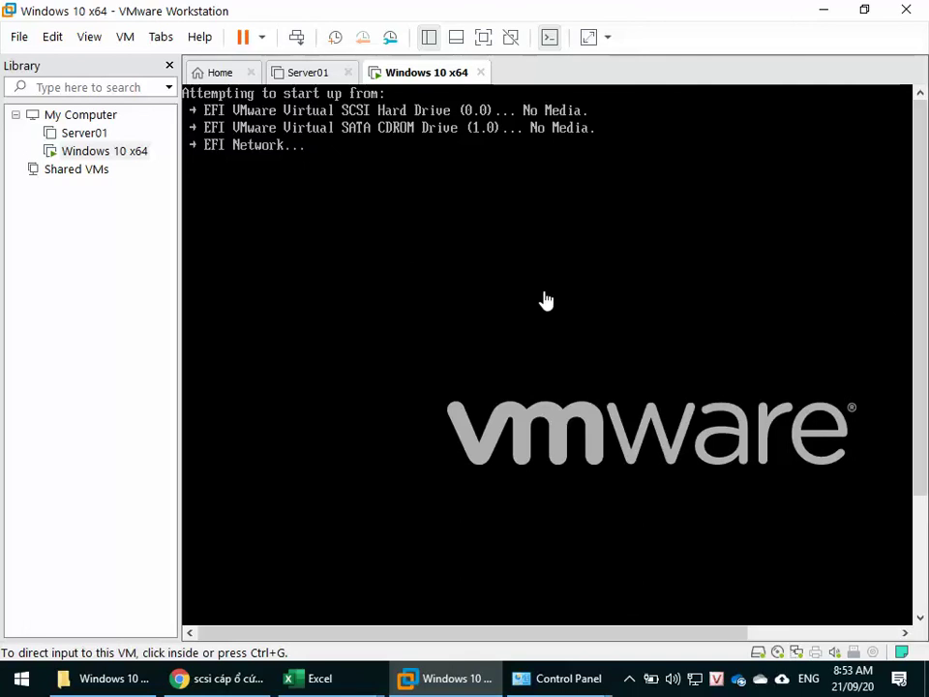
{"action": "left_click", "coordinate": [430, 39]}
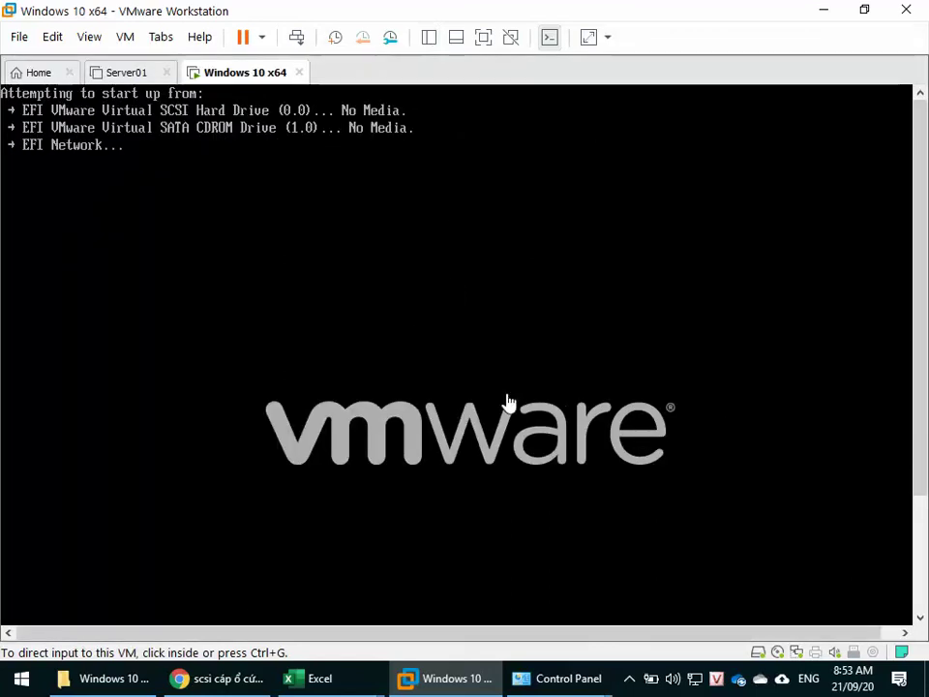
{"action": "left_click", "coordinate": [588, 45]}
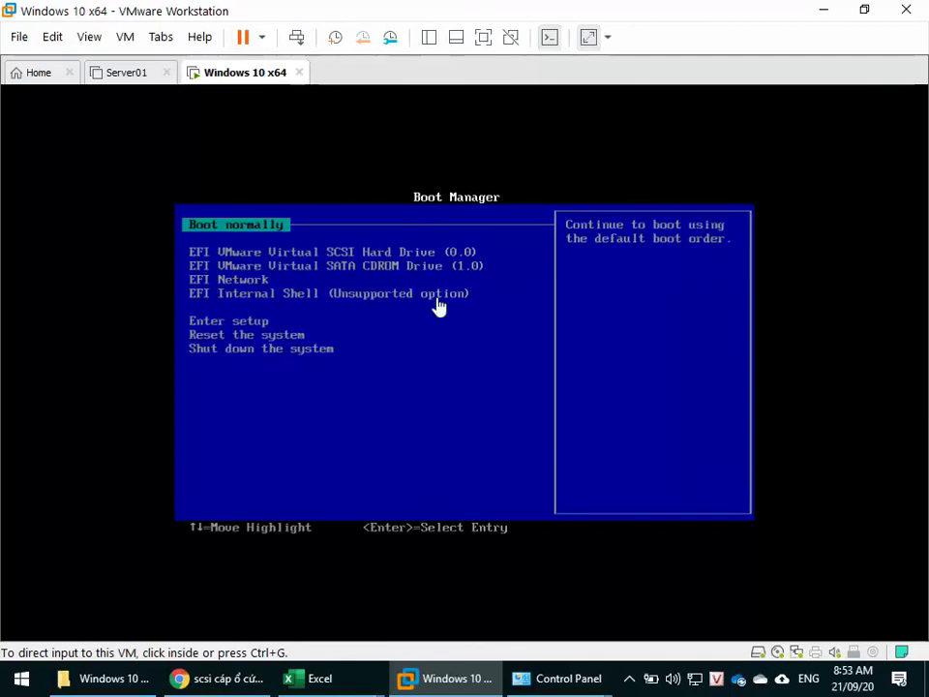
Shut down the Windows 10 x64 guest and confirm the shutdown.
{"action": "left_click", "coordinate": [263, 39]}
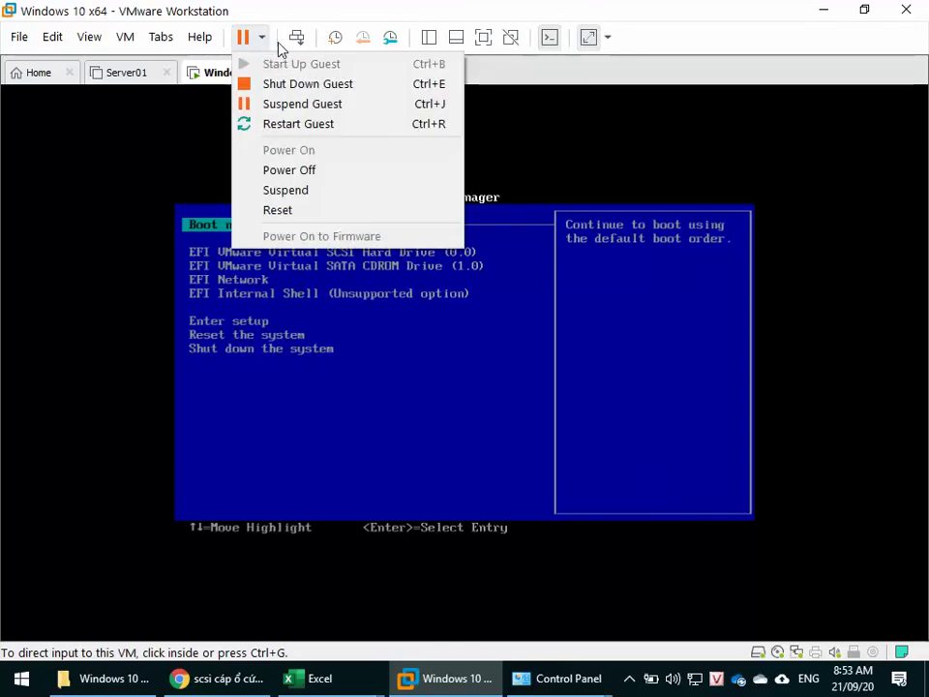
{"action": "left_click", "coordinate": [287, 86]}
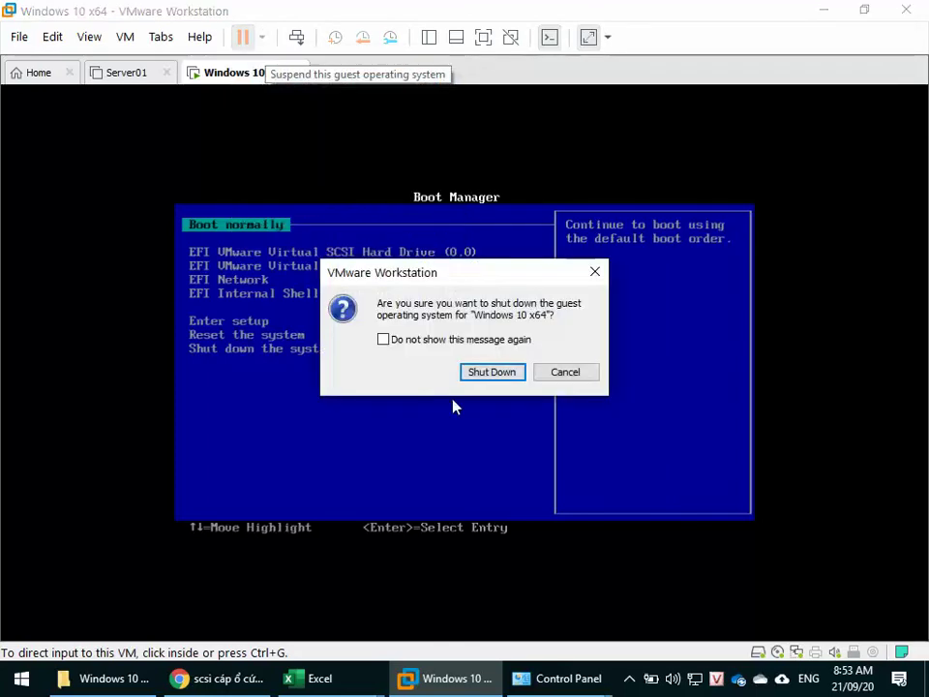
{"action": "left_click", "coordinate": [490, 377]}
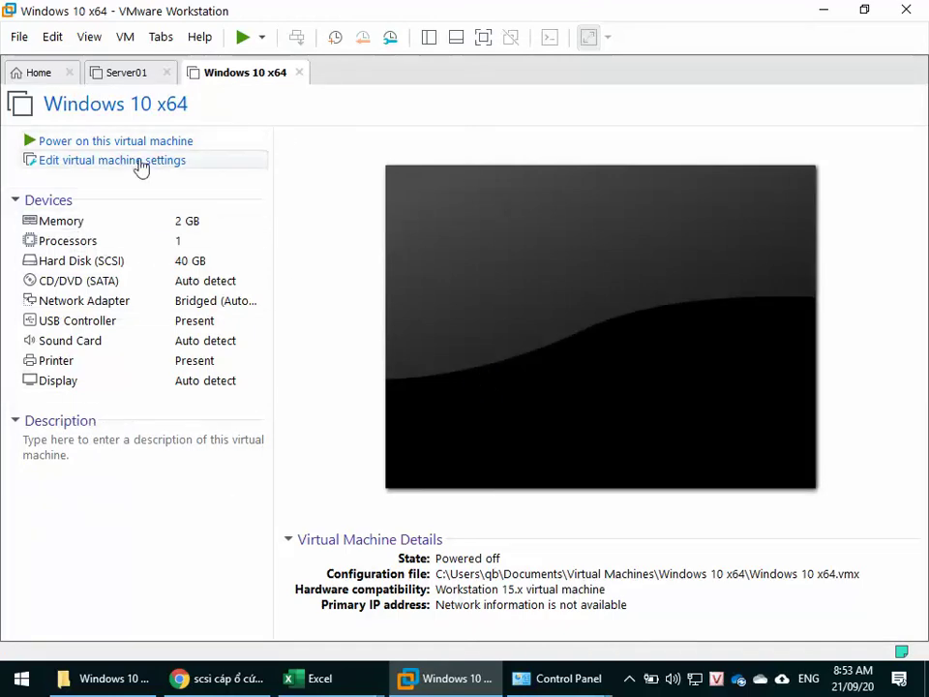
Open the CD/DVD (SATA) device settings, connect the drive to an ISO image file and start browsing for one.
{"action": "left_click", "coordinate": [72, 282]}
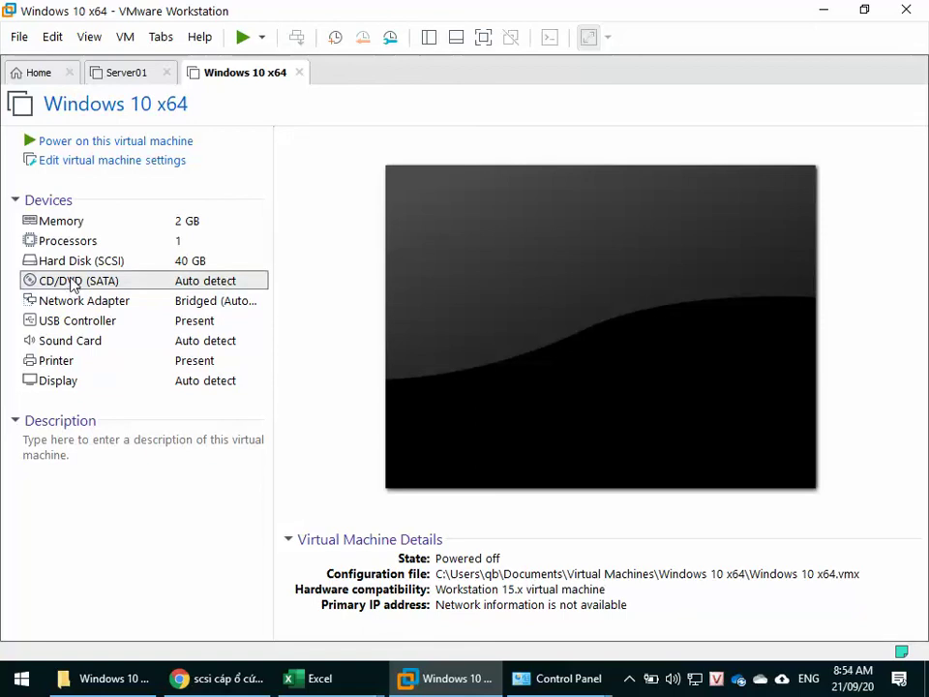
{"action": "double_click", "coordinate": [72, 283]}
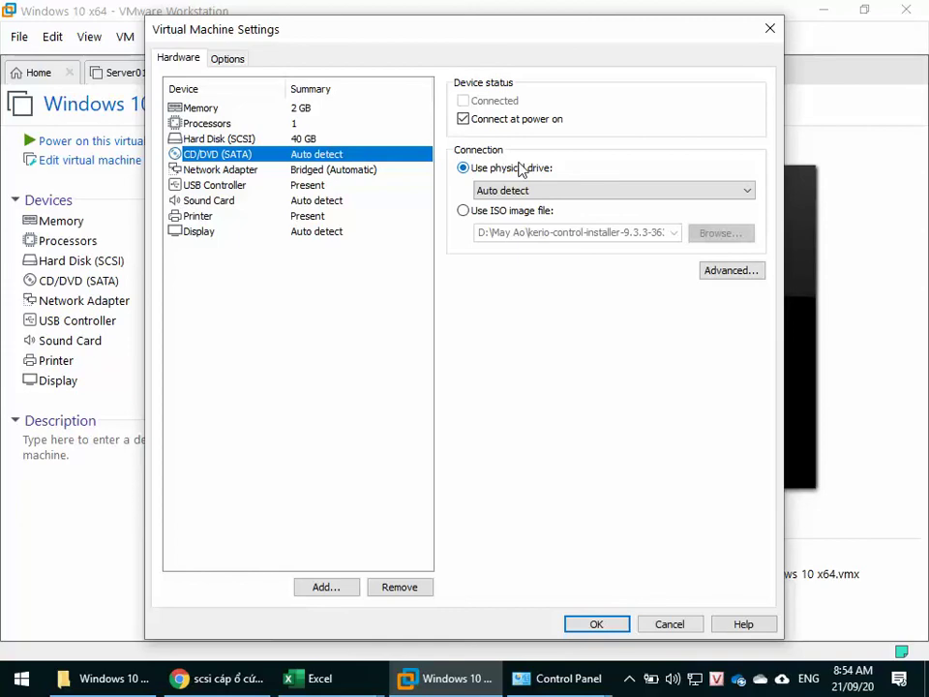
{"action": "left_click", "coordinate": [499, 211]}
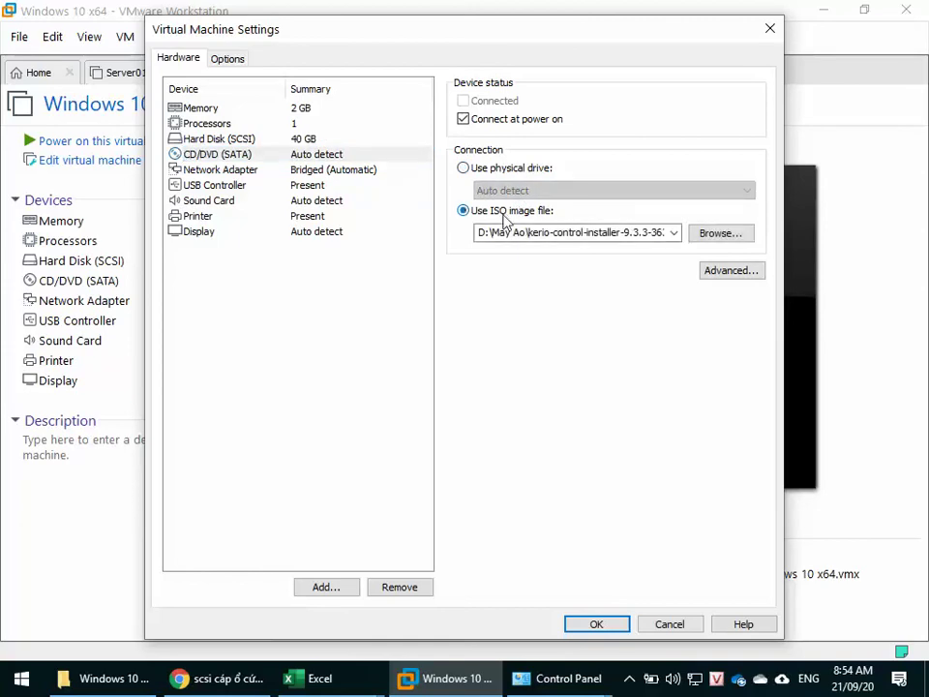
{"action": "left_click", "coordinate": [721, 234]}
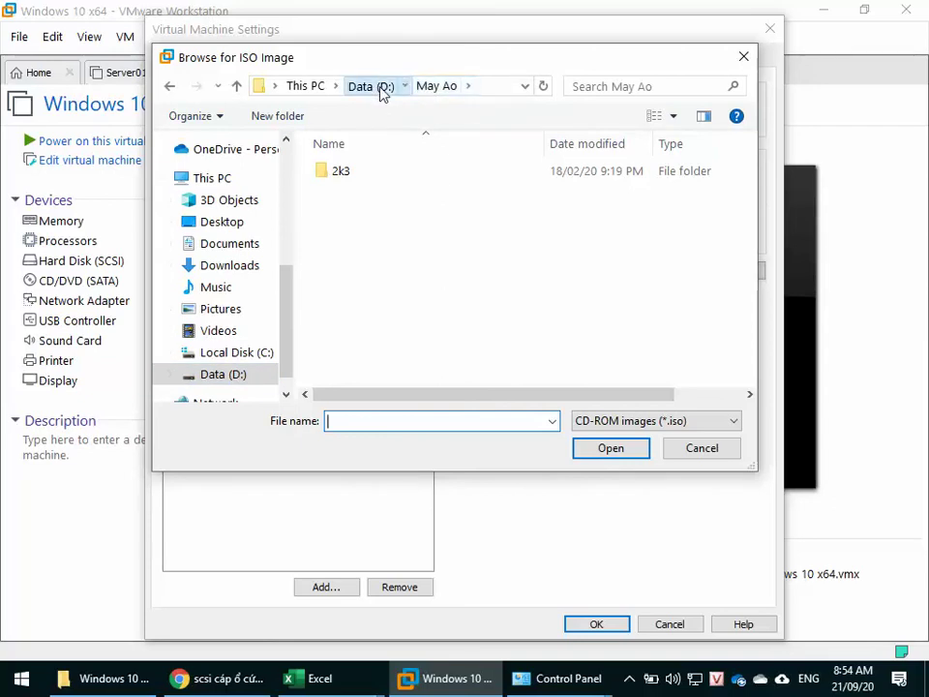
Try to load the LegacyEFI_Windows_10_x64_April_Update_FullSoft_ThienIT image from _3. Software > May Ao > ISO in OneDrive - hotec.edu.vn.
{"action": "left_click", "coordinate": [381, 87]}
{"action": "double_click", "coordinate": [374, 266]}
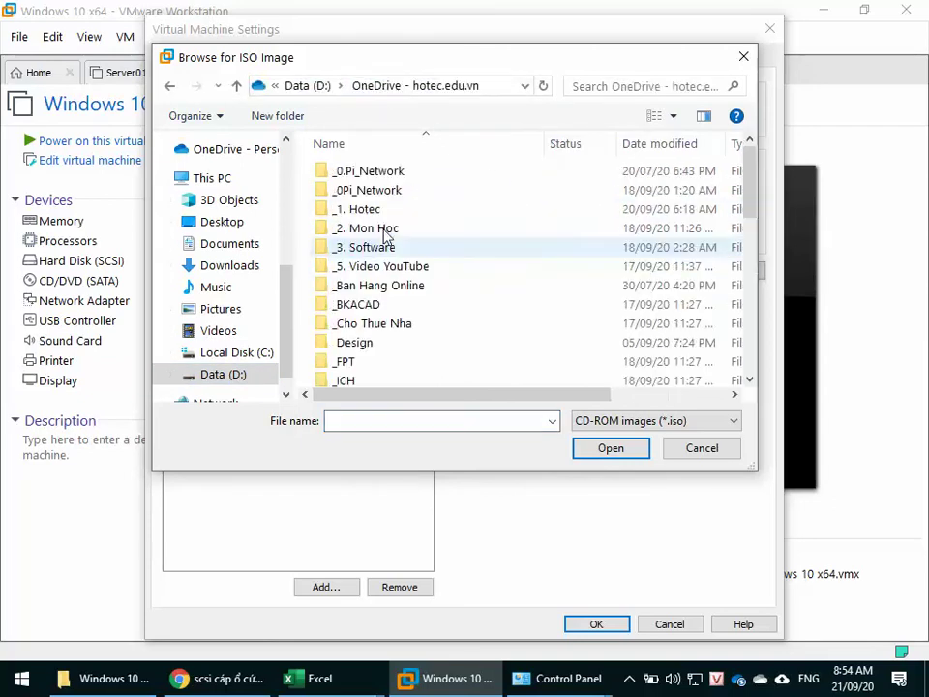
{"action": "double_click", "coordinate": [363, 248]}
{"action": "scroll", "coordinate": [475, 263], "scroll_direction": "down", "scroll_amount": 5}
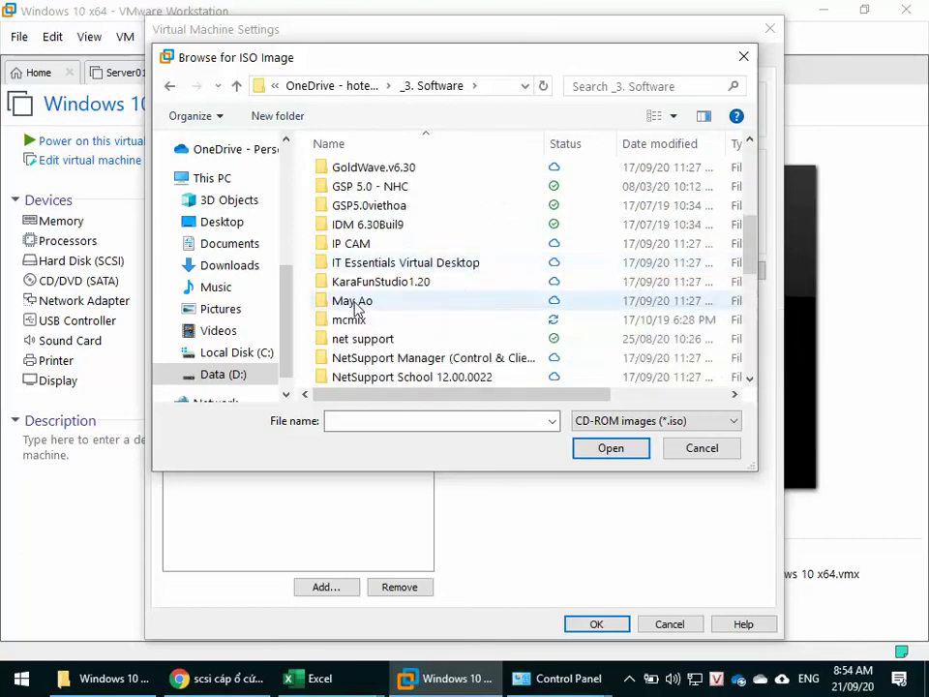
{"action": "double_click", "coordinate": [354, 302]}
{"action": "double_click", "coordinate": [343, 191]}
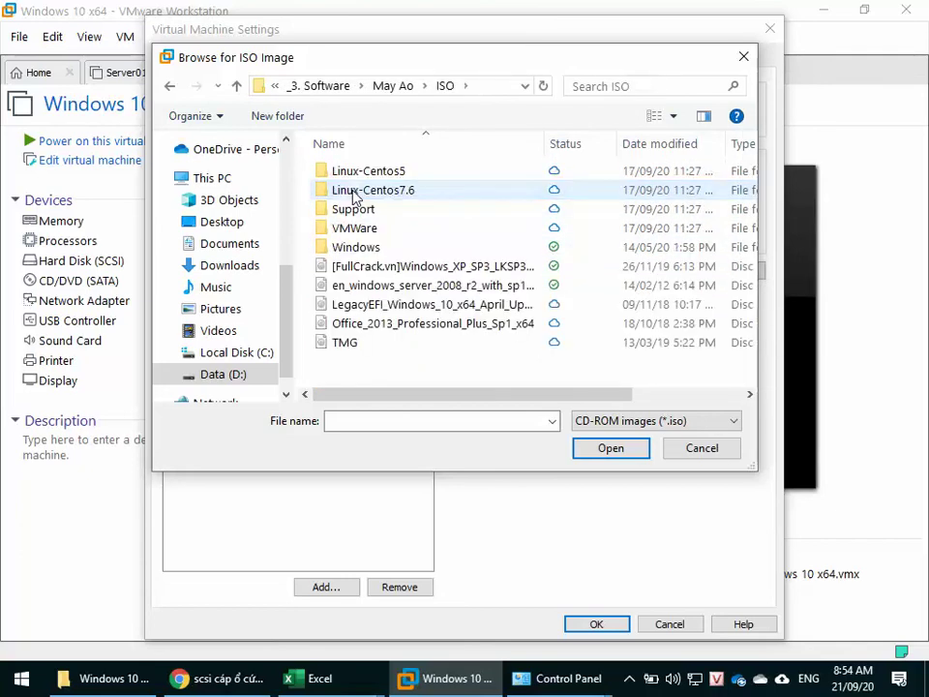
{"action": "left_click", "coordinate": [368, 304]}
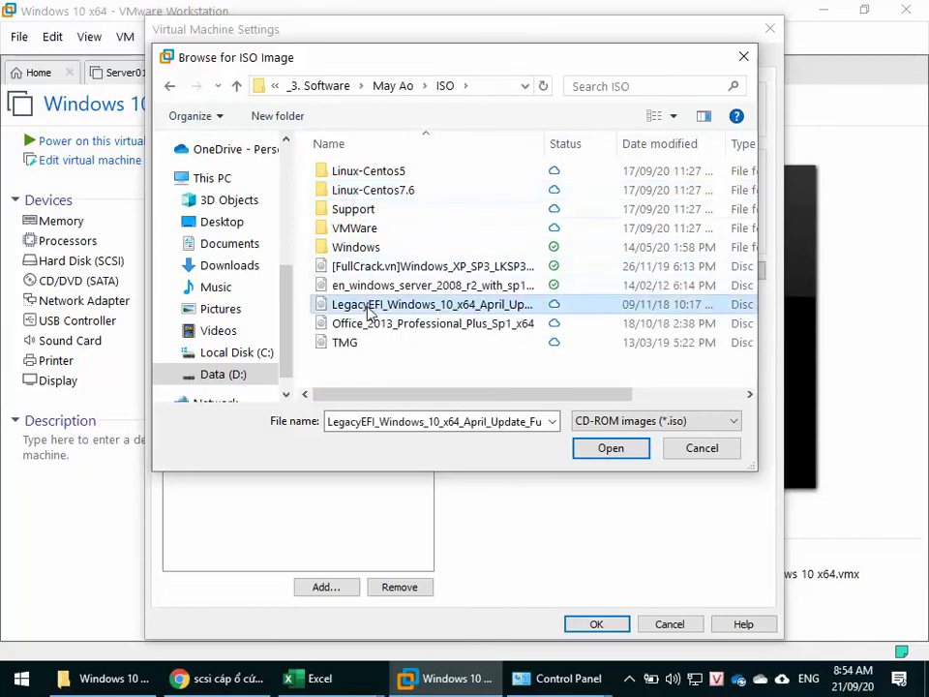
{"action": "left_click", "coordinate": [597, 449]}
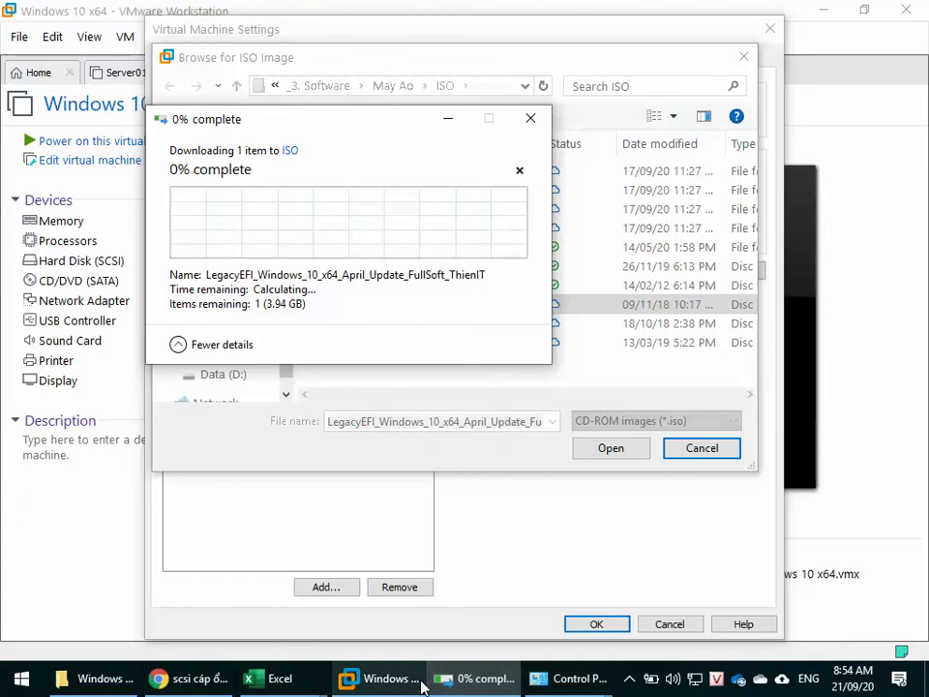
{"action": "mouse_move", "coordinate": [469, 686]}
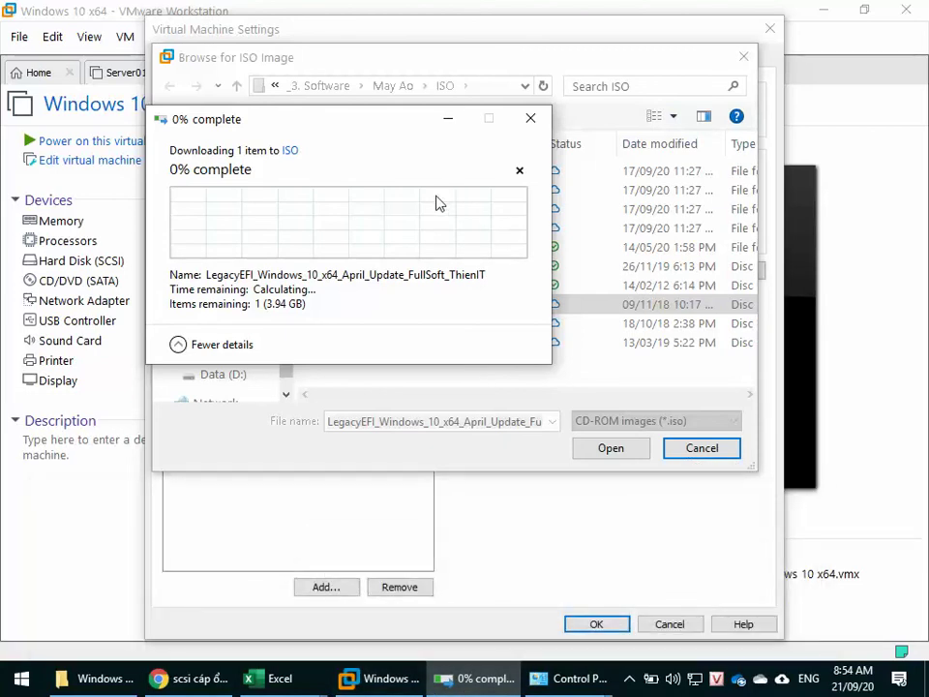
Switch to File Explorer, open _3. Software > May Ao > ISO in OneDrive - hotec.edu.vn and check the LegacyEFI Windows 10 image's sync status.
{"action": "left_click", "coordinate": [97, 679]}
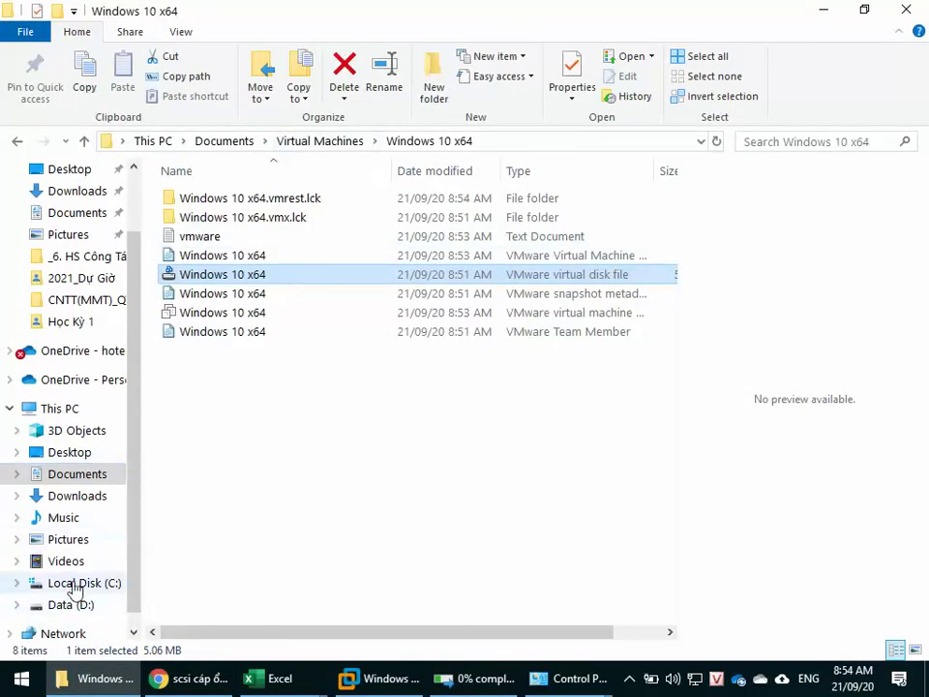
{"action": "left_click", "coordinate": [95, 357]}
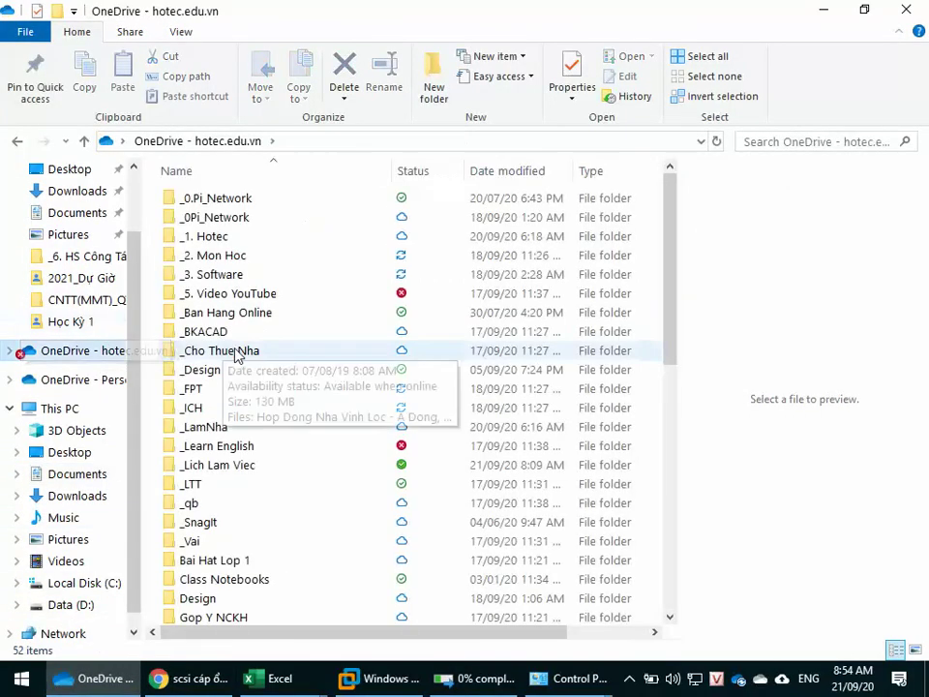
{"action": "double_click", "coordinate": [218, 274]}
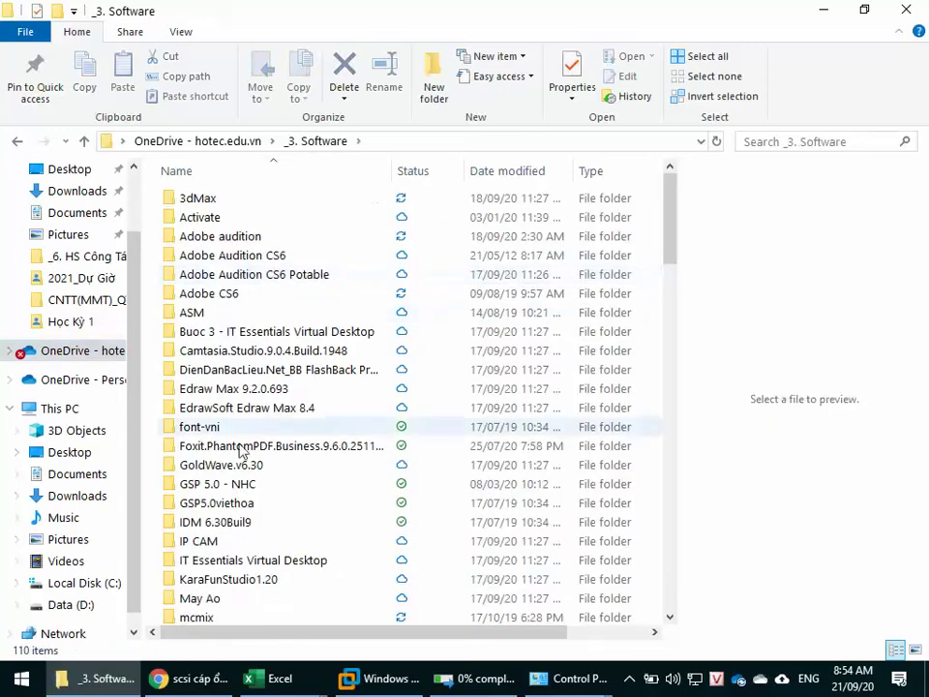
{"action": "double_click", "coordinate": [215, 604]}
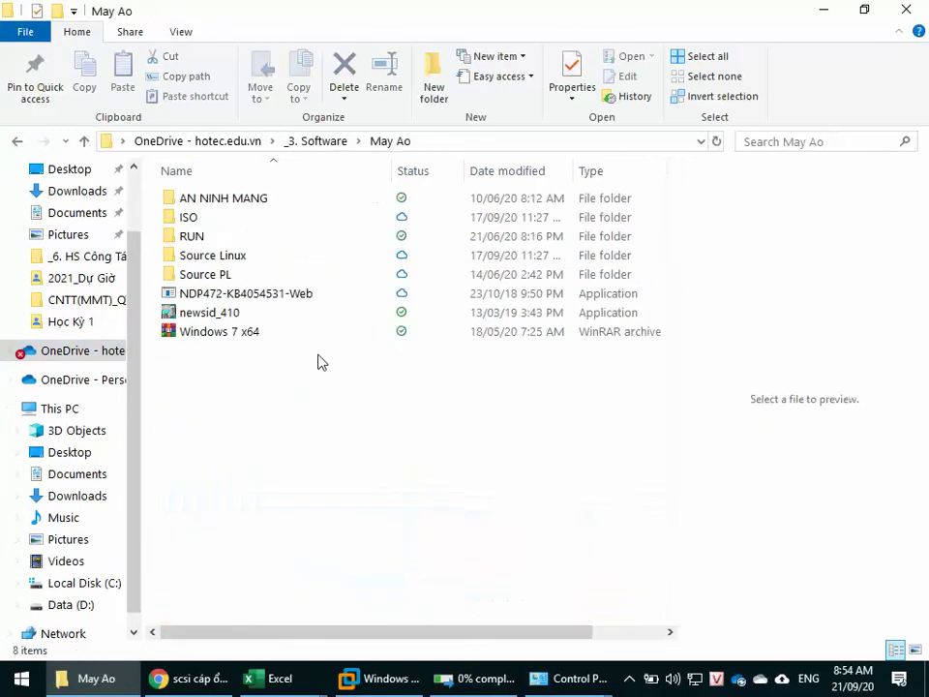
{"action": "left_click", "coordinate": [193, 220]}
{"action": "double_click", "coordinate": [193, 220]}
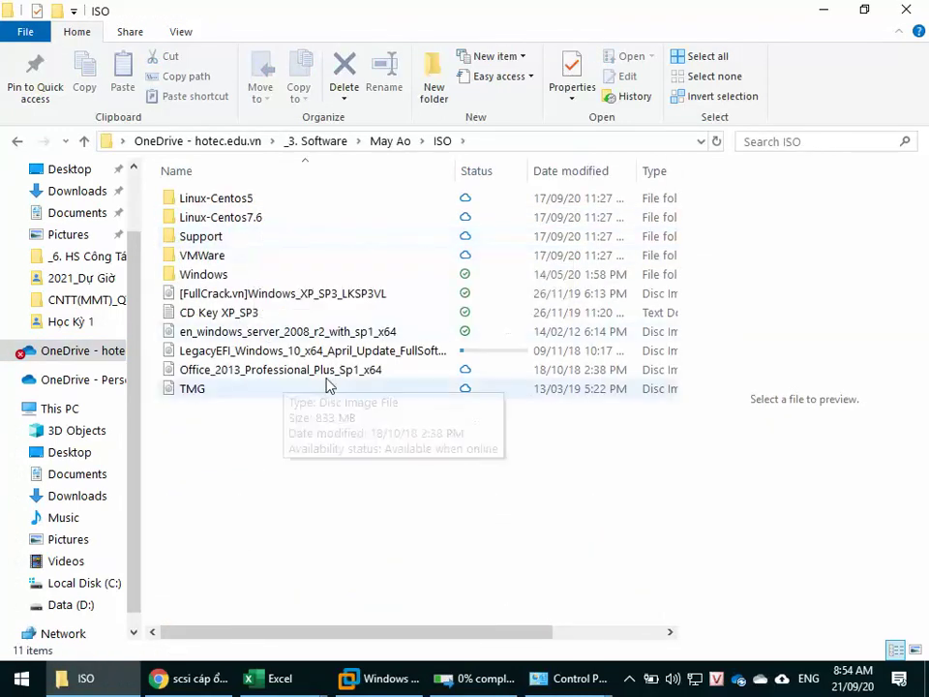
{"action": "left_click", "coordinate": [394, 356]}
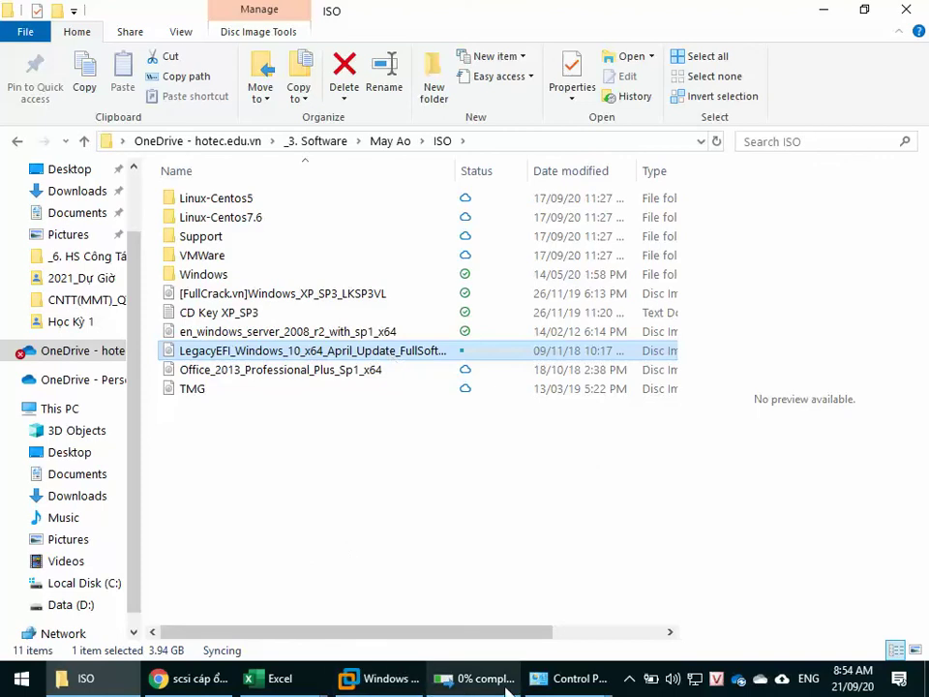
Switch to VMware Workstation, cancel the ISO image selection and discard the virtual machine settings changes.
{"action": "left_click", "coordinate": [360, 681]}
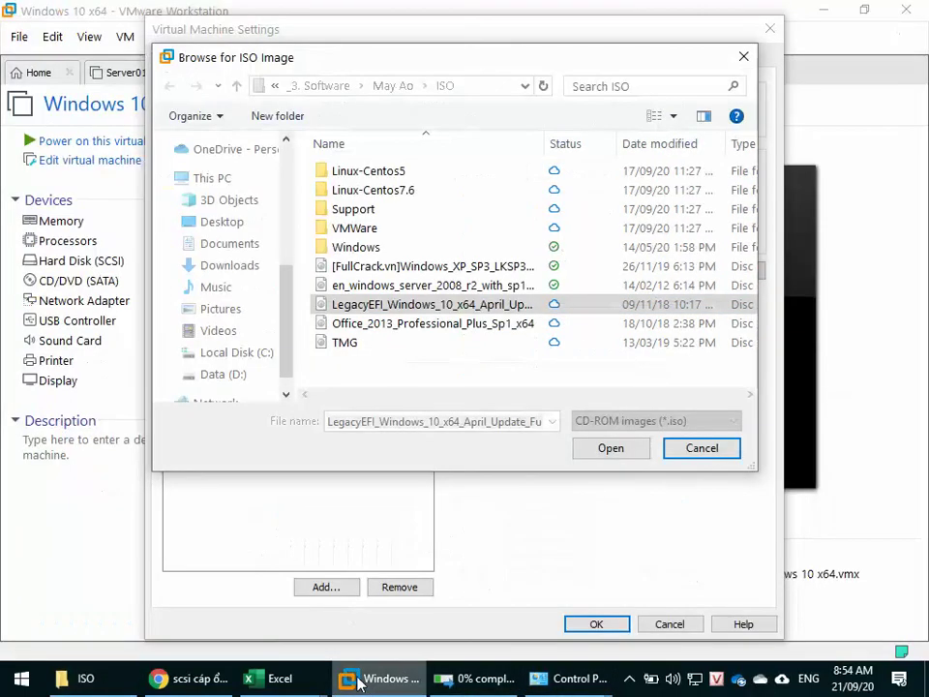
{"action": "left_click", "coordinate": [692, 454]}
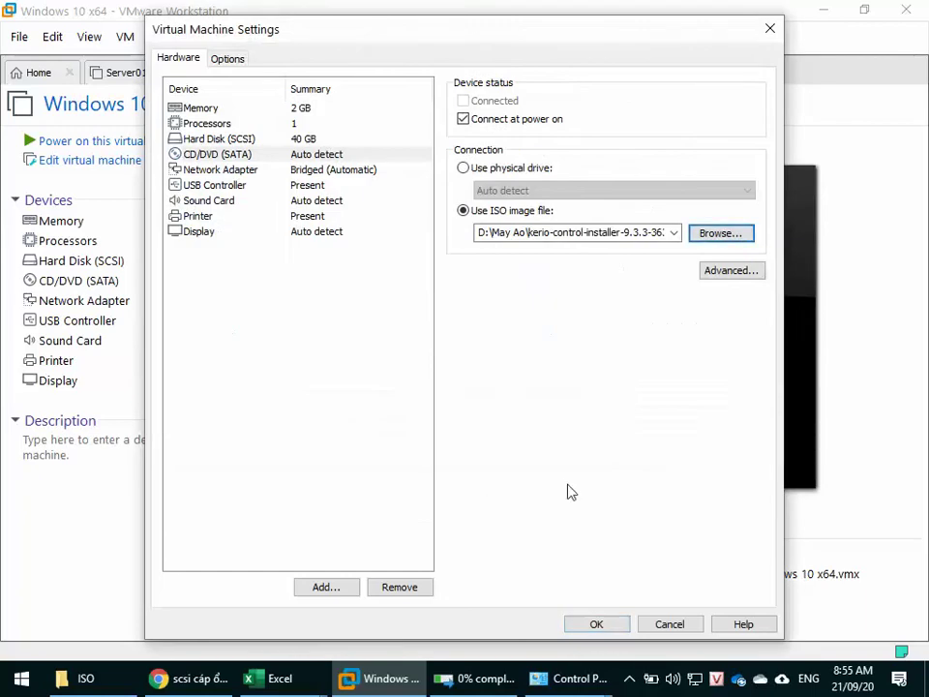
{"action": "left_click", "coordinate": [676, 627]}
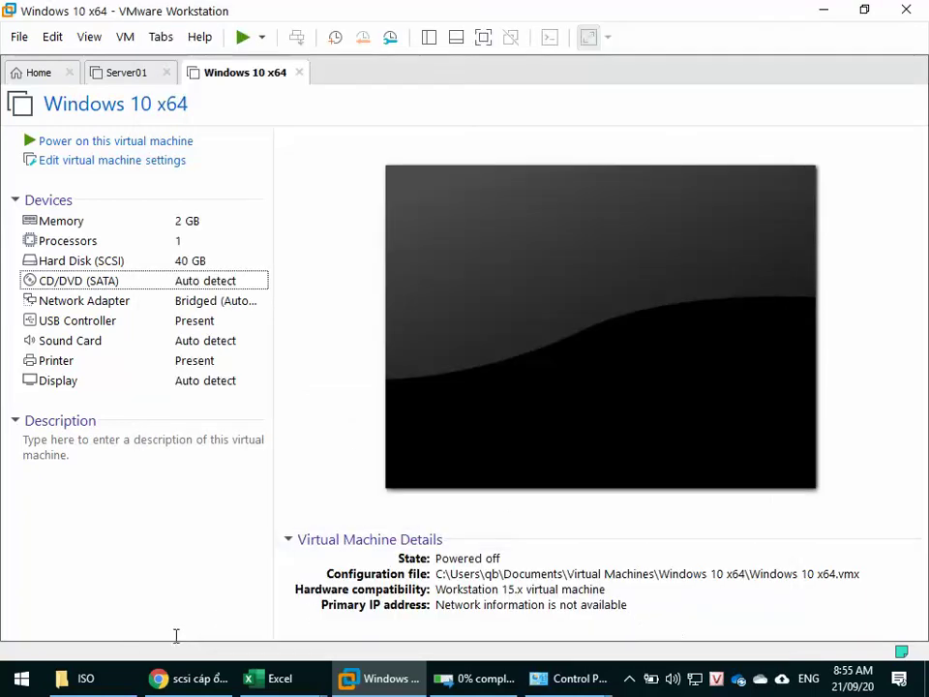
Switch to File Explorer and widen the Name and Status columns to check the LegacyEFI Windows 10 image's download progress.
{"action": "left_click", "coordinate": [89, 683]}
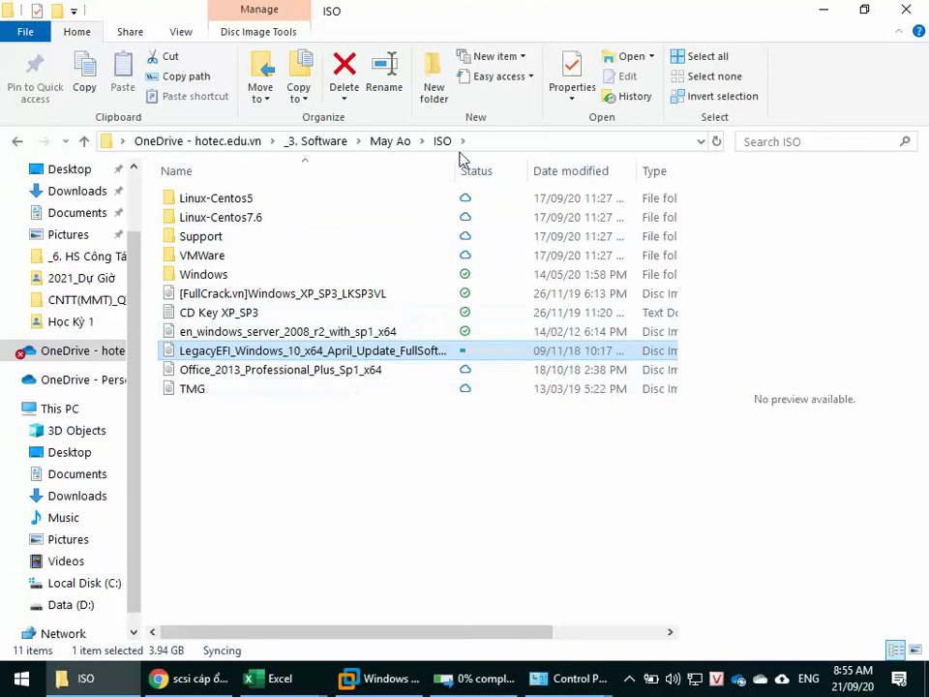
{"action": "left_click_drag", "start_coordinate": [460, 163], "coordinate": [533, 163]}
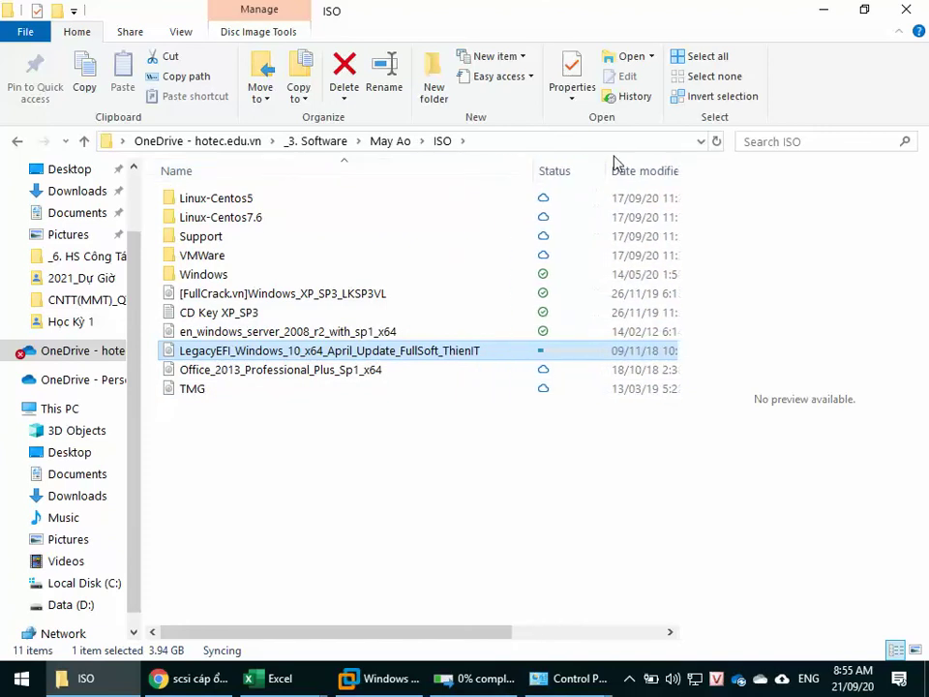
{"action": "left_click_drag", "start_coordinate": [607, 160], "coordinate": [639, 162]}
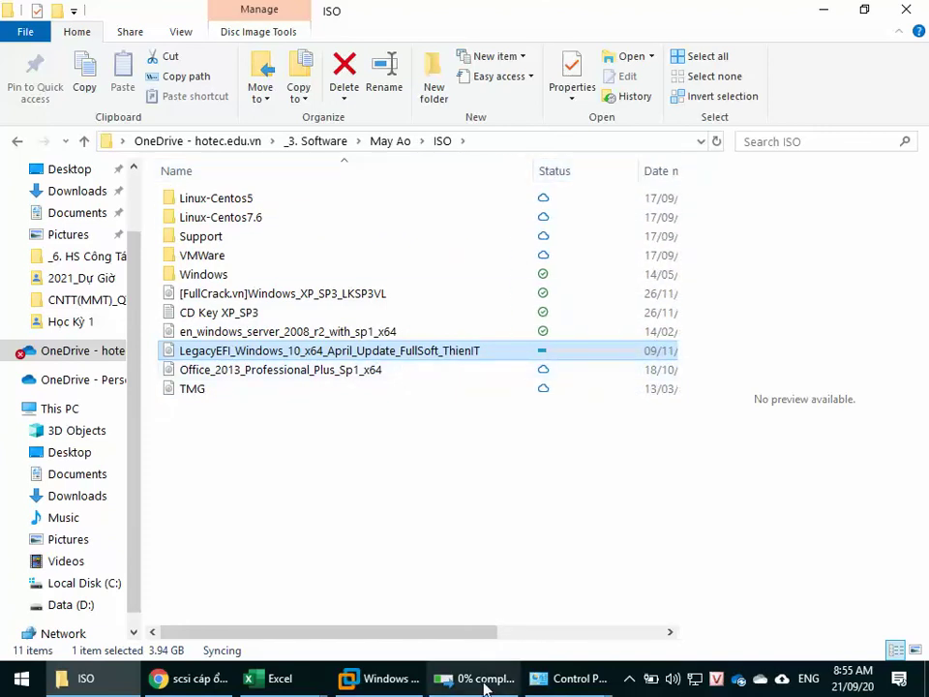
Close the Ethernet Status window and reveal the hidden notification area icons.
{"action": "mouse_move", "coordinate": [547, 689]}
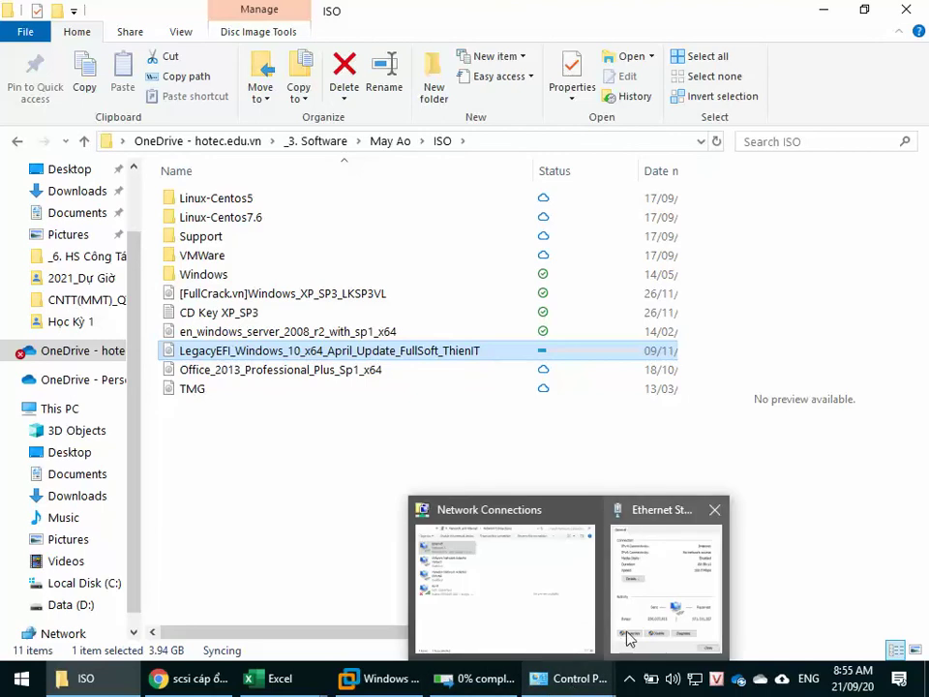
{"action": "left_click", "coordinate": [666, 581]}
{"action": "left_click", "coordinate": [591, 542]}
{"action": "left_click", "coordinate": [590, 532]}
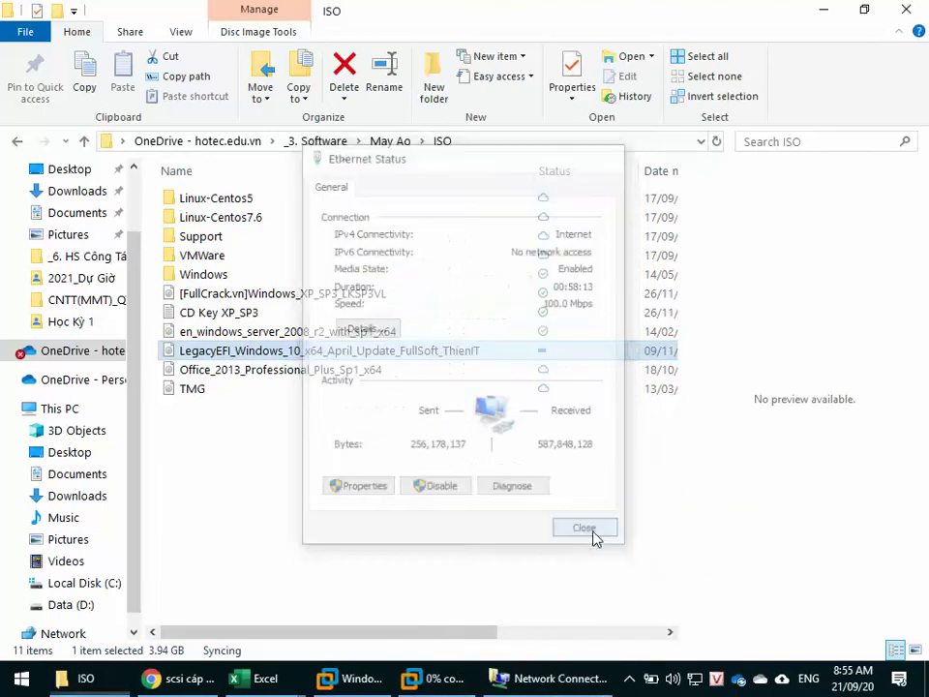
{"action": "left_click", "coordinate": [629, 679]}
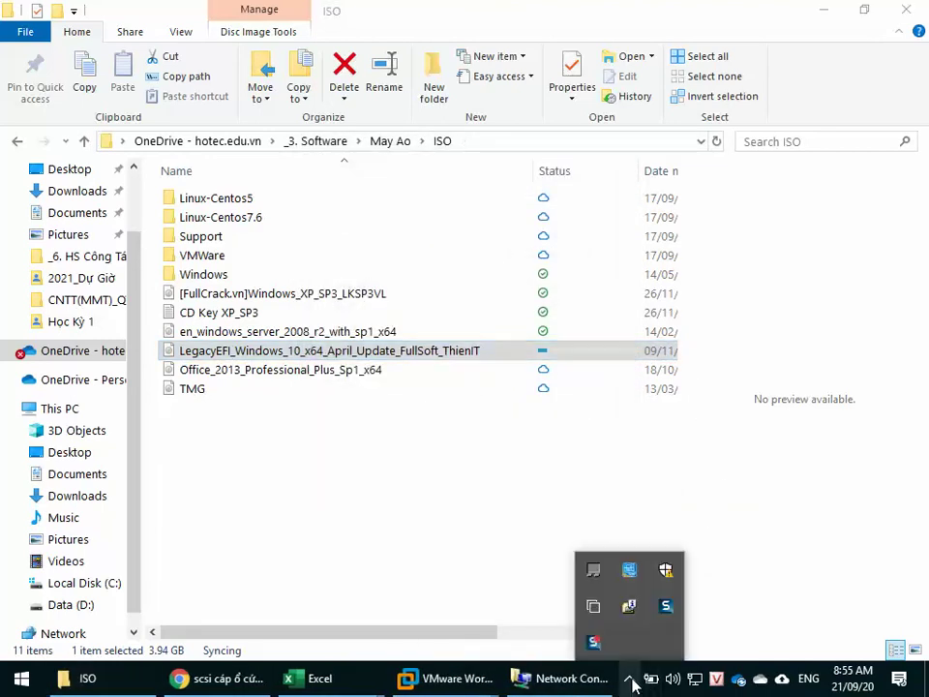